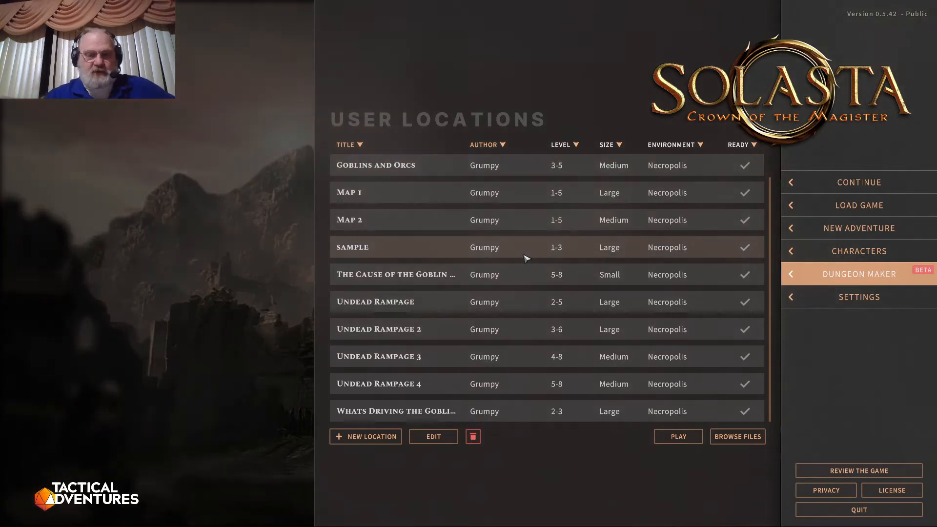
# Open the Bandit Camp user location for editing
pyautogui.scroll(1, 526, 258)
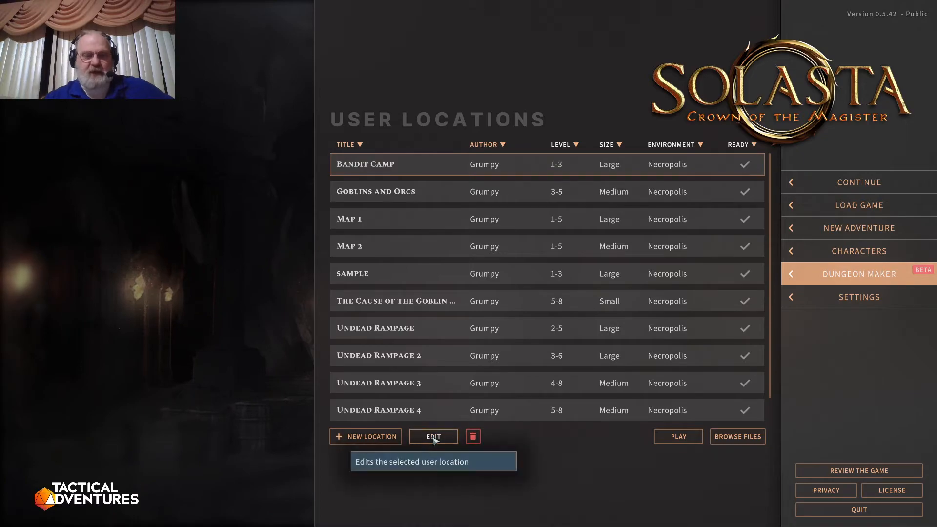
pyautogui.click(433, 437)
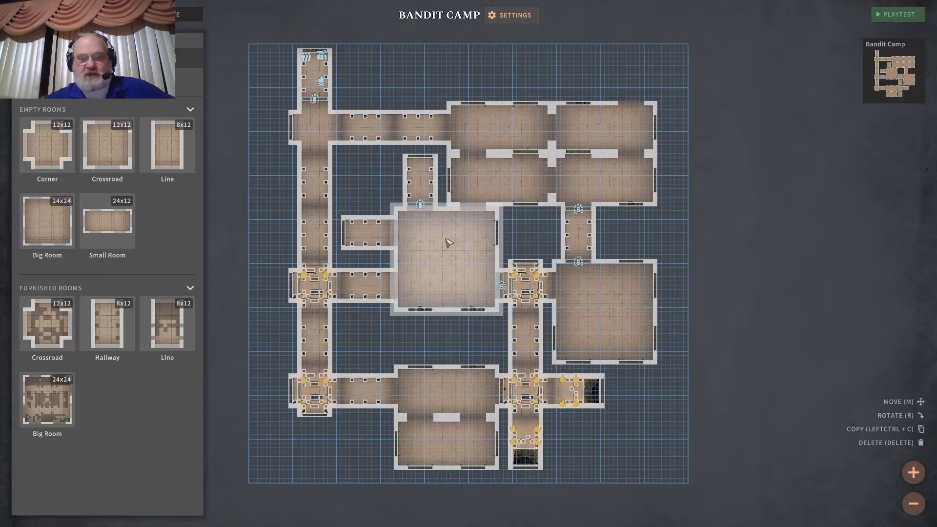
pyautogui.scroll(1, 448, 242)
pyautogui.scroll(-1, 494, 242)
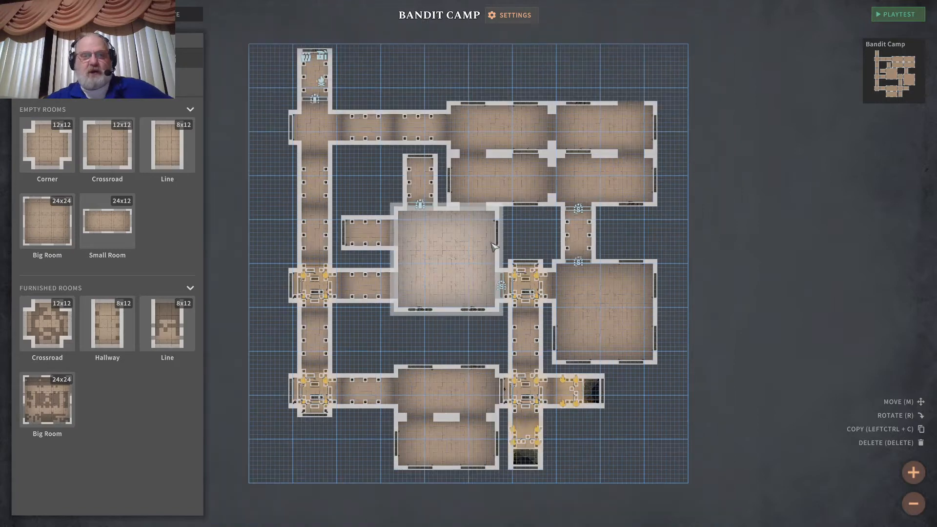
pyautogui.click(462, 254)
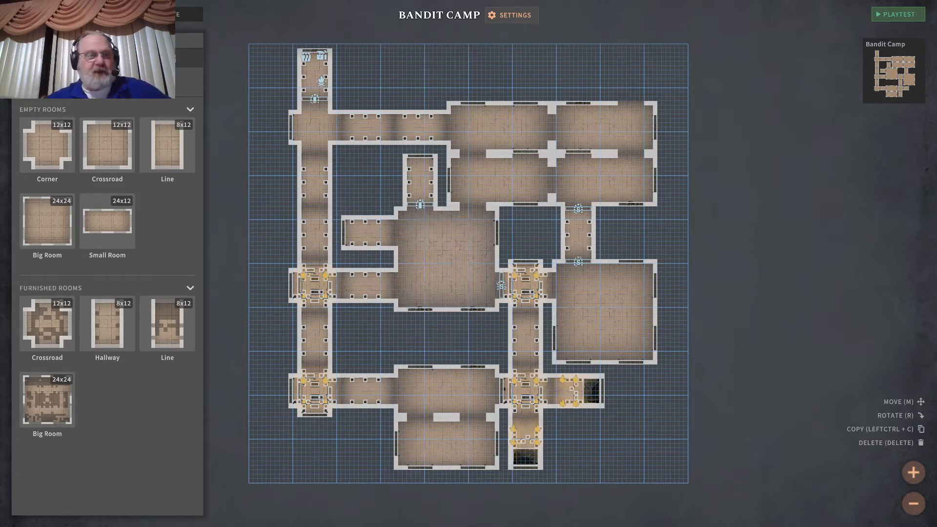
# Place a Monster Multi M gadget at about X 10, Y 10 in the north-east small room and make it an encounter group
pyautogui.click(142, 82)
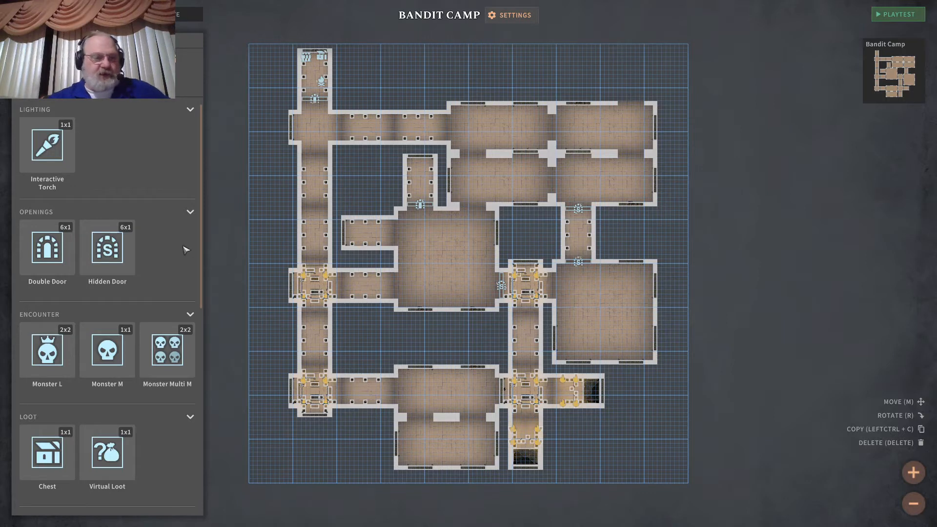
pyautogui.scroll(-1, 126, 303)
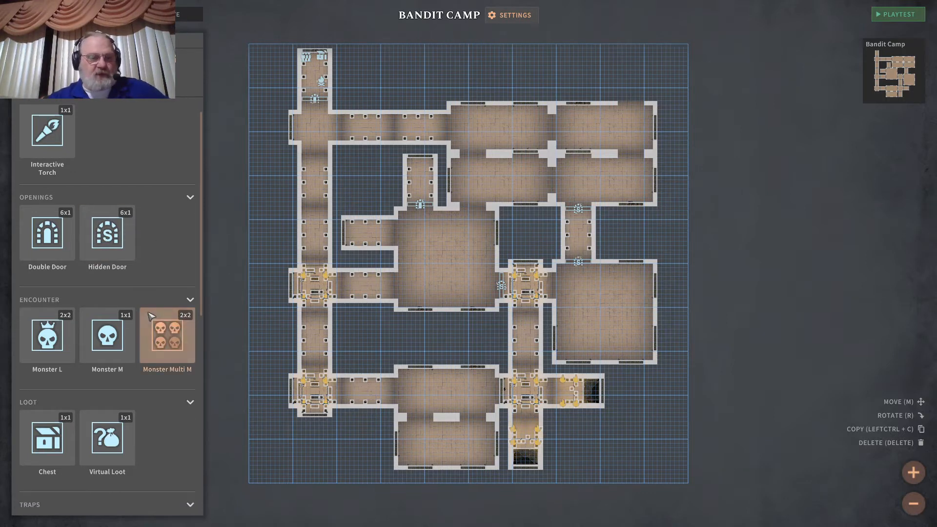
pyautogui.click(165, 340)
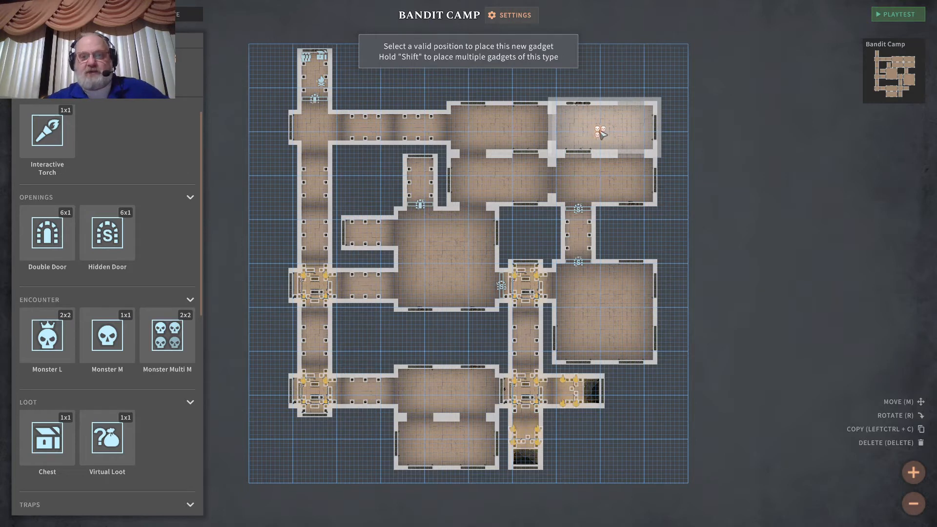
pyautogui.click(601, 133)
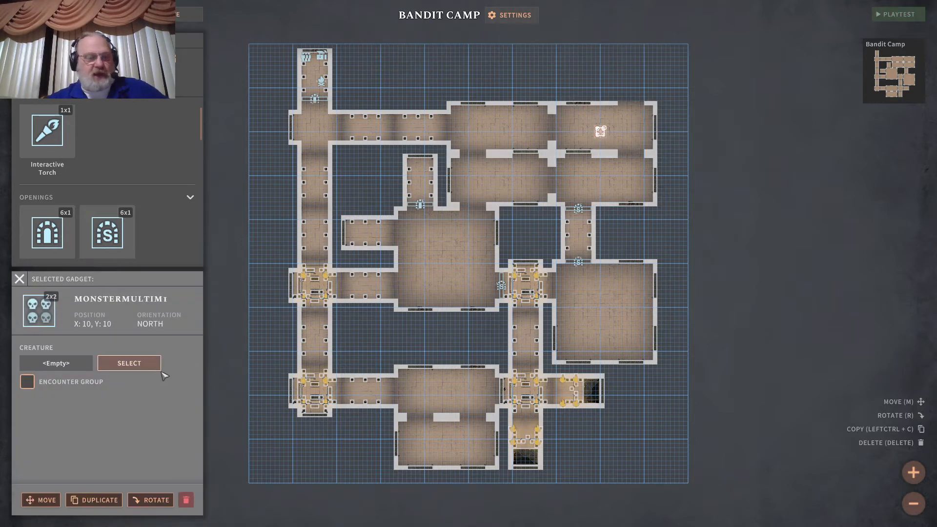
pyautogui.click(29, 382)
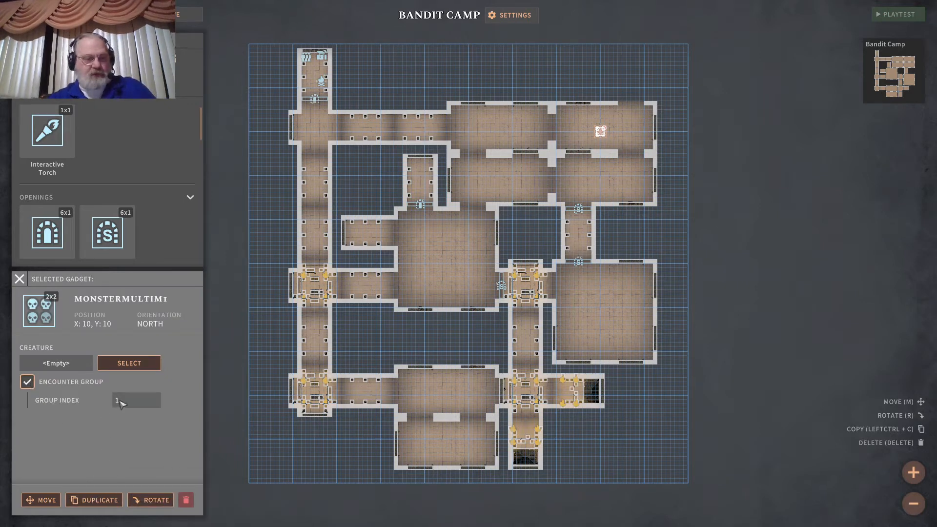
# Duplicate the monster gadget to about X 14, Y 14 in the same north-east room
pyautogui.click(94, 500)
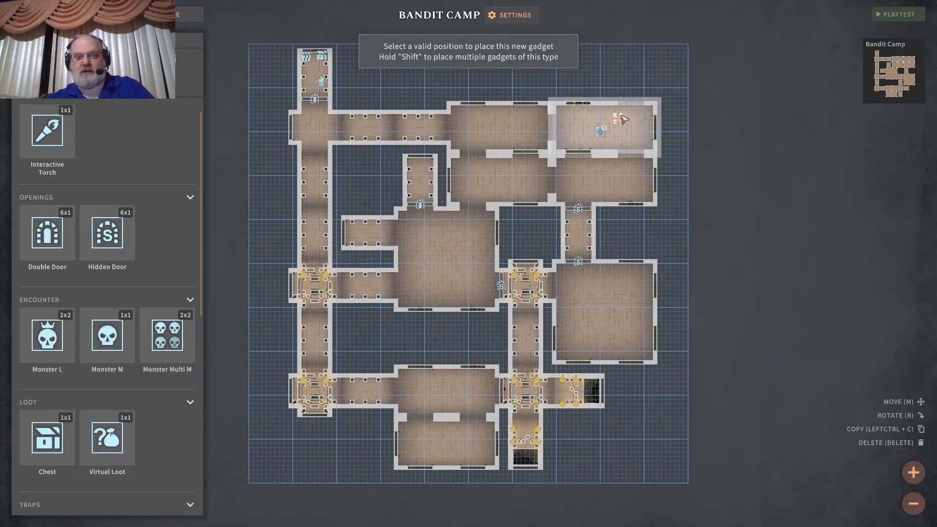
pyautogui.click(623, 119)
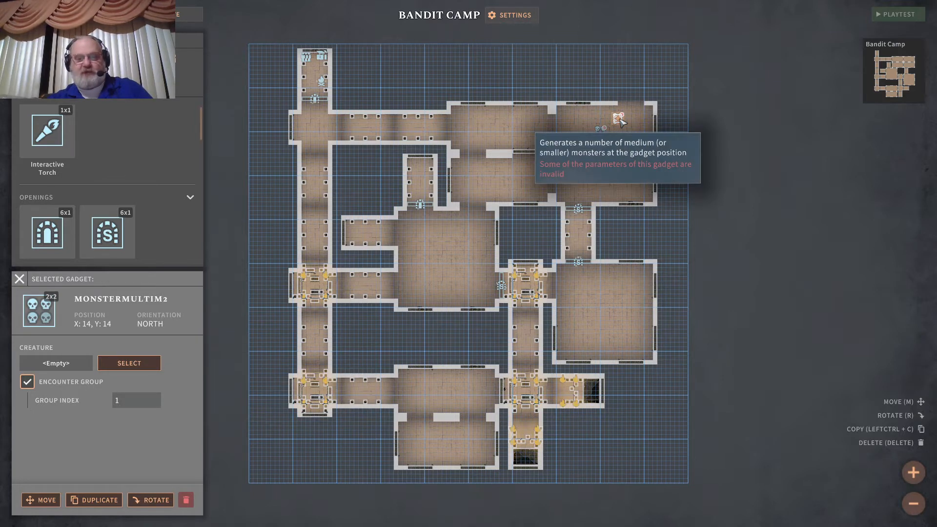
pyautogui.click(601, 130)
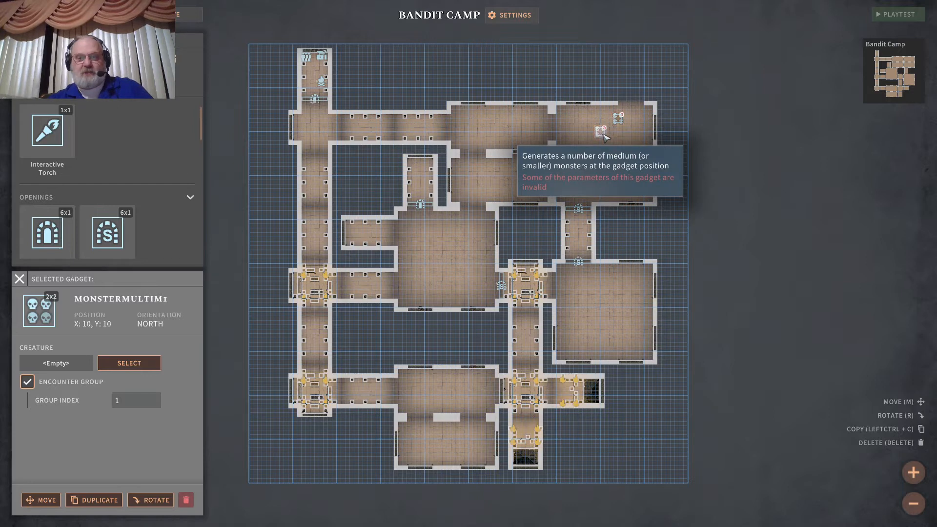
pyautogui.click(619, 119)
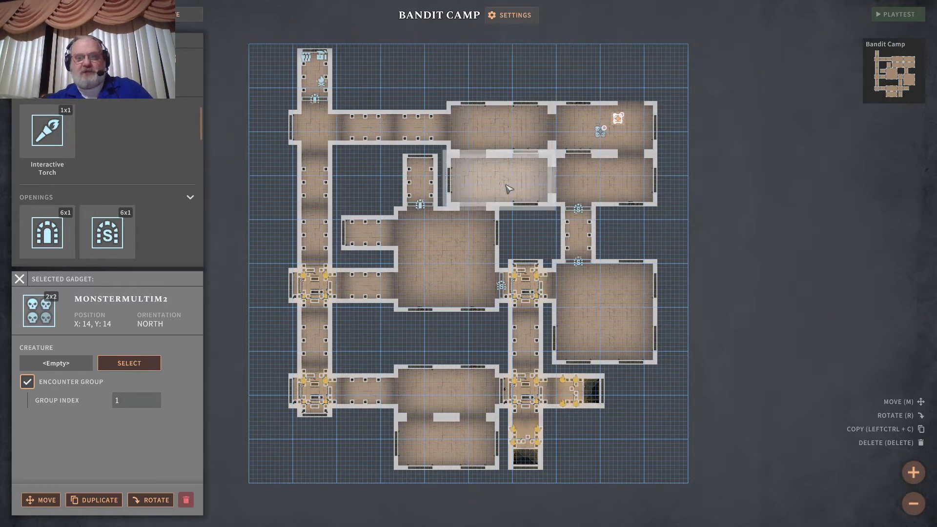
pyautogui.moveTo(625, 122)
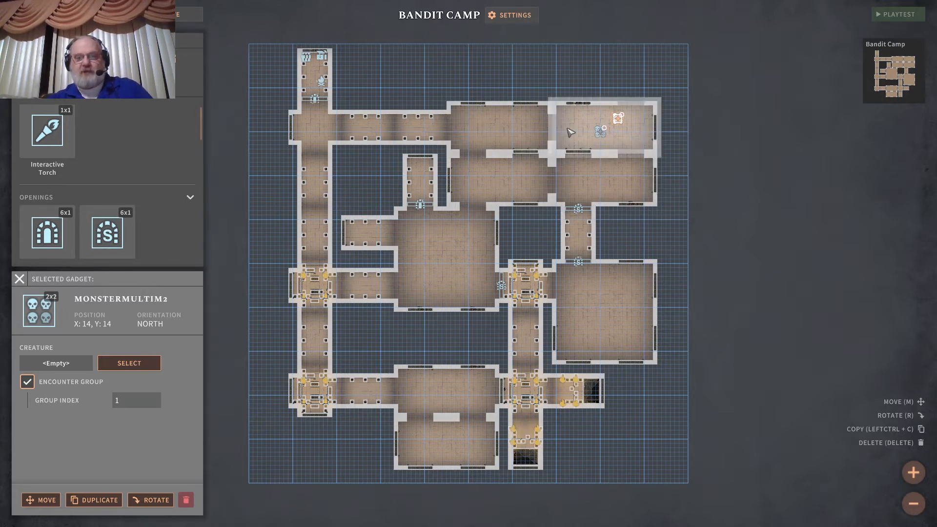
pyautogui.moveTo(600, 136)
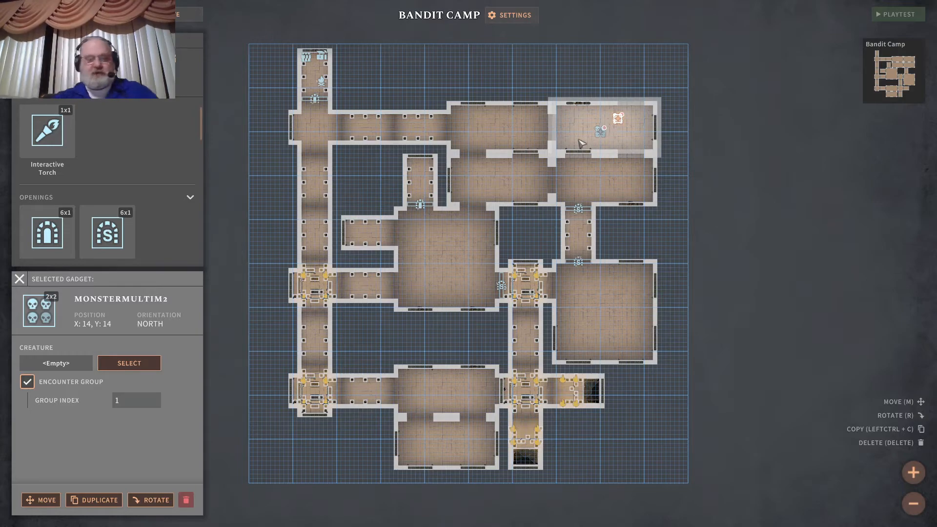
# Assign the scimitar-wielding Bandit (CR 0.125) as the creature of the duplicated monster gadget
pyautogui.click(129, 363)
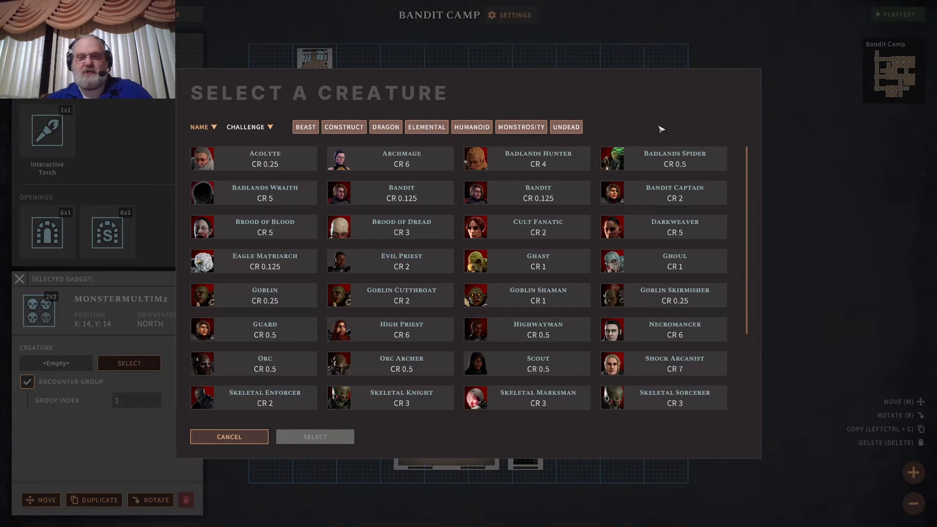
pyautogui.moveTo(394, 196)
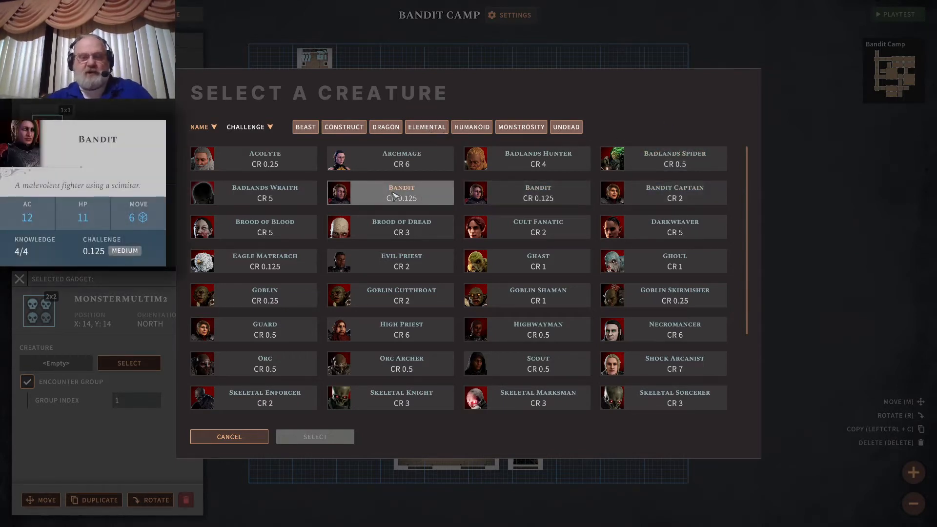
pyautogui.click(404, 196)
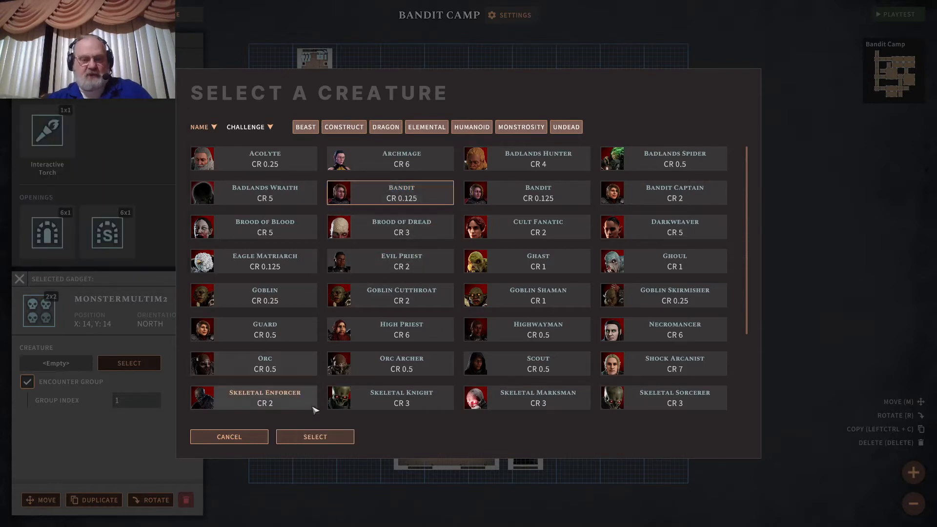
pyautogui.click(311, 439)
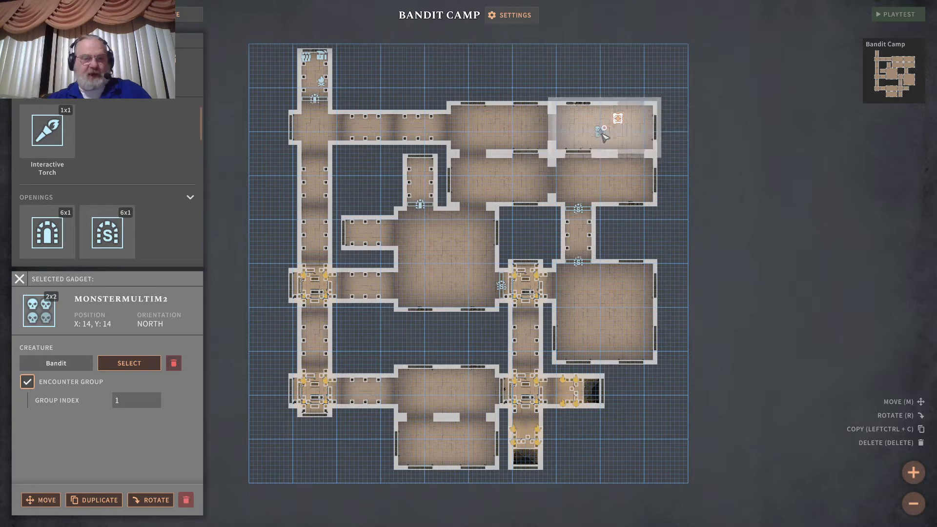
# Assign the same scimitar-wielding Bandit as the creature of the original monster gadget at X 10, Y 10
pyautogui.click(599, 131)
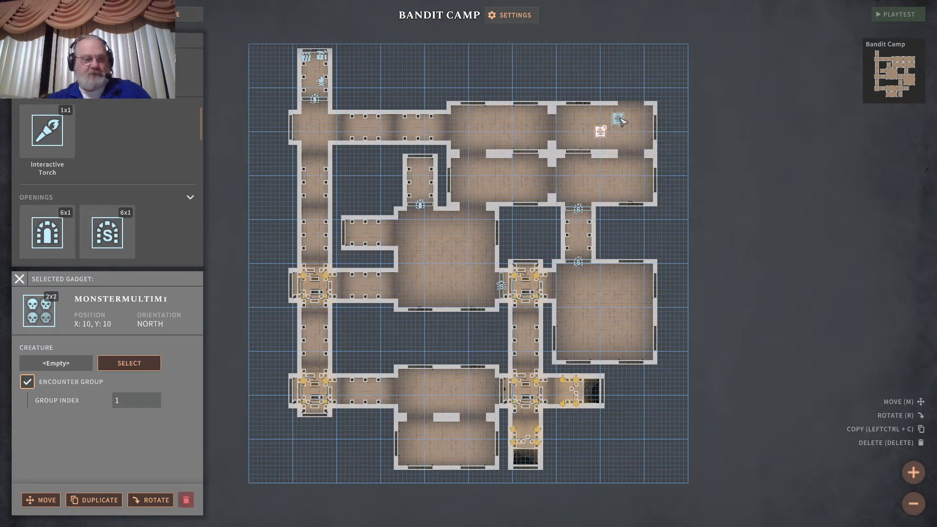
pyautogui.click(153, 363)
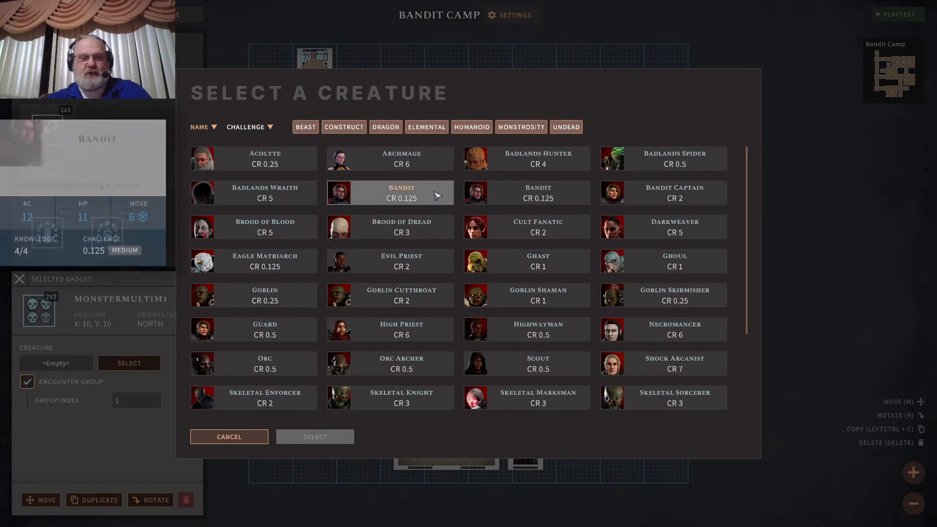
pyautogui.click(437, 191)
pyautogui.click(327, 436)
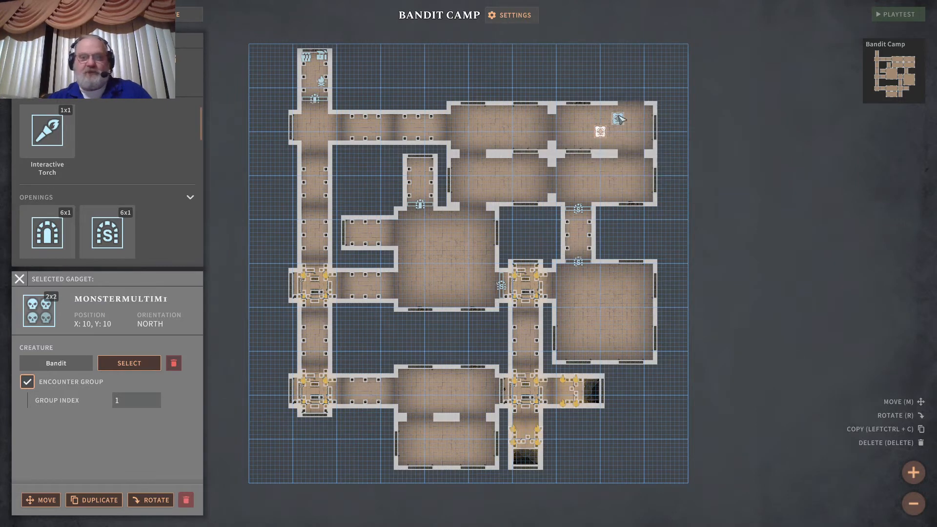
# Duplicate the Bandit gadget twice into the south-west room of the four-room block, at about X 5, Y 5 and X 13, Y 13
pyautogui.click(617, 119)
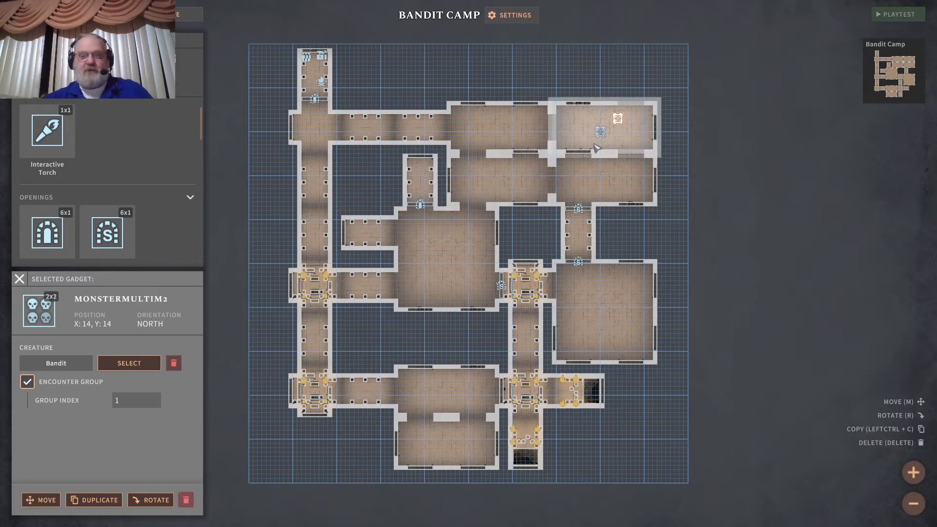
pyautogui.click(91, 501)
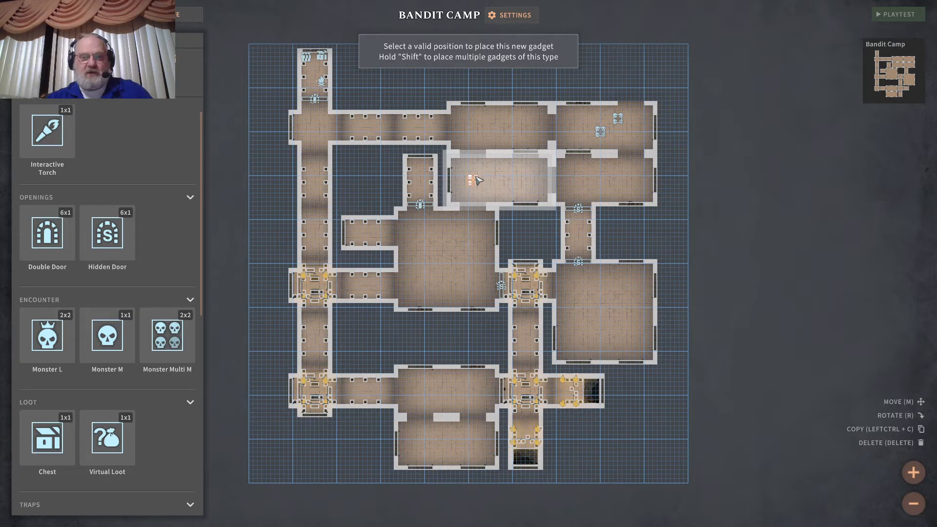
pyautogui.click(476, 181)
pyautogui.click(94, 501)
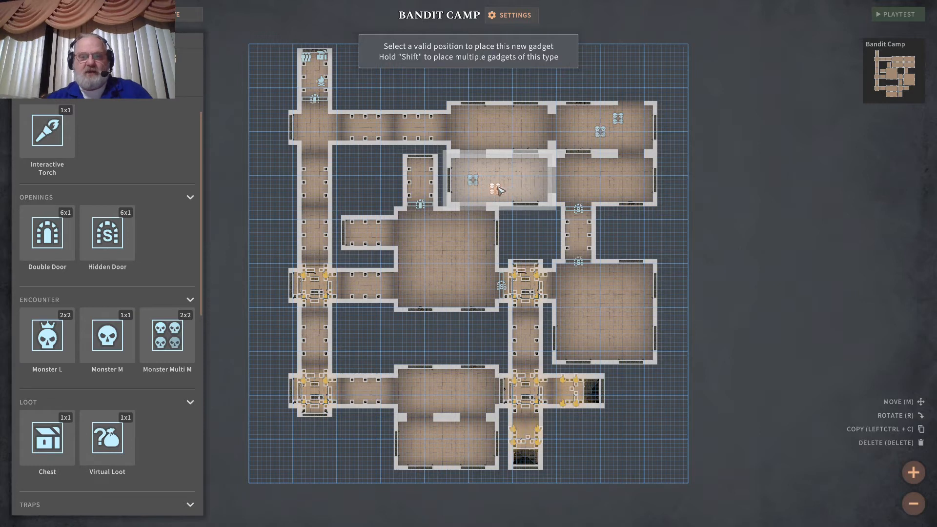
pyautogui.click(510, 191)
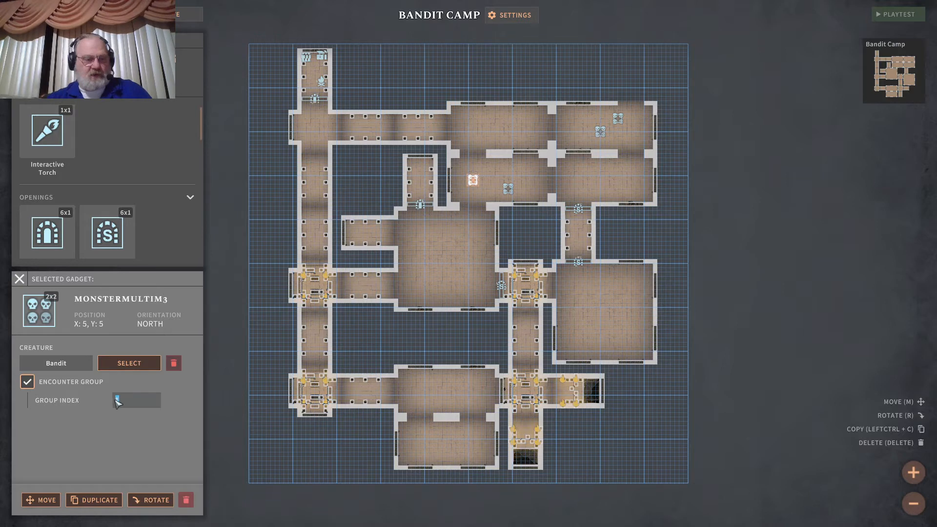
# Set the encounter group index to 2 for both Bandit gadgets in the south-west room of the four-room block
pyautogui.click(508, 188)
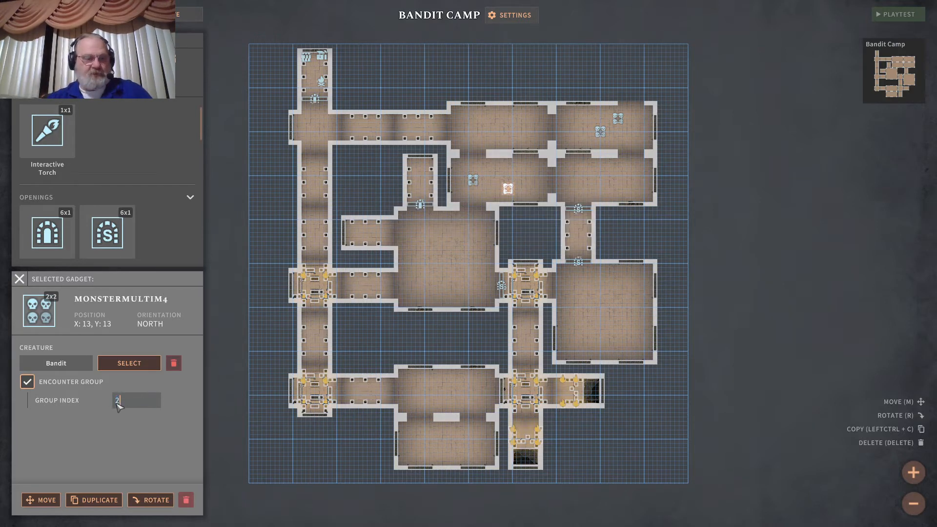
pyautogui.click(491, 196)
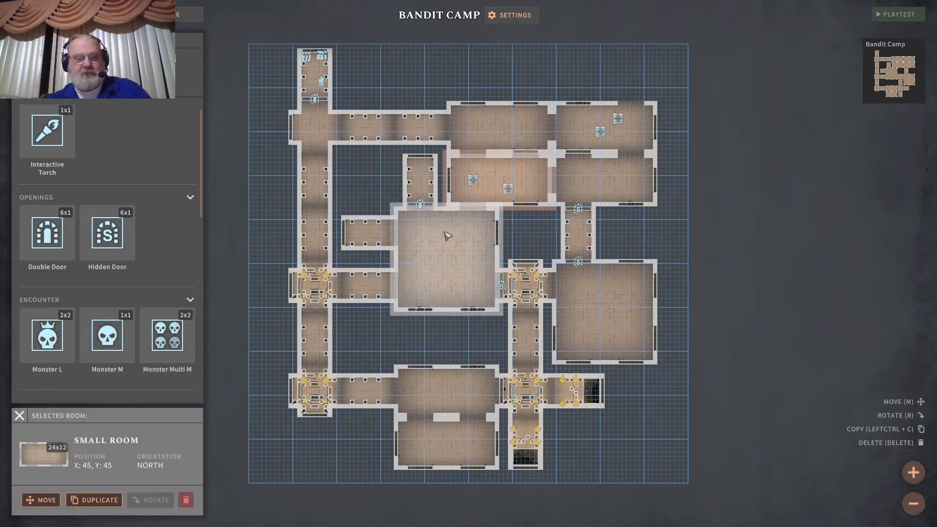
pyautogui.click(473, 181)
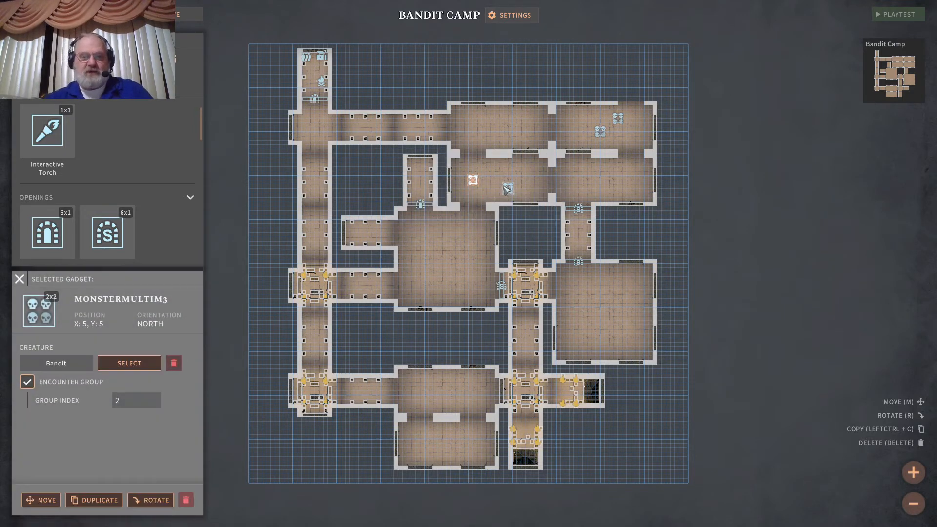
pyautogui.click(507, 190)
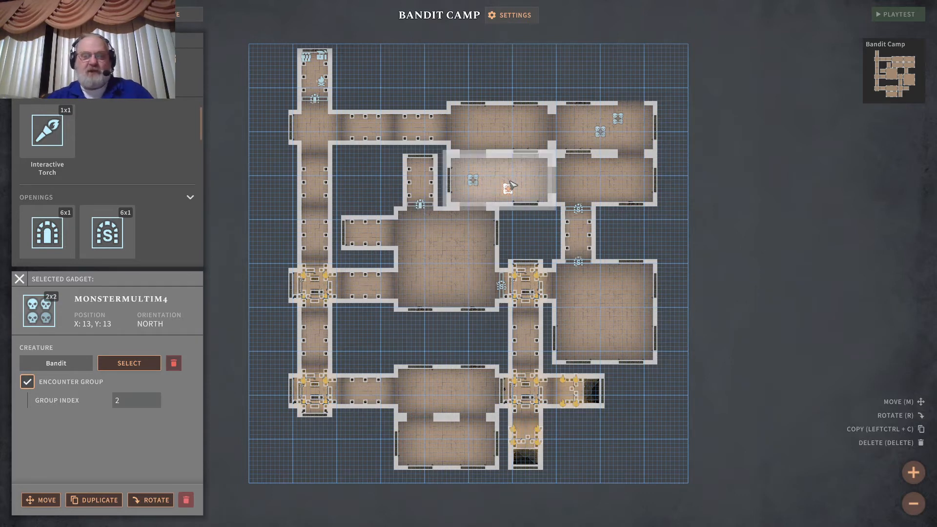
pyautogui.click(530, 176)
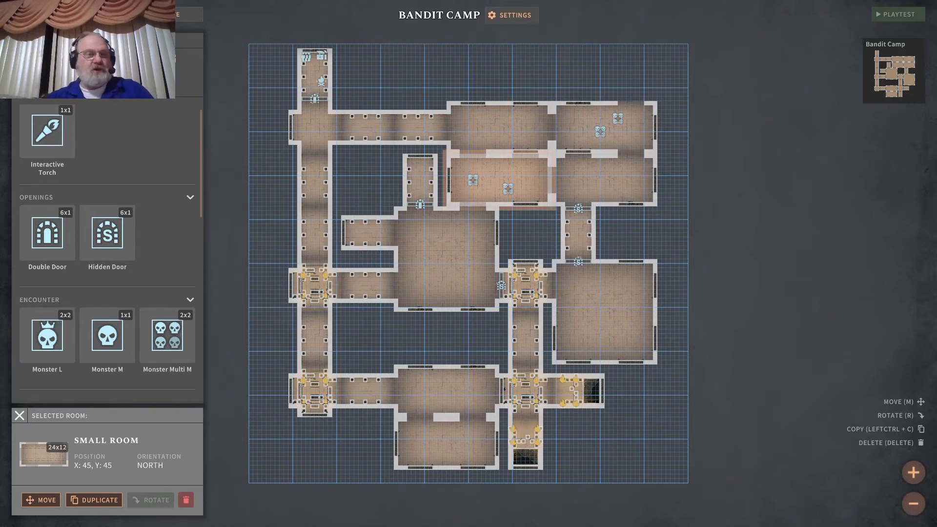
# Close the opening in the north-east room's outer north wall with a Wall Blocker prop at about X 15, Y 15
pyautogui.scroll(-15, 113, 227)
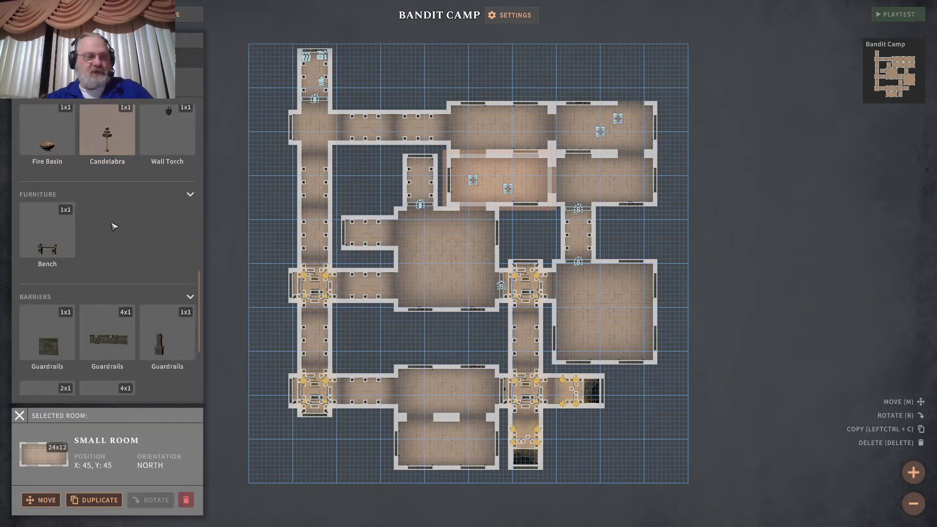
pyautogui.click(46, 350)
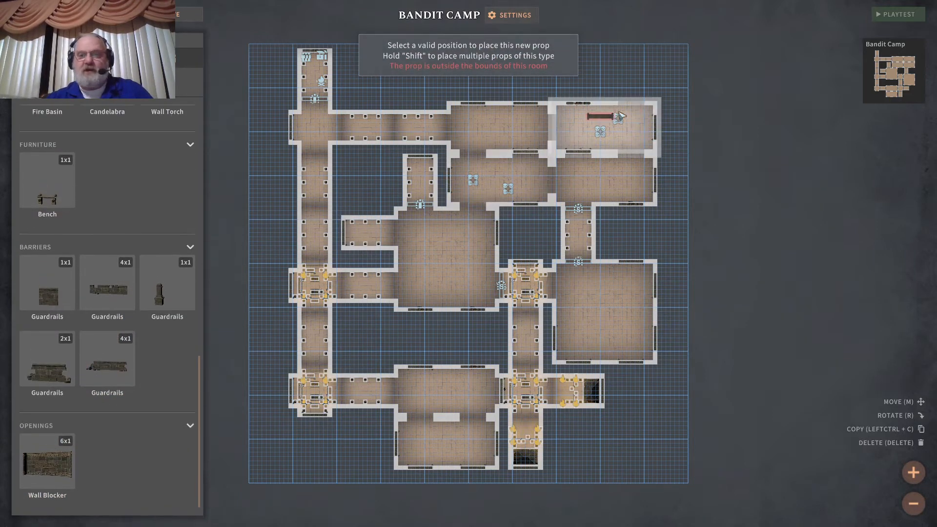
pyautogui.click(632, 105)
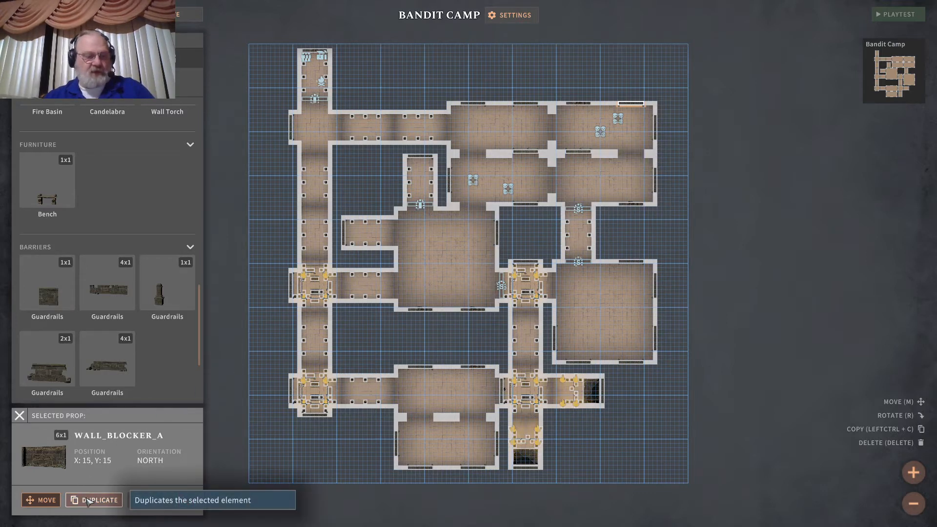
pyautogui.scroll(5, 196, 83)
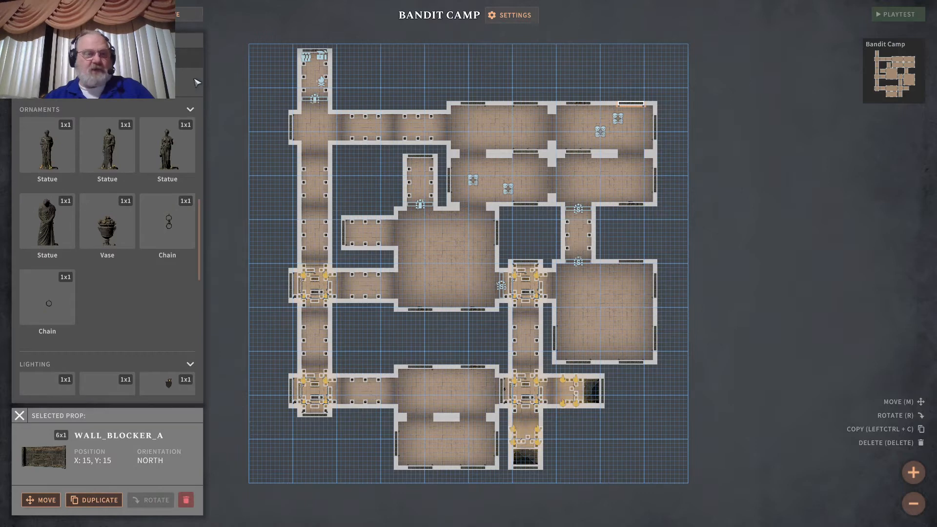
# Place a locked Double Door with unlock DC 17 in the wall between the north-east and south-east rooms, at X 15, Y 15
pyautogui.scroll(-5, 72, 227)
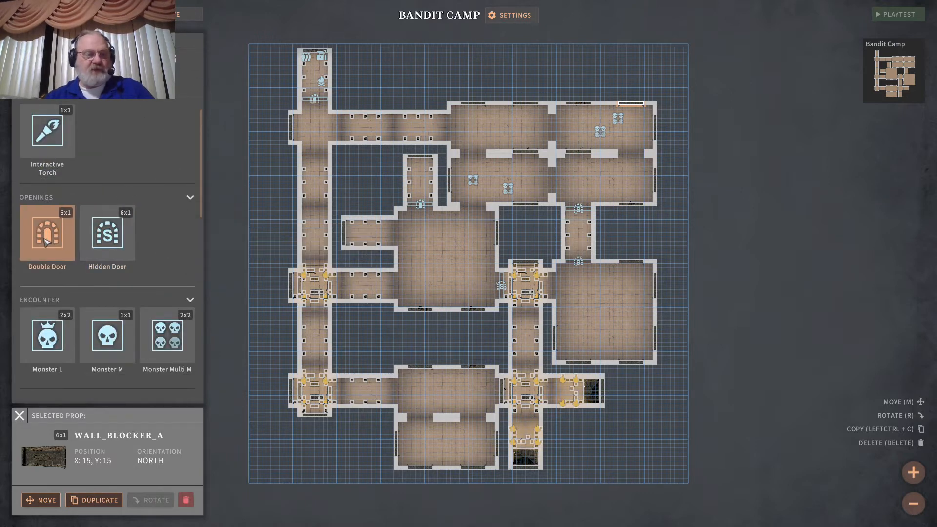
pyautogui.click(72, 226)
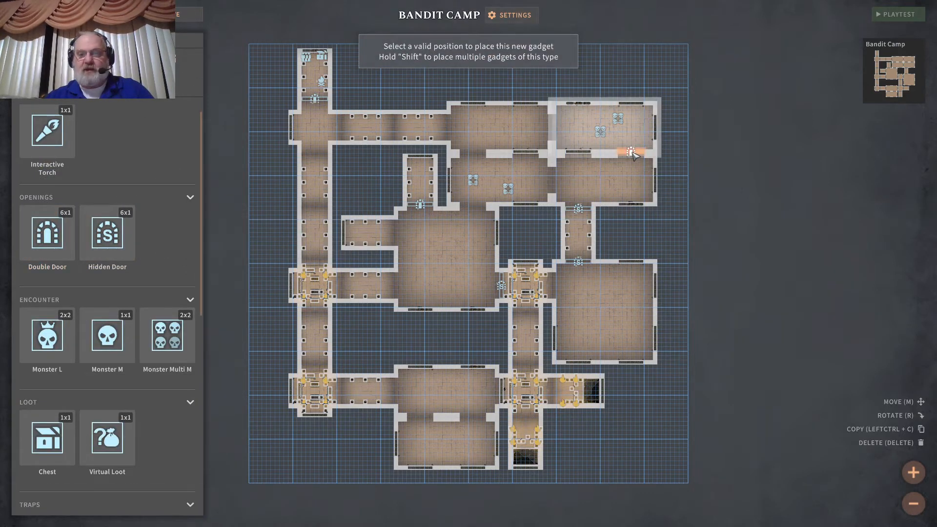
pyautogui.click(633, 155)
pyautogui.click(27, 348)
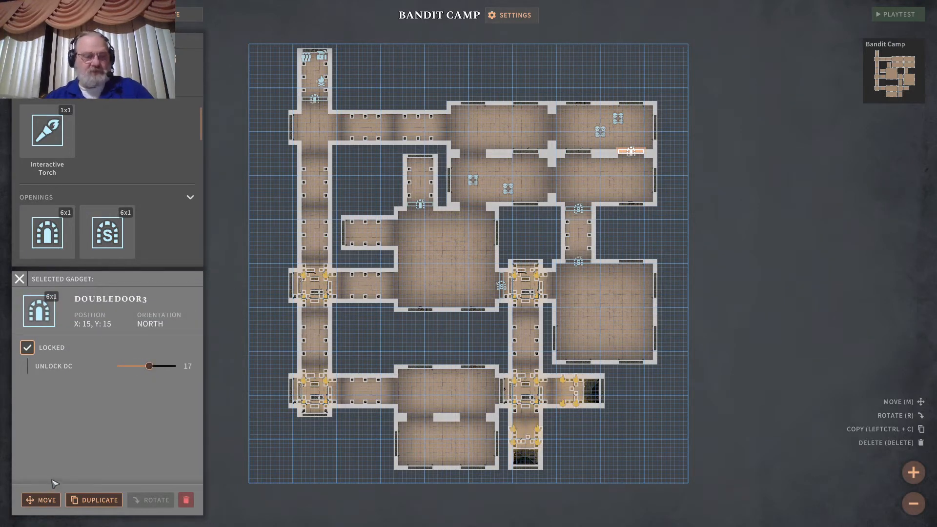
# Duplicate the locked Double Door, rotated to face east, into the wall between the south-west and south-east rooms at X 23, Y 23
pyautogui.click(94, 499)
pyautogui.press('r')
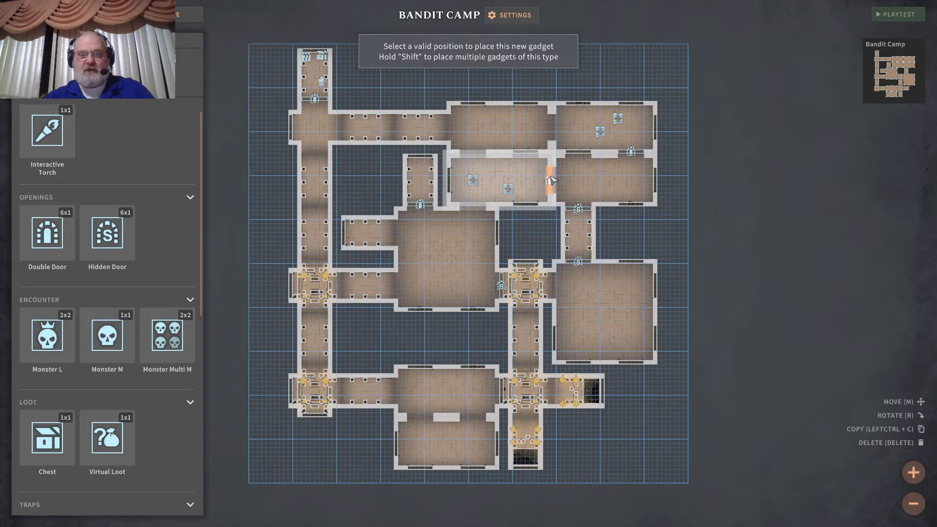
pyautogui.click(550, 180)
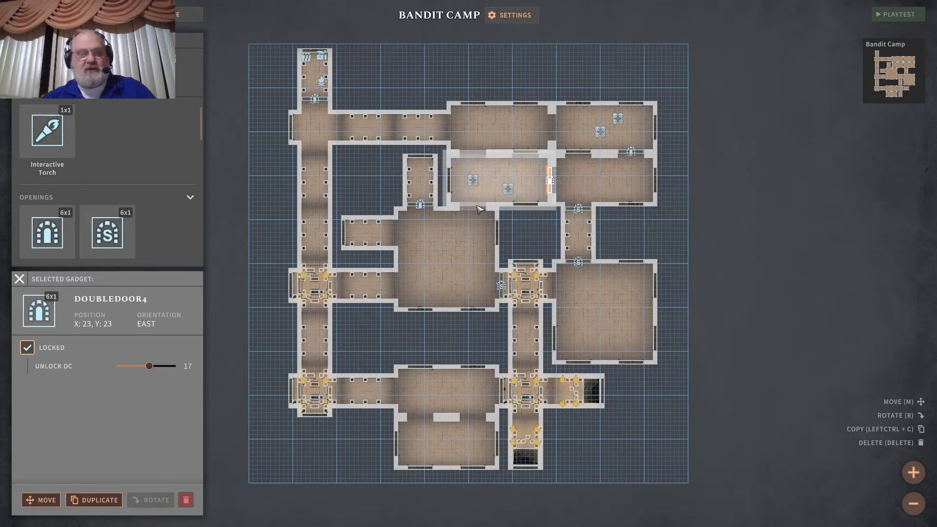
pyautogui.click(19, 279)
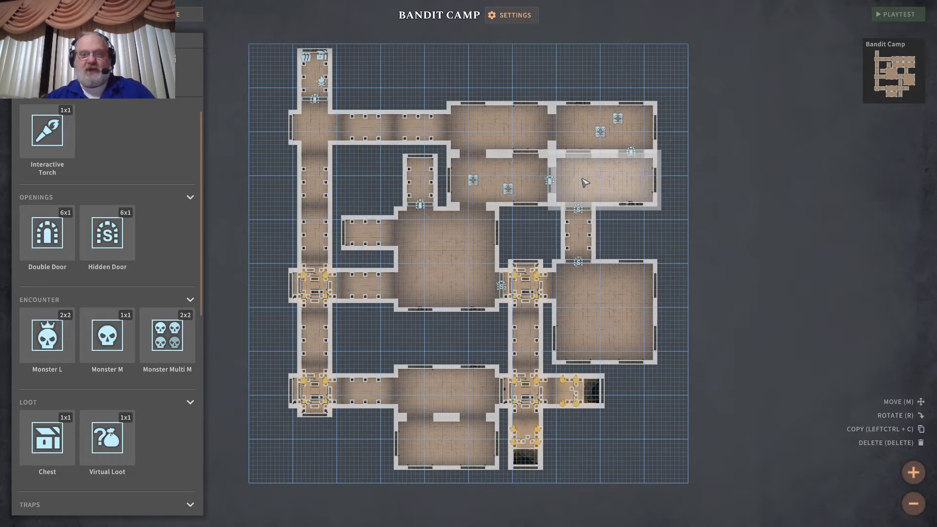
# Move both Bandit gadgets from the south-west room into the north-west room, to X 7, Y 7 and X 11, Y 11
pyautogui.click(473, 180)
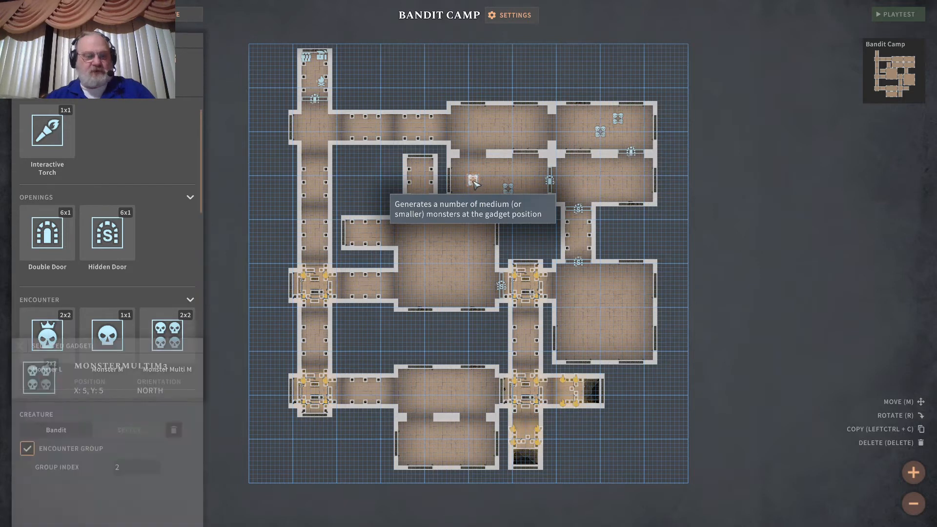
pyautogui.click(40, 500)
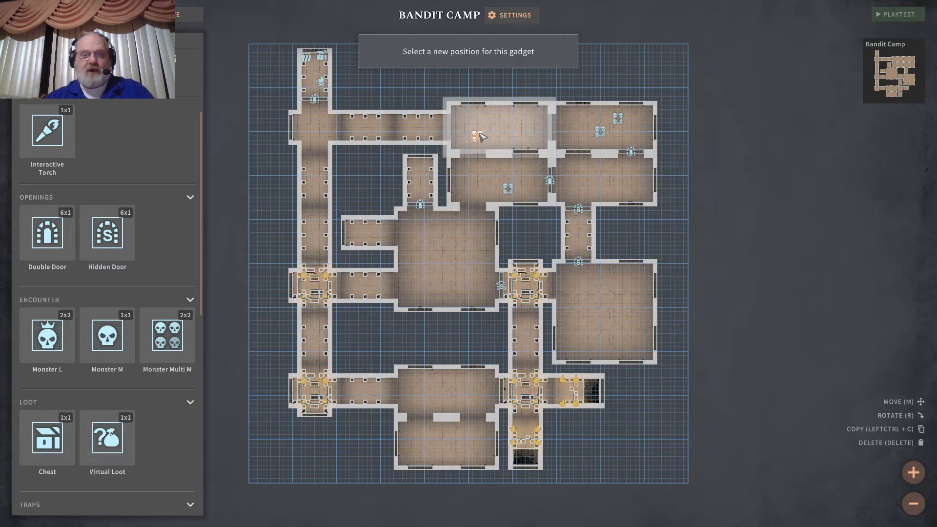
pyautogui.click(486, 137)
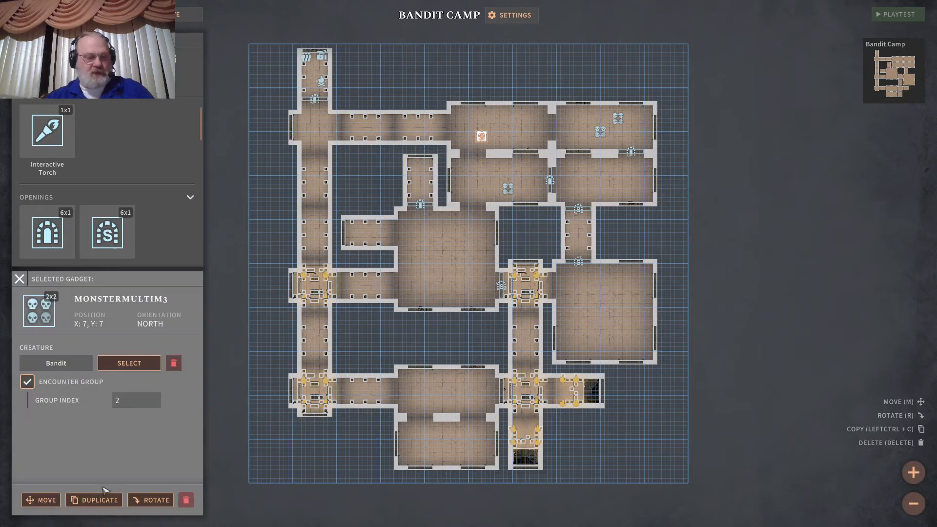
pyautogui.click(508, 188)
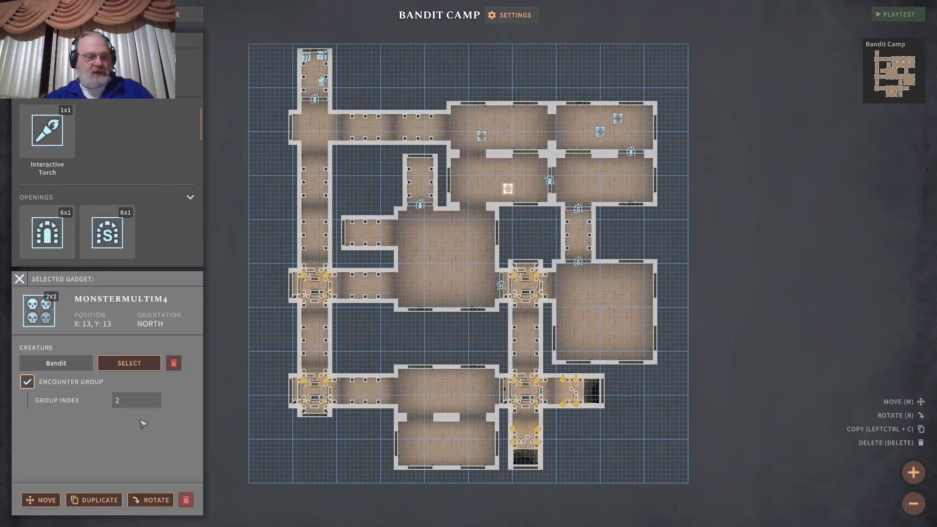
pyautogui.click(42, 500)
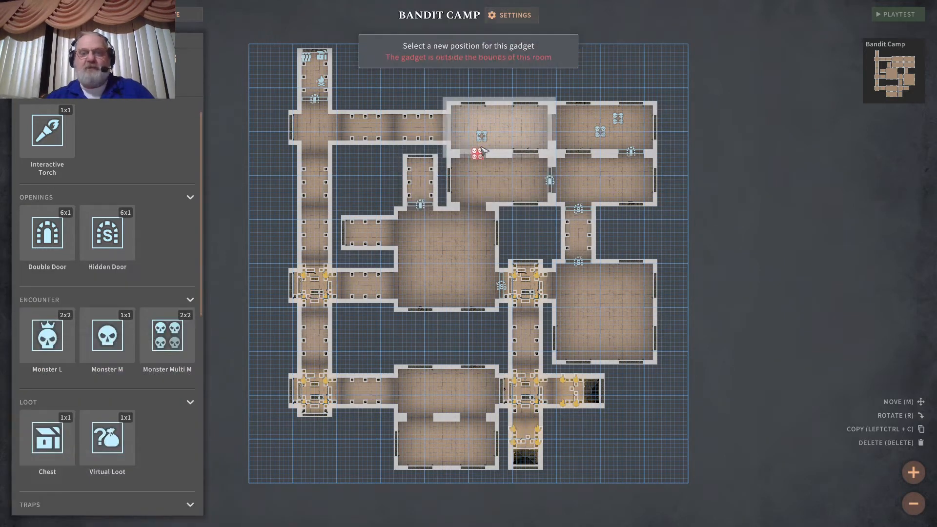
pyautogui.click(503, 121)
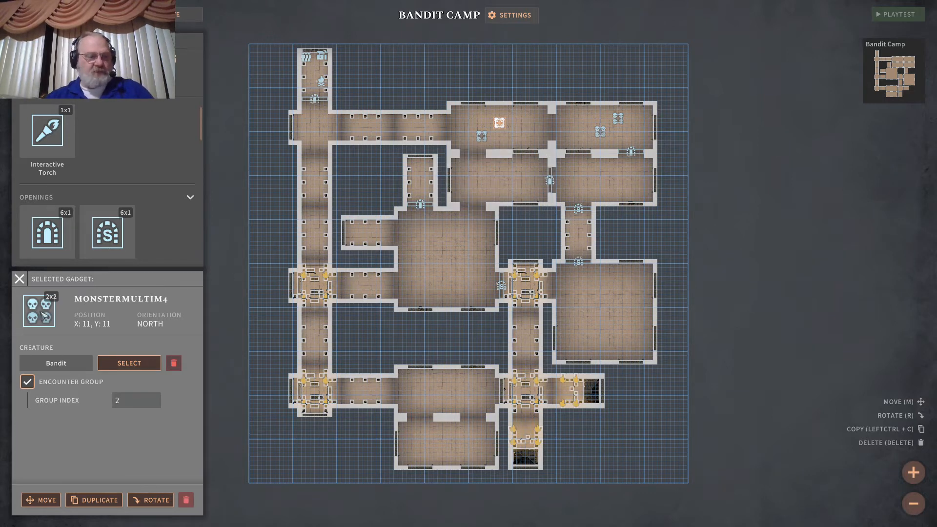
# Duplicate a Bandit gadget into the south-west room at X 9, Y 9 and set its encounter group index to 3
pyautogui.click(95, 500)
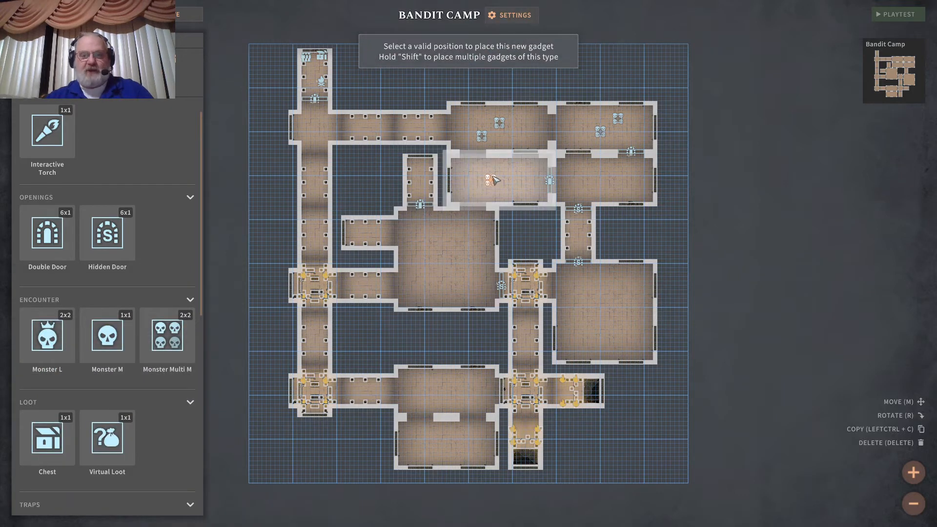
pyautogui.click(493, 181)
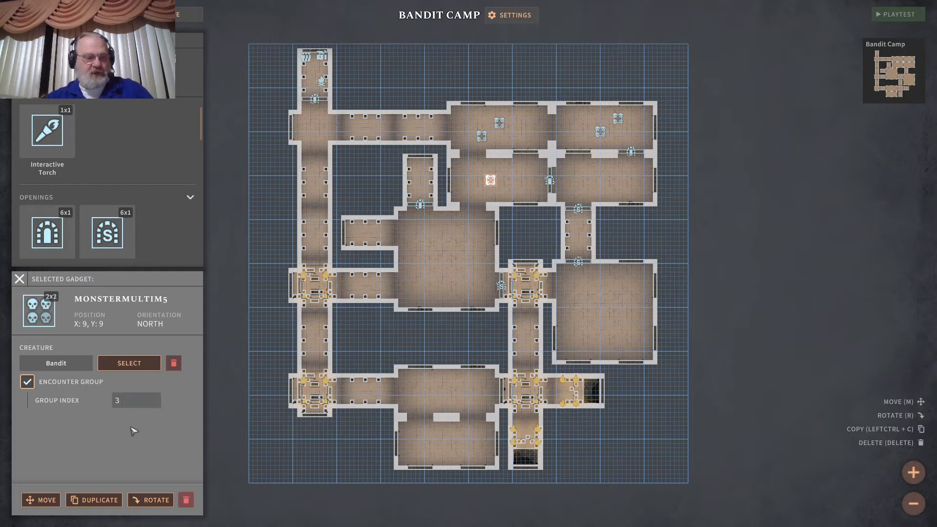
pyautogui.click(20, 279)
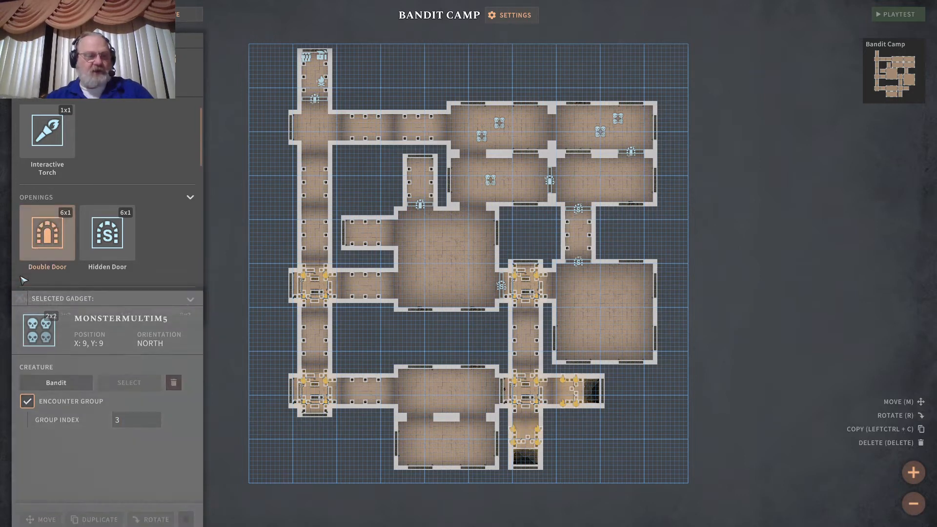
# Place three single Monster M gadgets in the south-west room at about X 14, Y 14, X 16, Y 16 and X 19, Y 19
pyautogui.click(107, 337)
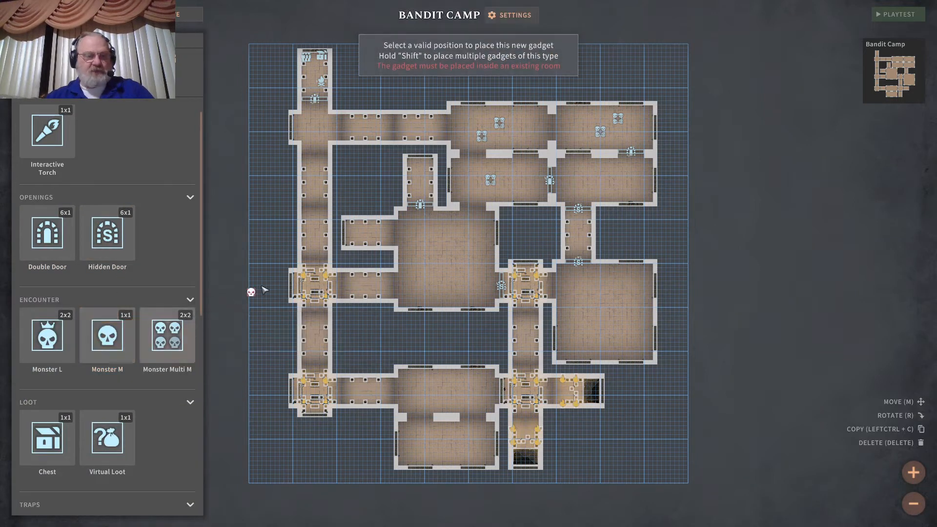
pyautogui.click(510, 188)
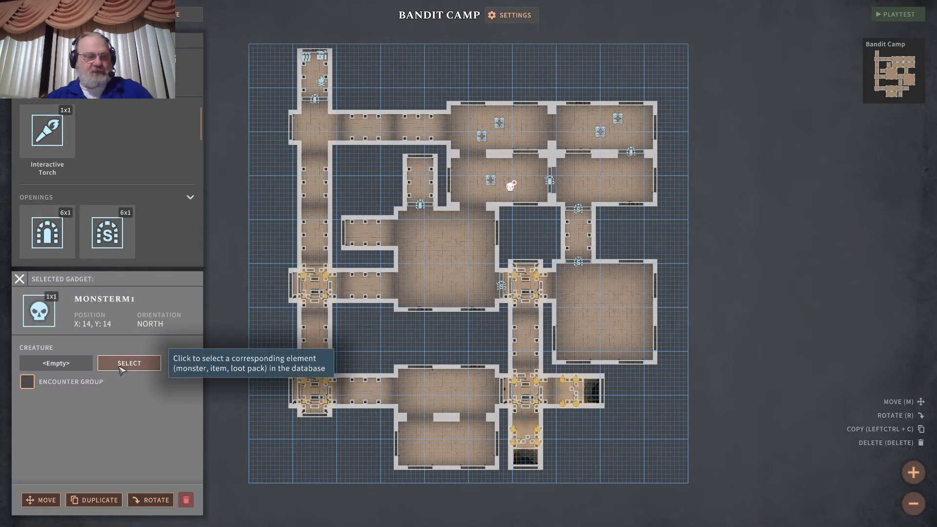
pyautogui.click(91, 500)
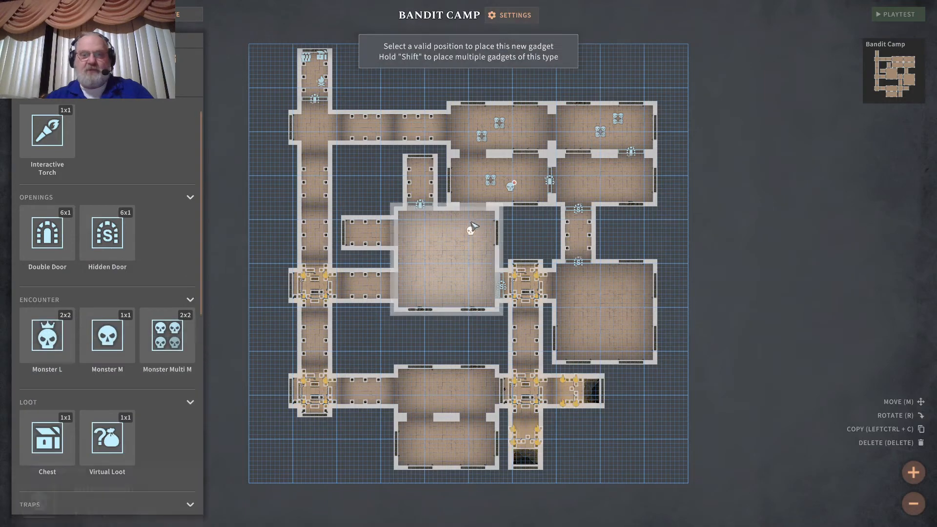
pyautogui.click(518, 169)
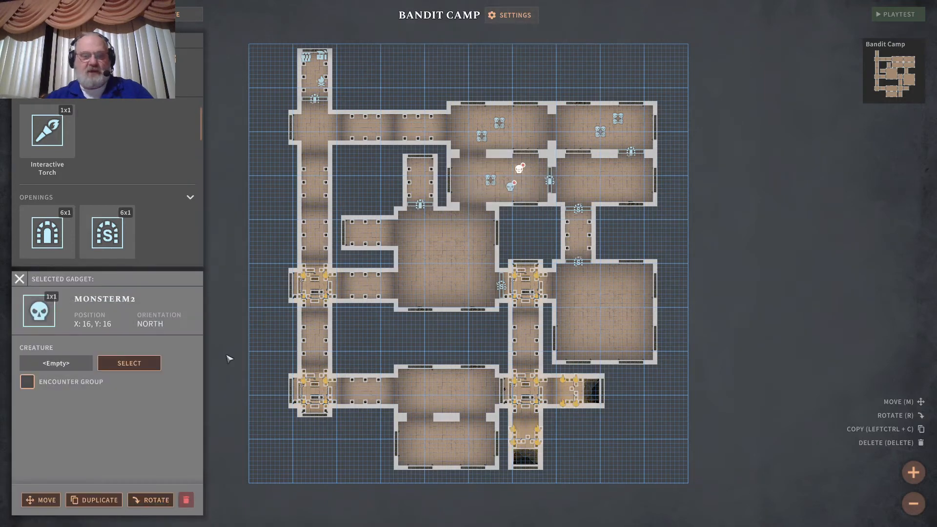
pyautogui.click(90, 500)
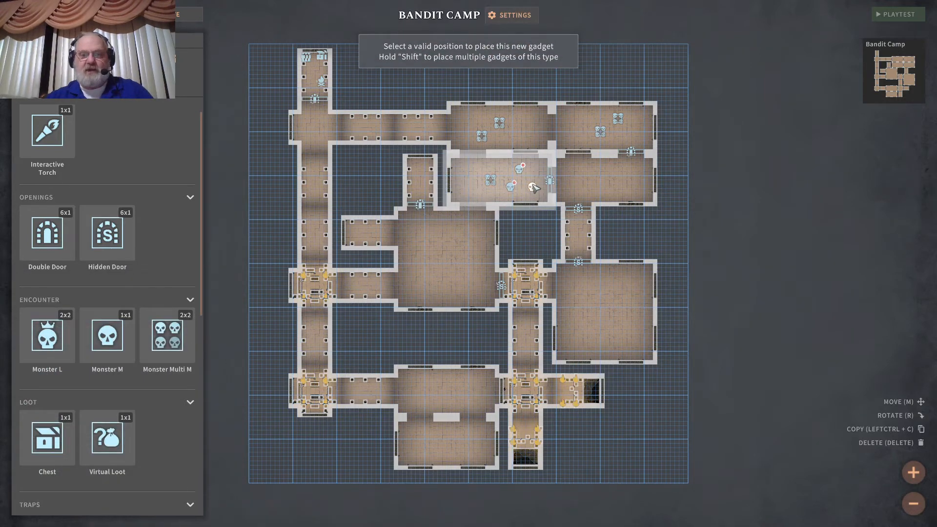
pyautogui.click(533, 186)
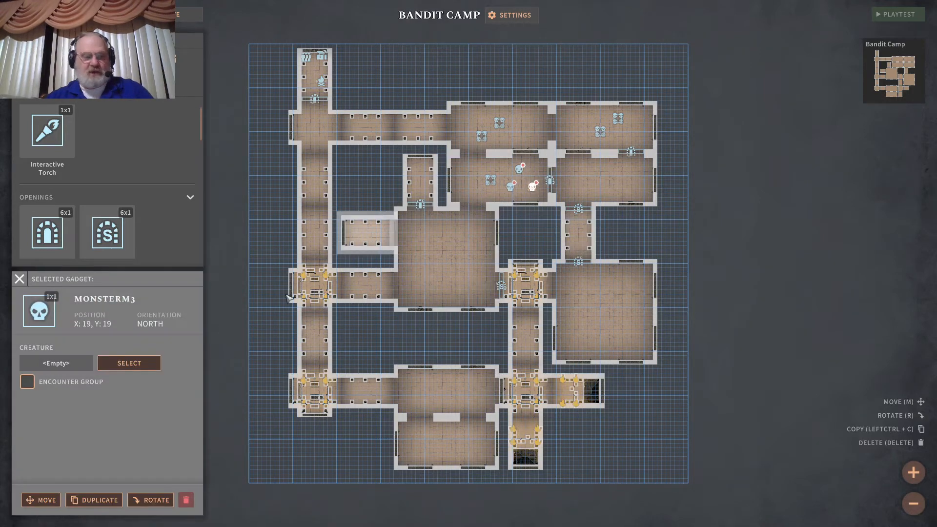
# Enable the encounter group for the three single monster gadgets in the south-west room, with group index 3
pyautogui.click(490, 180)
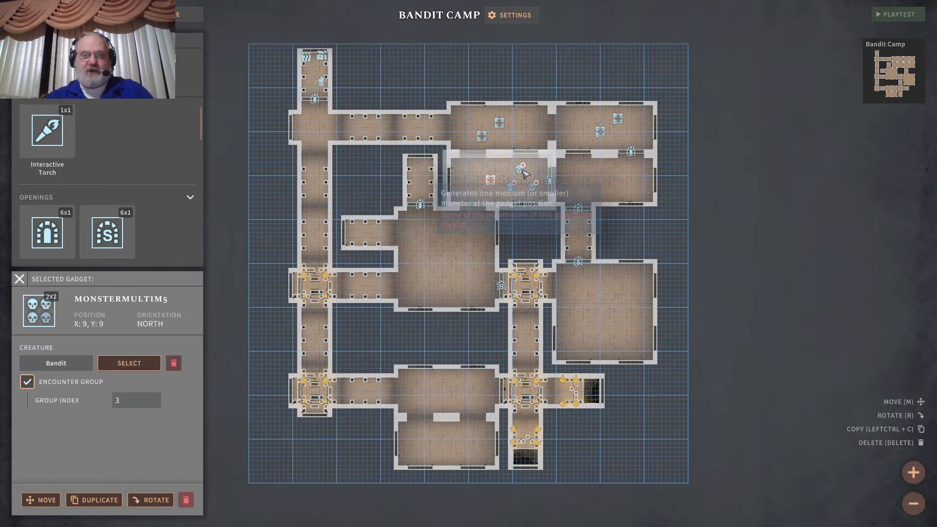
pyautogui.click(525, 192)
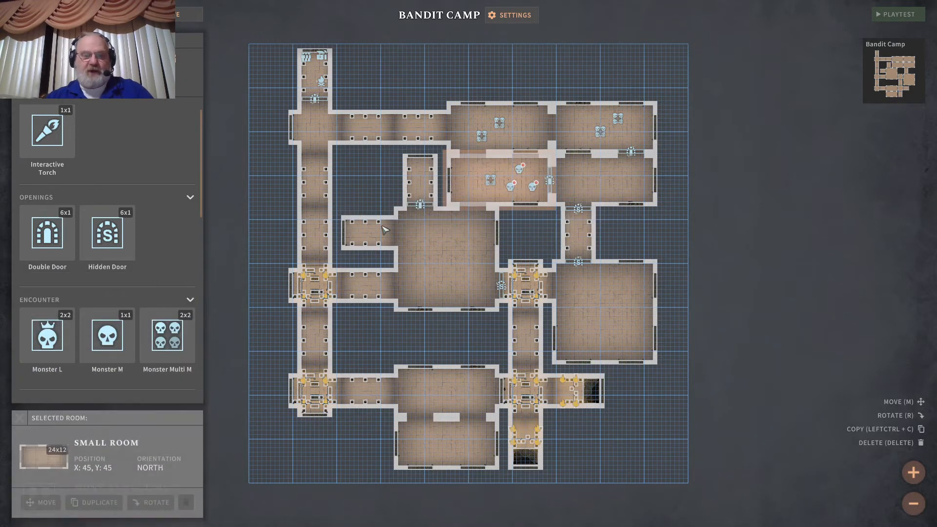
pyautogui.click(519, 169)
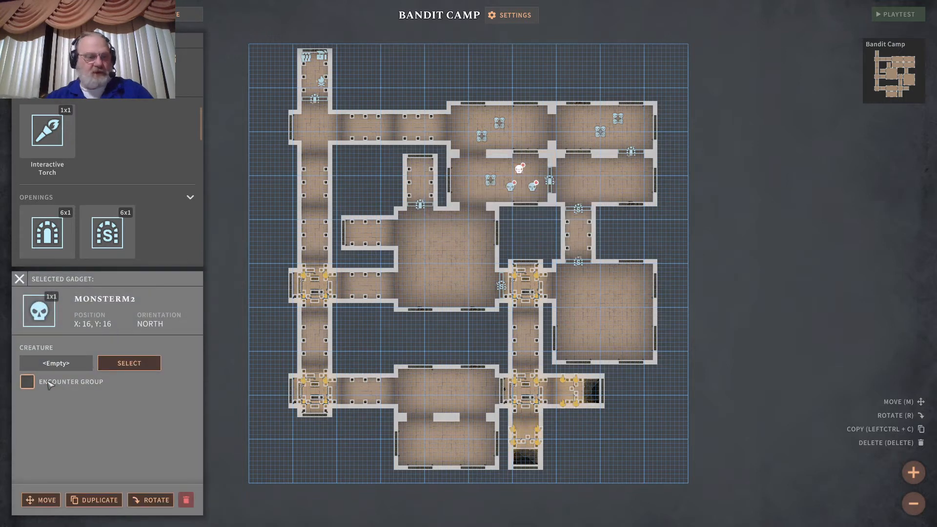
pyautogui.click(27, 383)
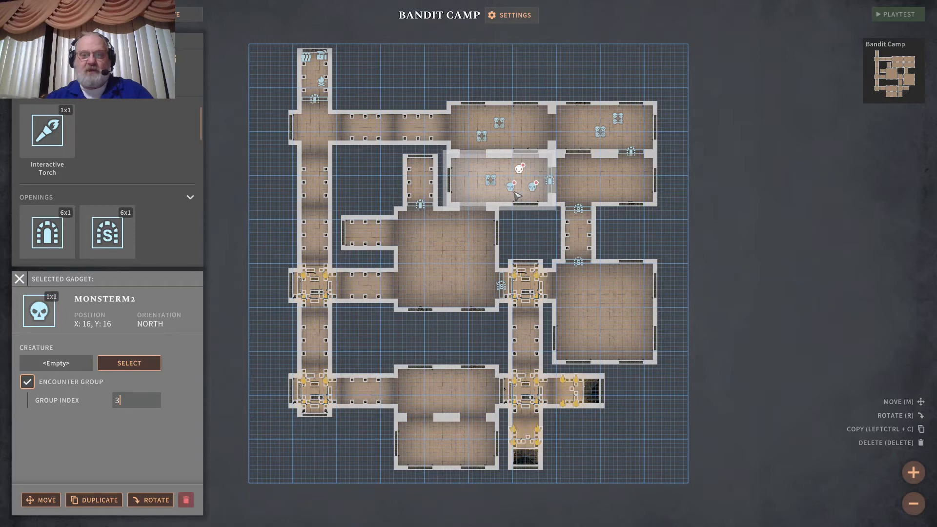
pyautogui.scroll(2, 517, 197)
pyautogui.click(529, 154)
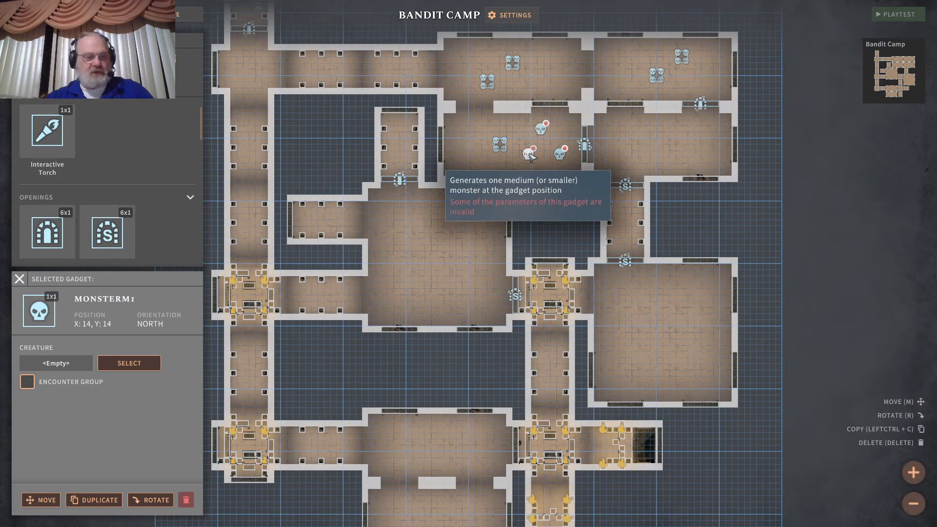
pyautogui.click(27, 382)
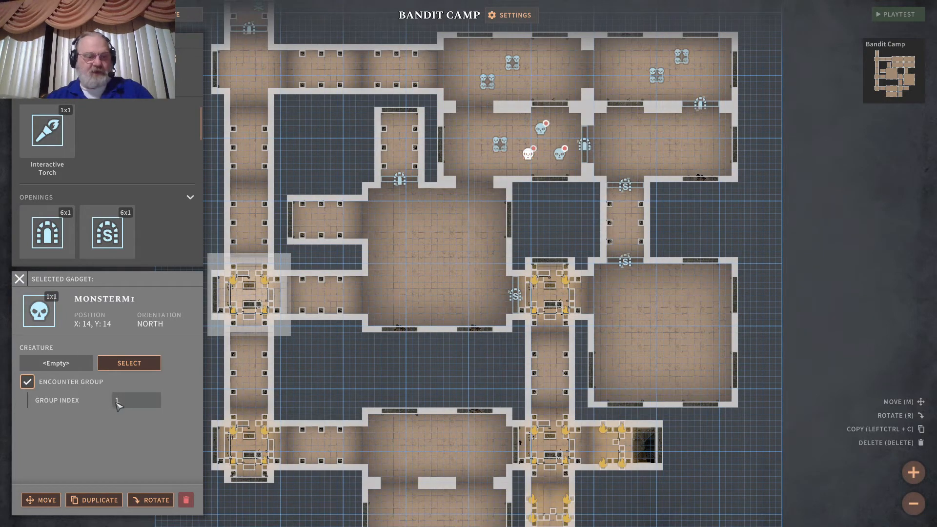
pyautogui.click(559, 155)
pyautogui.click(27, 383)
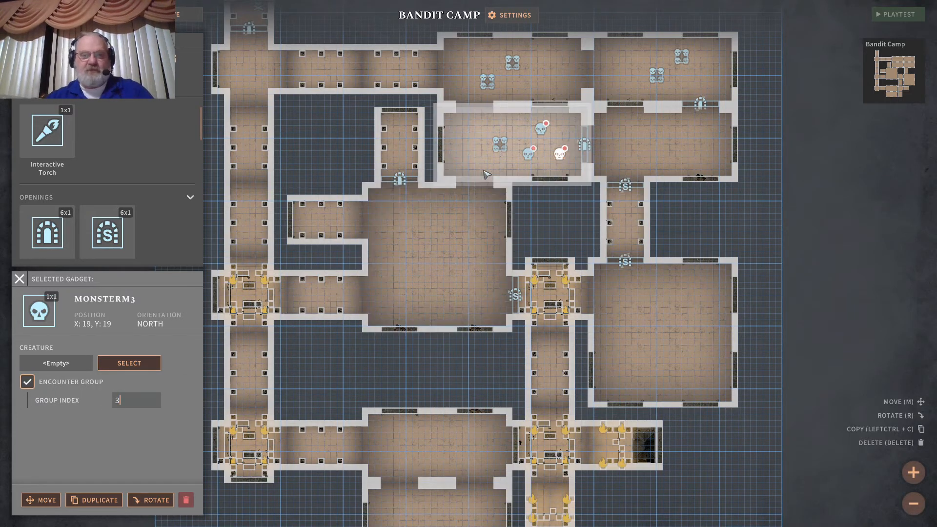
# Change the creature of the multi-monster gadget in the south-west room to Guard
pyautogui.click(499, 144)
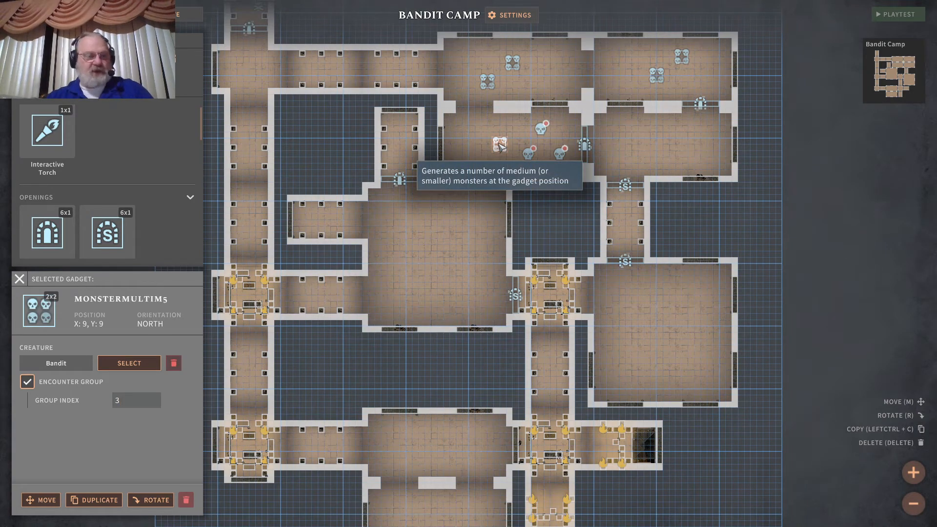
pyautogui.click(129, 363)
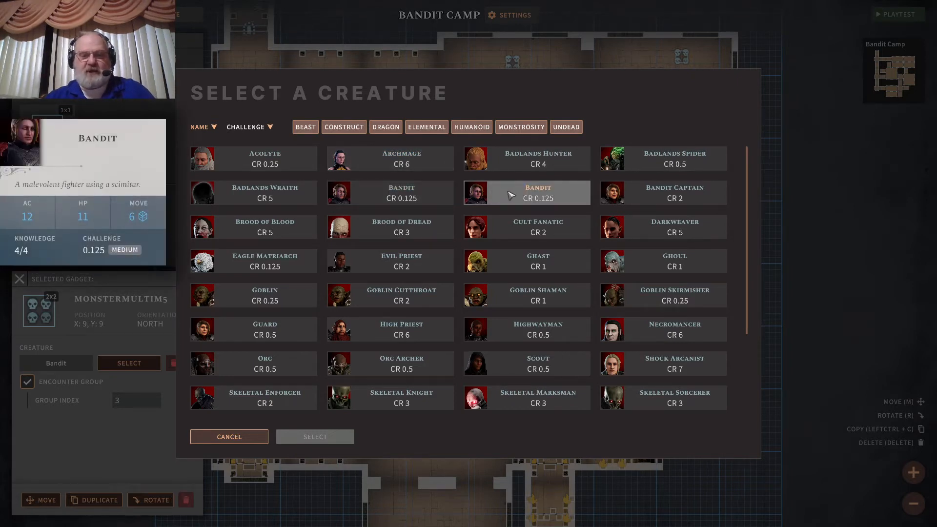
pyautogui.scroll(-1, 510, 196)
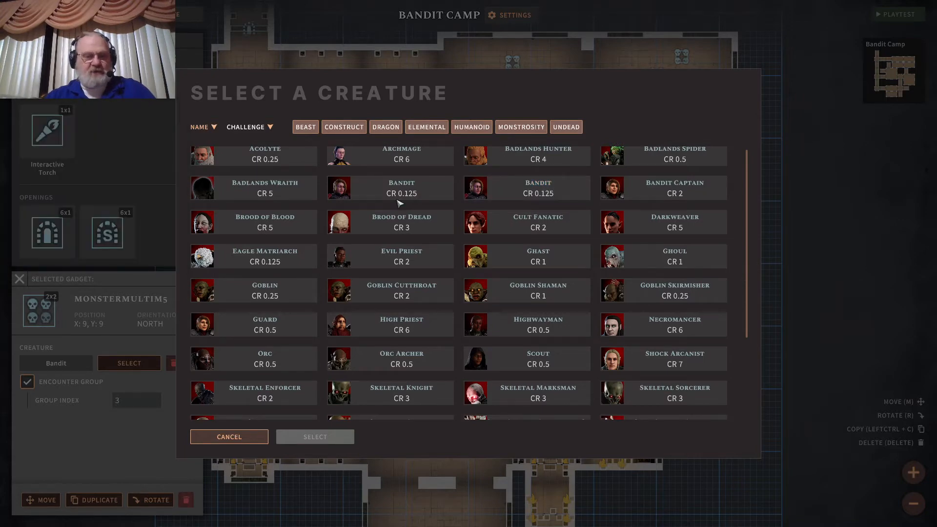
pyautogui.click(271, 327)
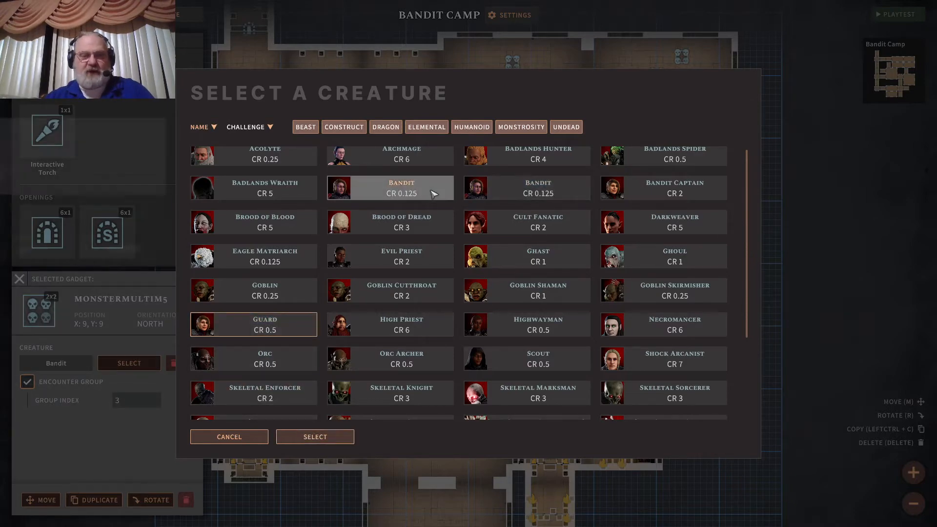
pyautogui.click(326, 438)
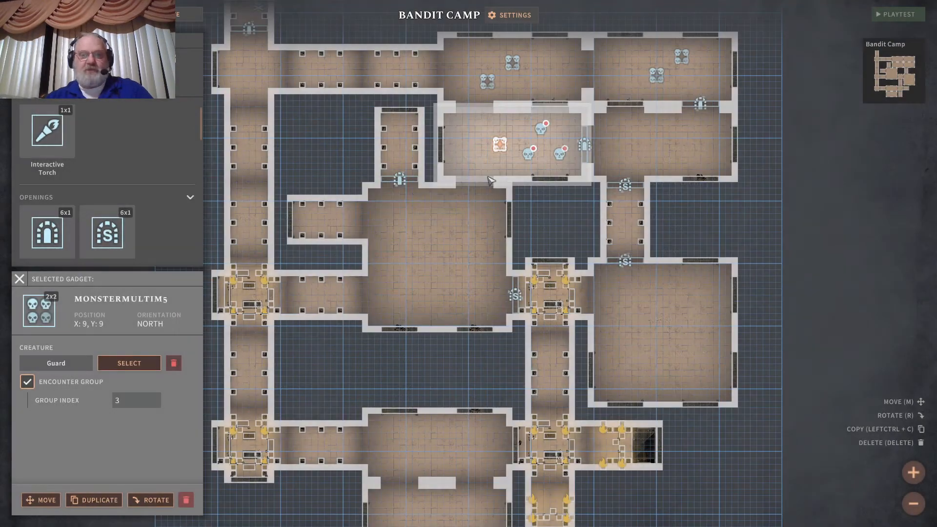
# Set the creature of the single monster gadget at X 16, Y 16 in the south-west room to Highwayman
pyautogui.click(541, 129)
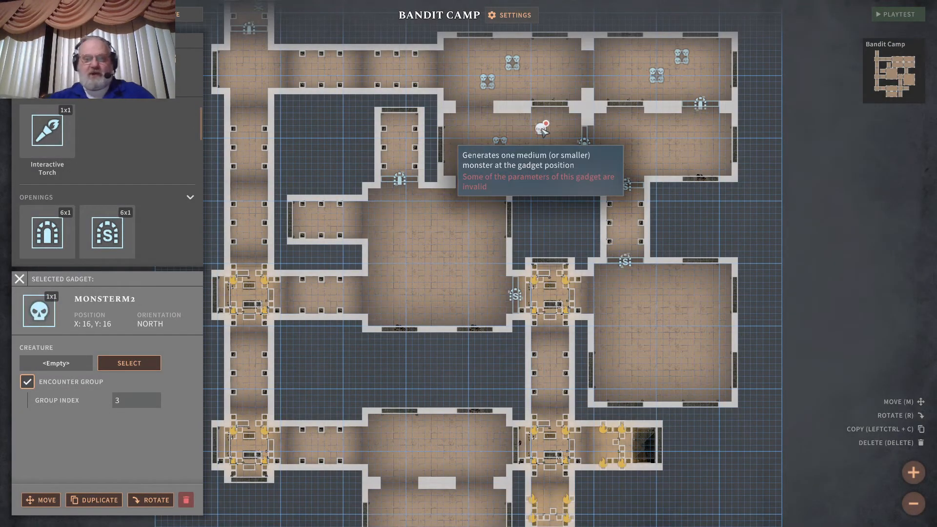
pyautogui.click(128, 364)
pyautogui.moveTo(400, 299)
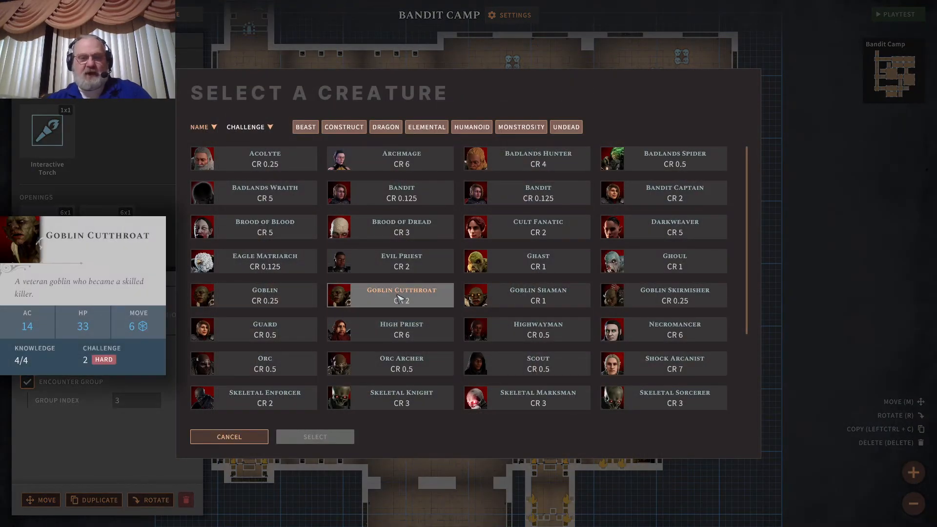
pyautogui.scroll(-1, 400, 299)
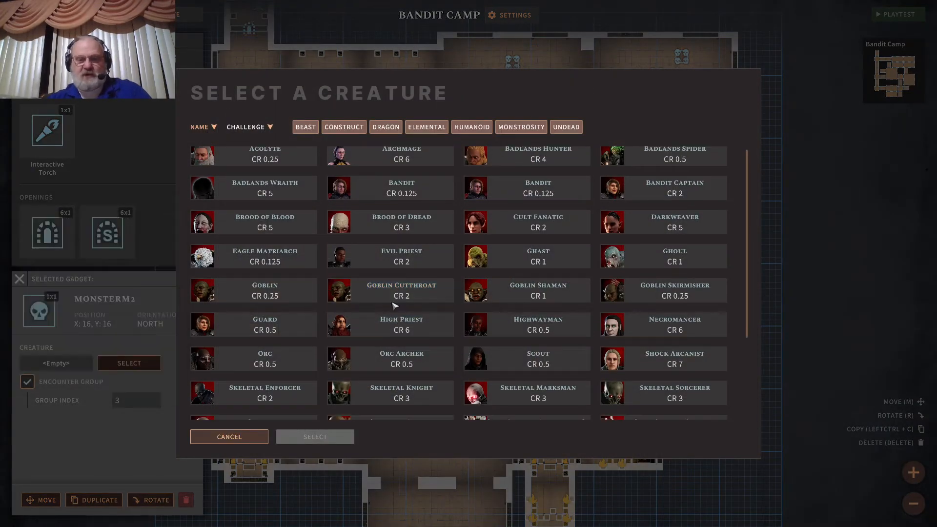
pyautogui.moveTo(532, 324)
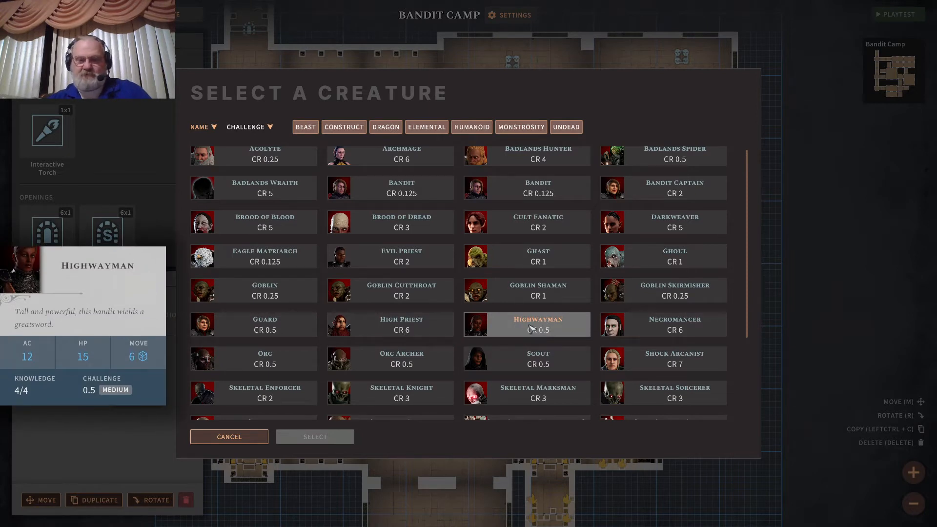
pyautogui.click(532, 329)
pyautogui.click(314, 437)
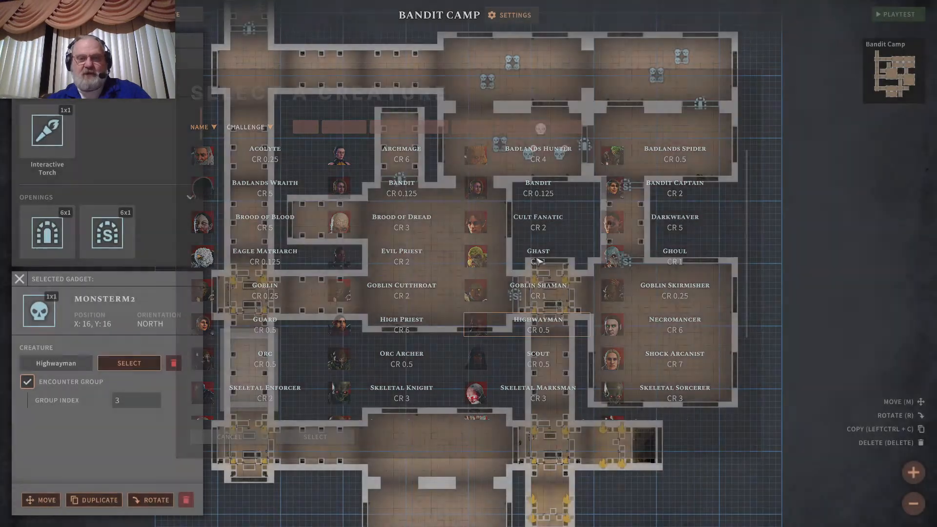
# Assign the Highwayman creature to the single monster gadget at X 14, Y 14 in the south-west room
pyautogui.click(520, 163)
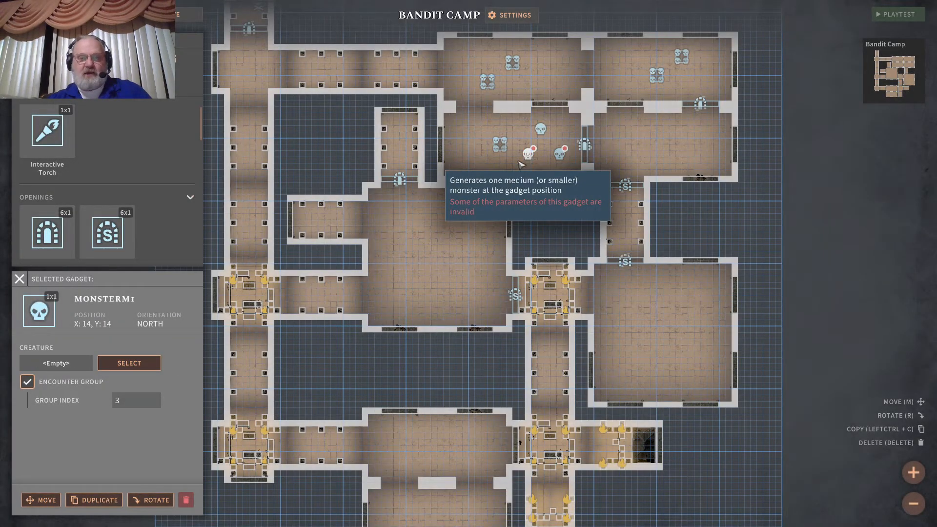
pyautogui.click(129, 363)
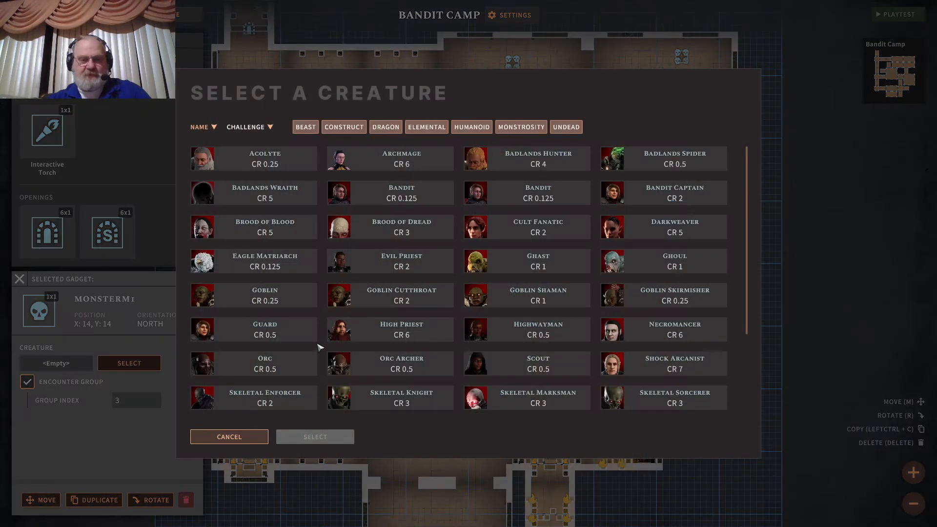
pyautogui.click(509, 335)
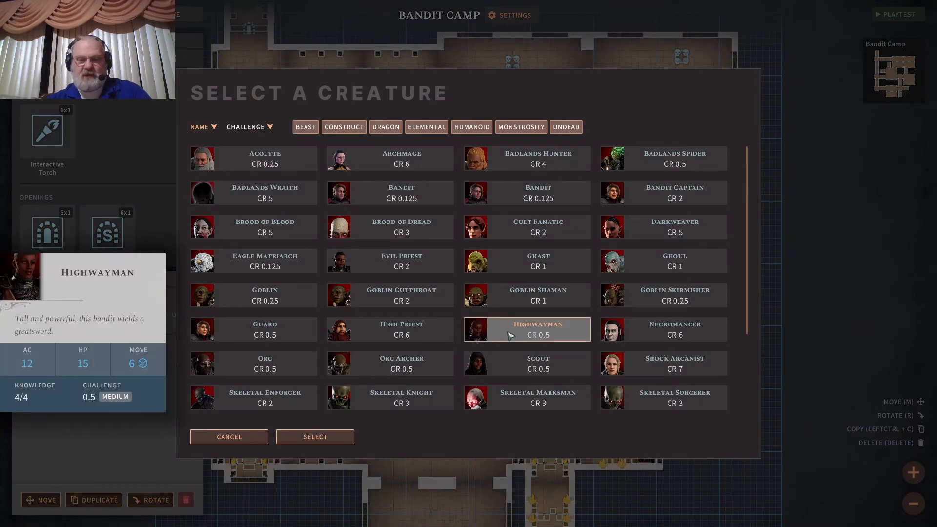
pyautogui.click(329, 437)
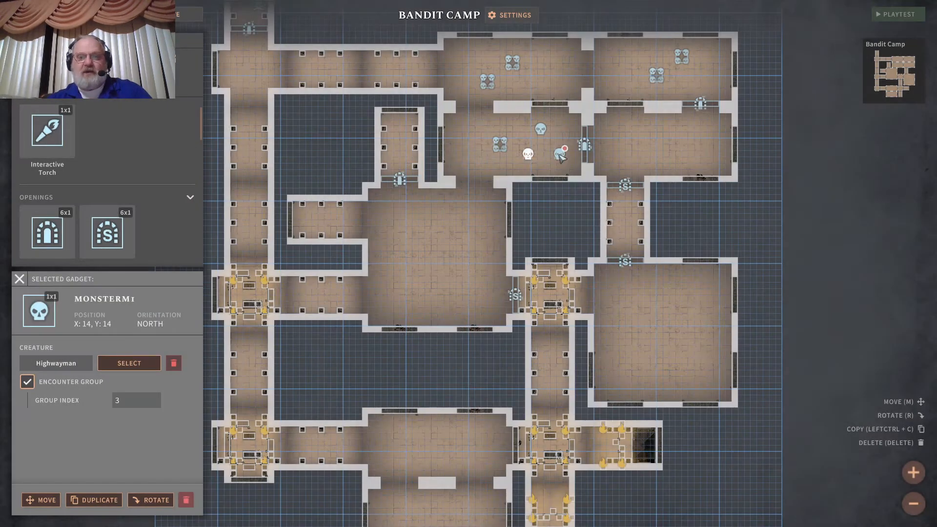
# Set the creature of the single monster gadget at X 19, Y 19 in the south-west room to Bandit Captain
pyautogui.click(560, 154)
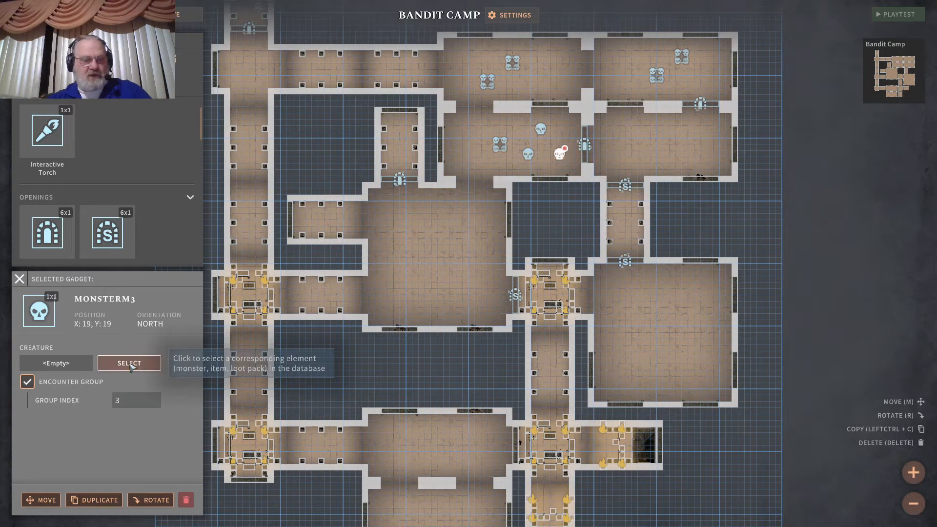
pyautogui.click(130, 364)
pyautogui.scroll(-4, 430, 293)
pyautogui.scroll(-3, 434, 301)
pyautogui.scroll(1, 434, 301)
pyautogui.scroll(-1, 435, 301)
pyautogui.moveTo(434, 301)
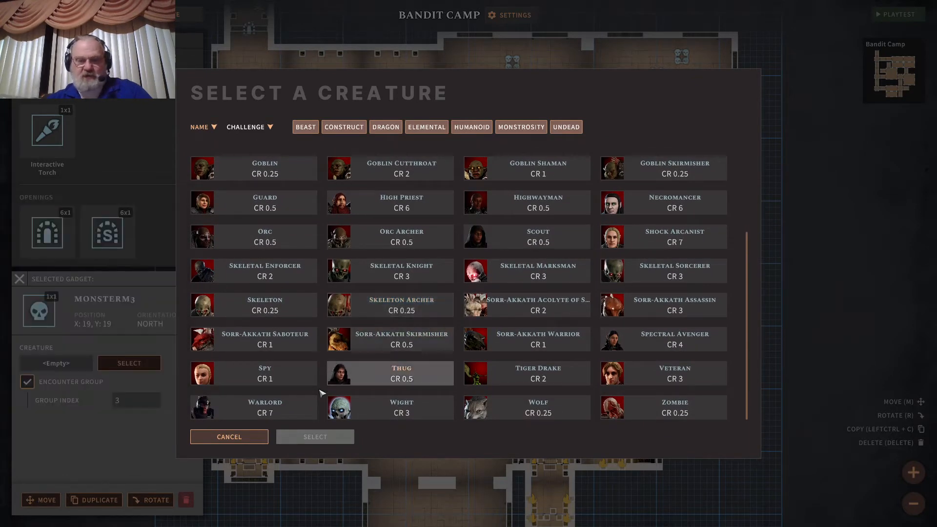
pyautogui.moveTo(279, 412)
pyautogui.scroll(3, 537, 301)
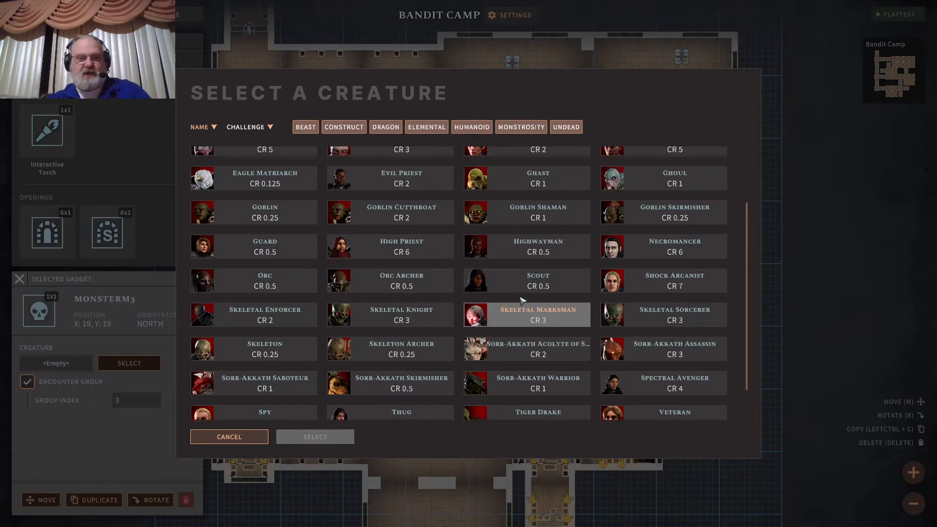
pyautogui.moveTo(522, 300)
pyautogui.scroll(1, 522, 300)
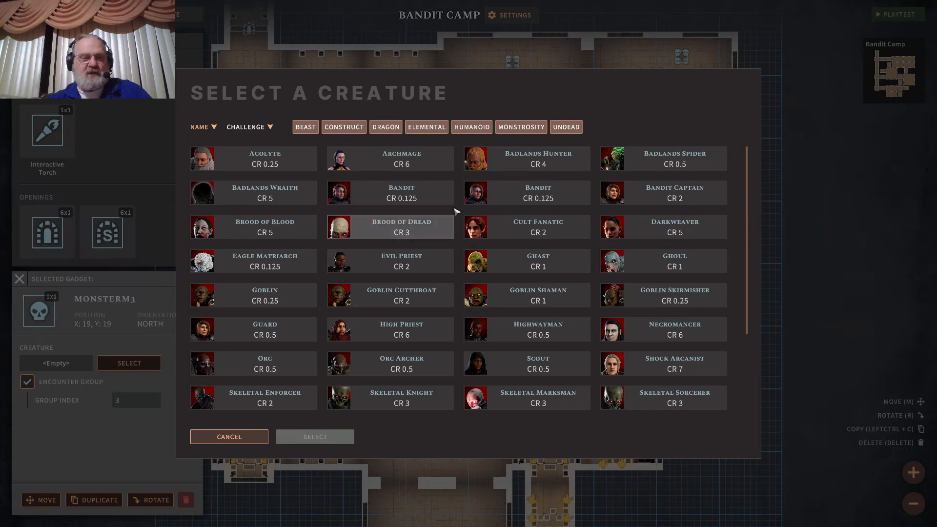
pyautogui.moveTo(660, 198)
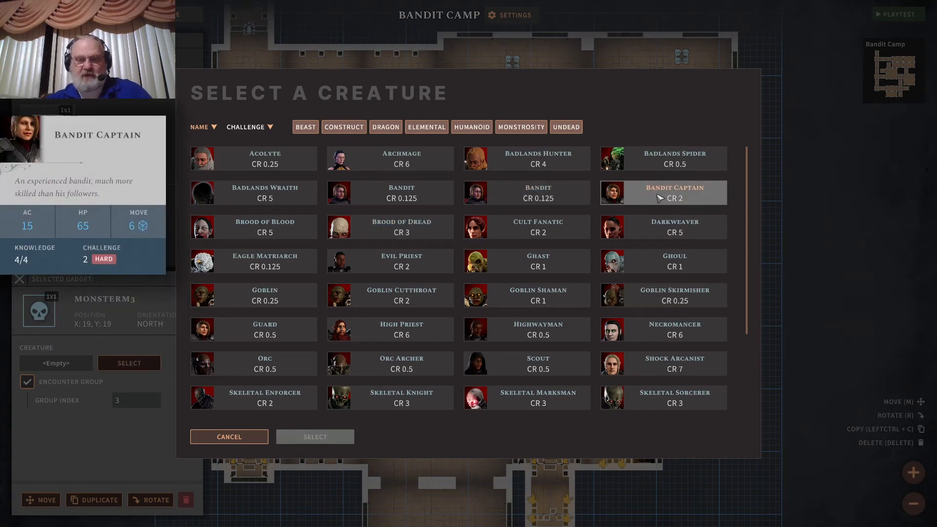
pyautogui.click(659, 198)
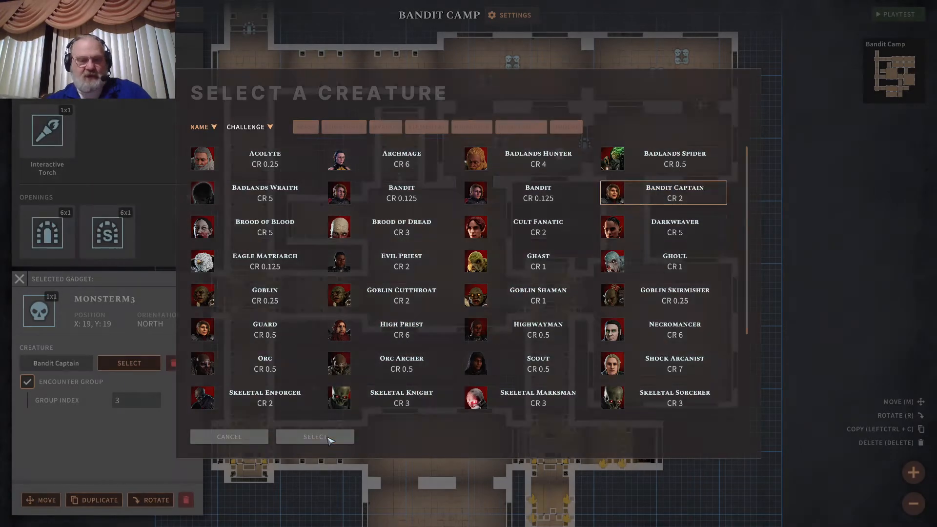
pyautogui.click(315, 437)
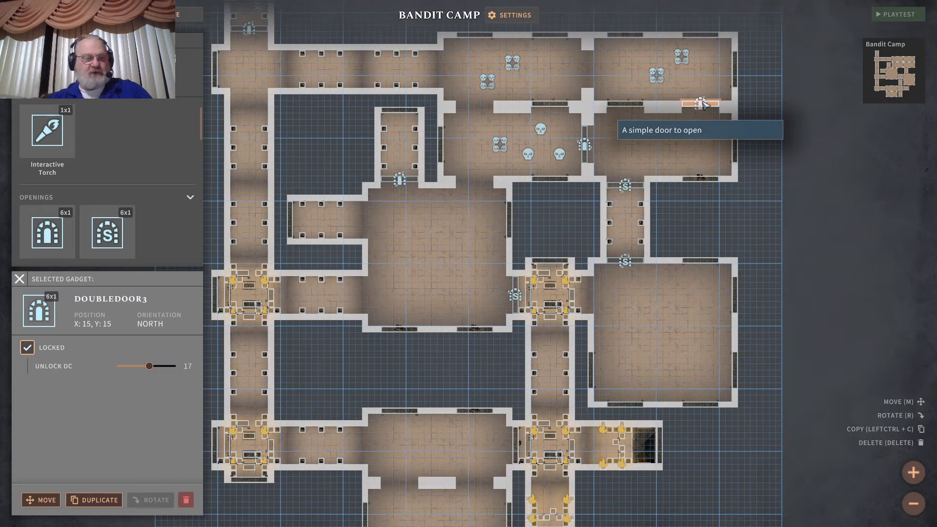
# Replace the locked double door between the north-east and south-east rooms with a Wall Blocker at X 15, Y 15
pyautogui.click(186, 500)
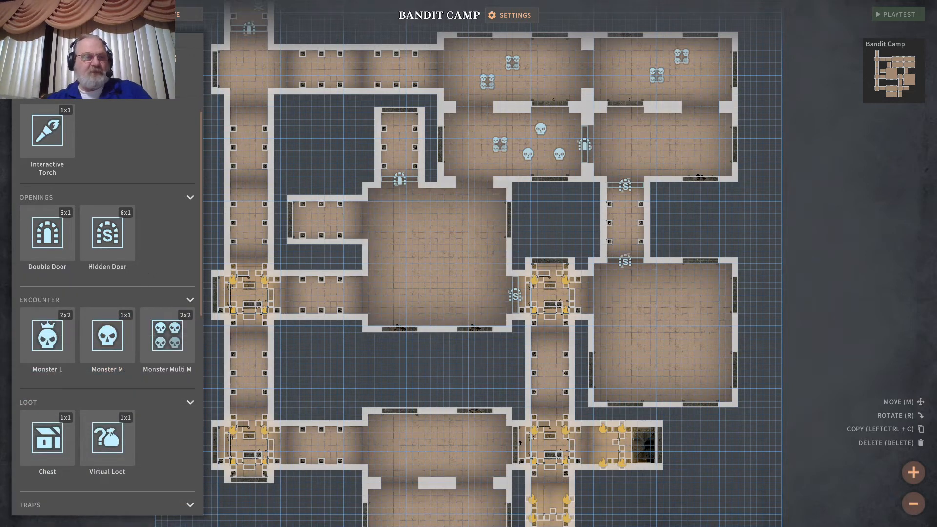
pyautogui.scroll(-10, 98, 447)
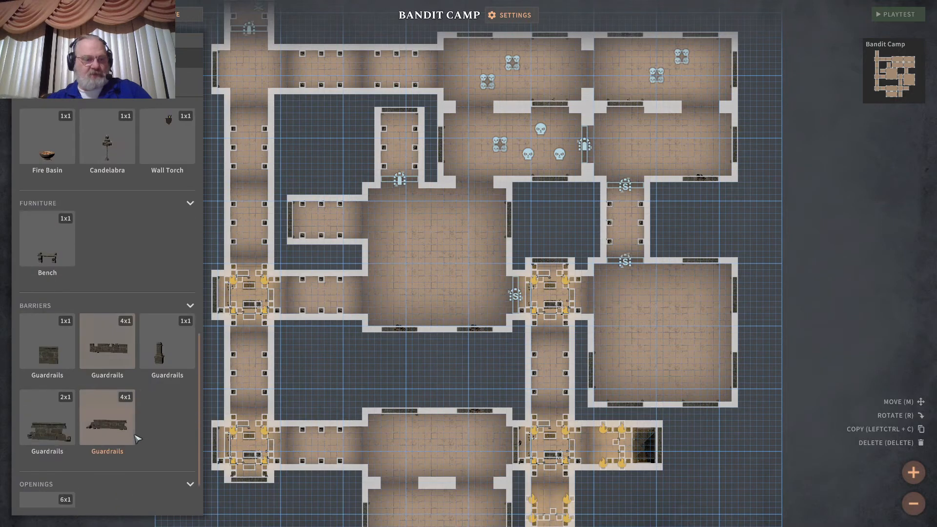
pyautogui.click(46, 461)
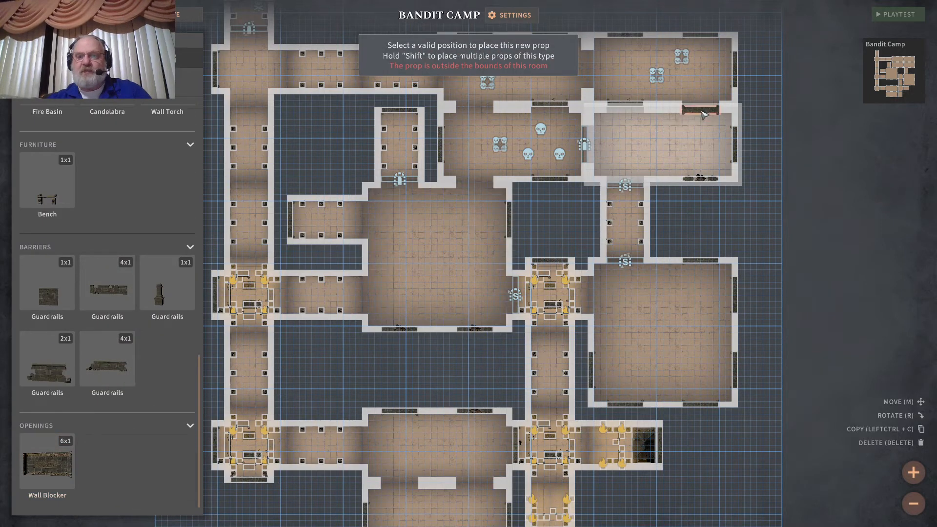
pyautogui.click(705, 108)
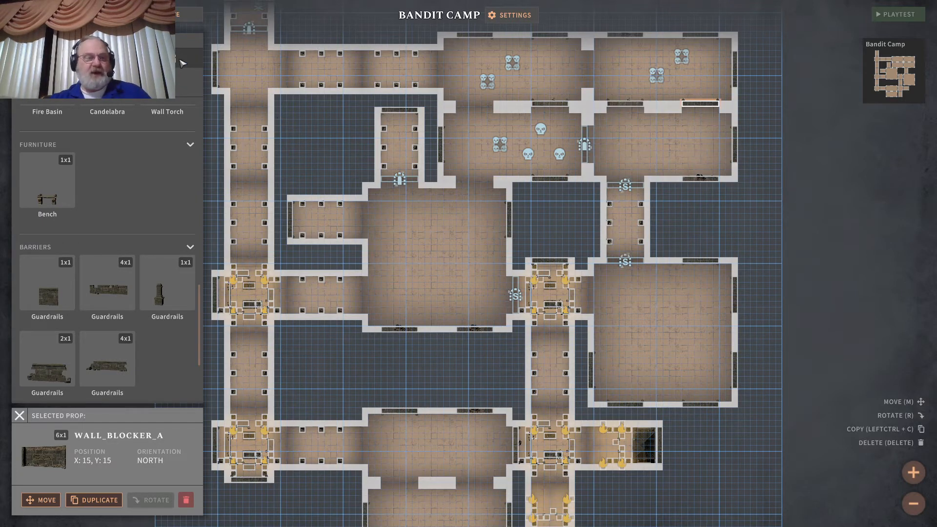
# Place three chests in a column along the east wall of the south-east room, duplicating the first one twice
pyautogui.scroll(-10, 119, 278)
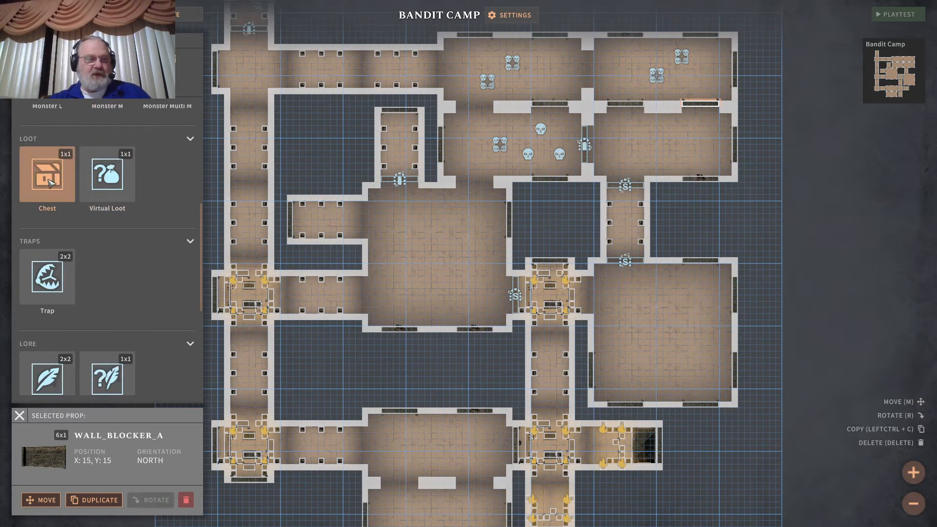
pyautogui.click(49, 180)
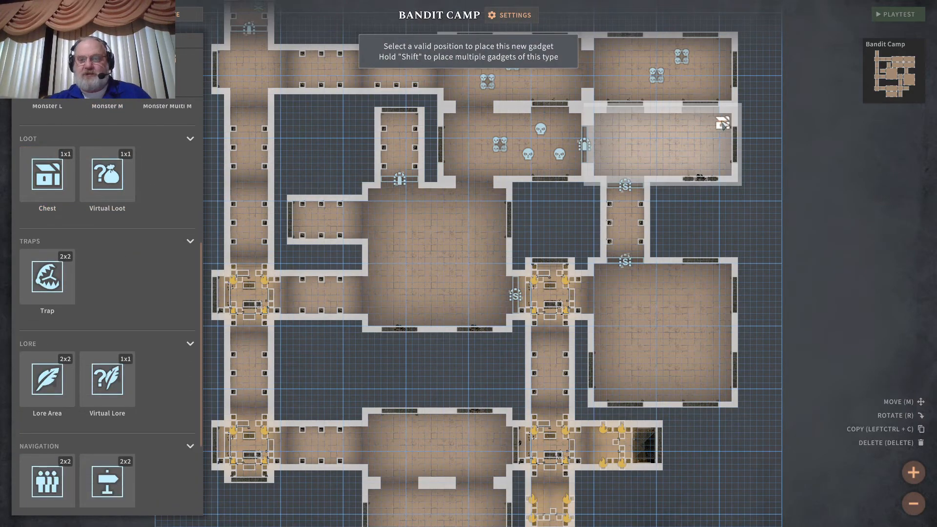
pyautogui.click(723, 125)
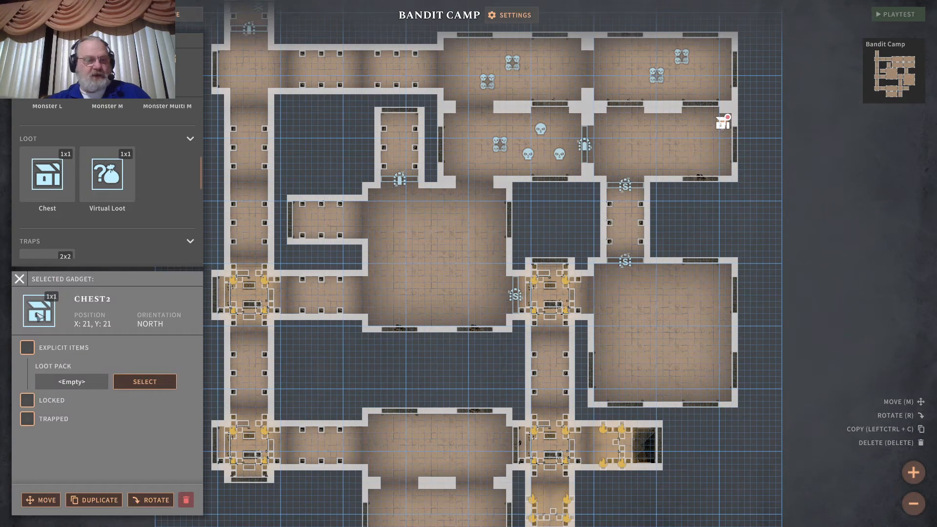
pyautogui.click(94, 500)
pyautogui.click(723, 142)
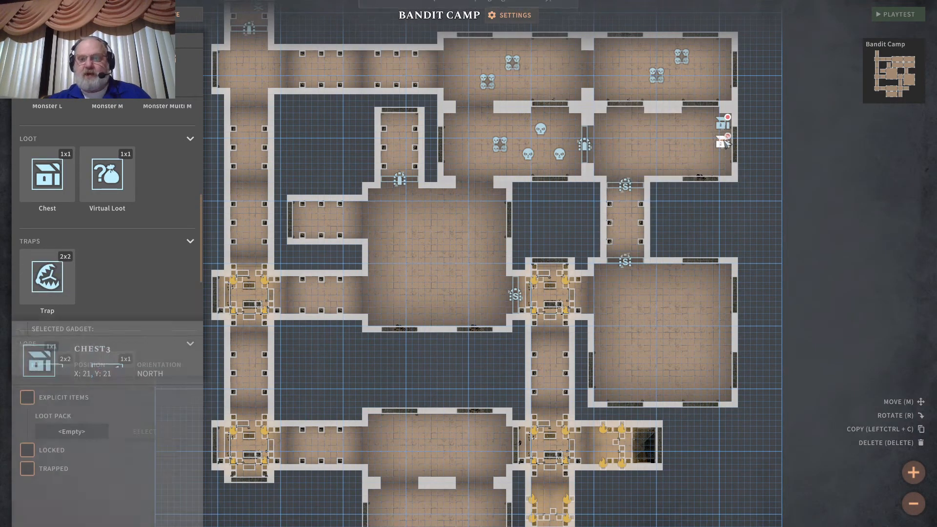
pyautogui.click(94, 499)
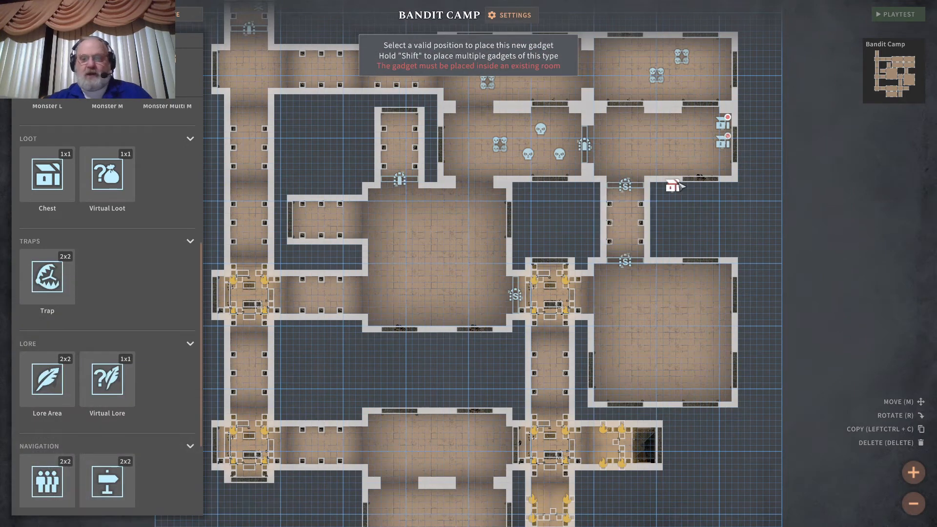
pyautogui.click(723, 160)
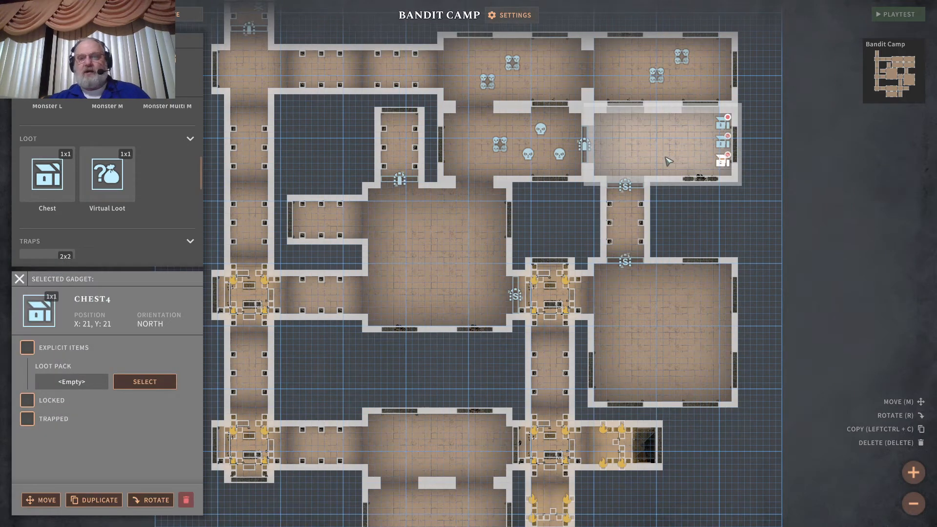
pyautogui.click(666, 159)
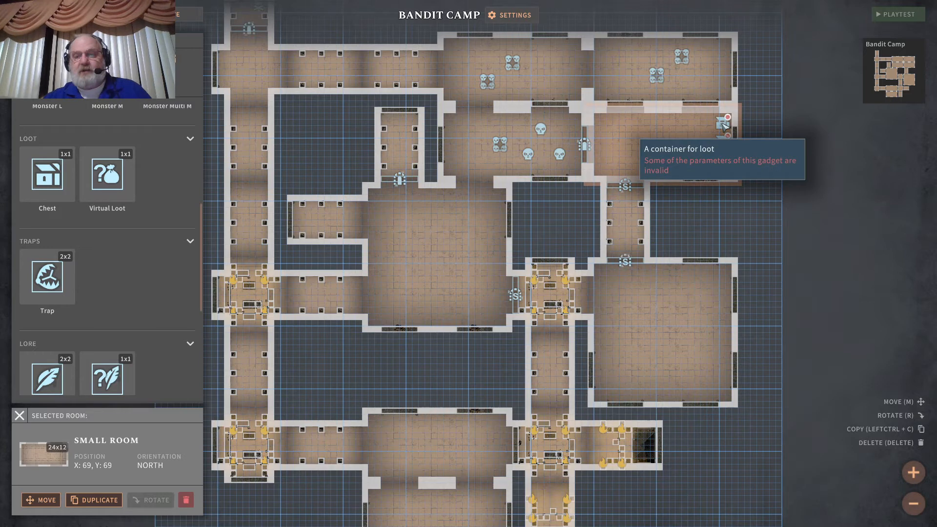
pyautogui.click(723, 142)
pyautogui.click(723, 160)
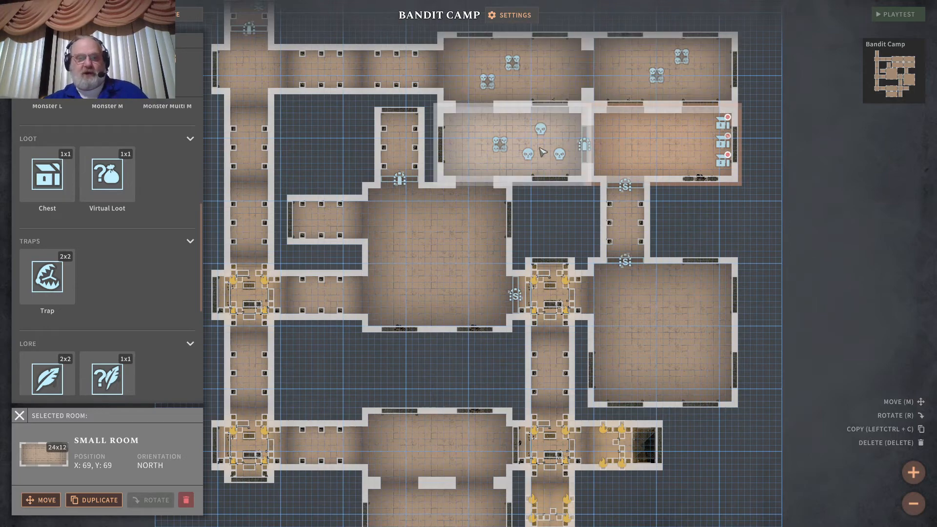
# Place a multi-monster gadget in the long west corridor, north of its upper junction, and assign it the Bandit creature
pyautogui.scroll(-3, 288, 200)
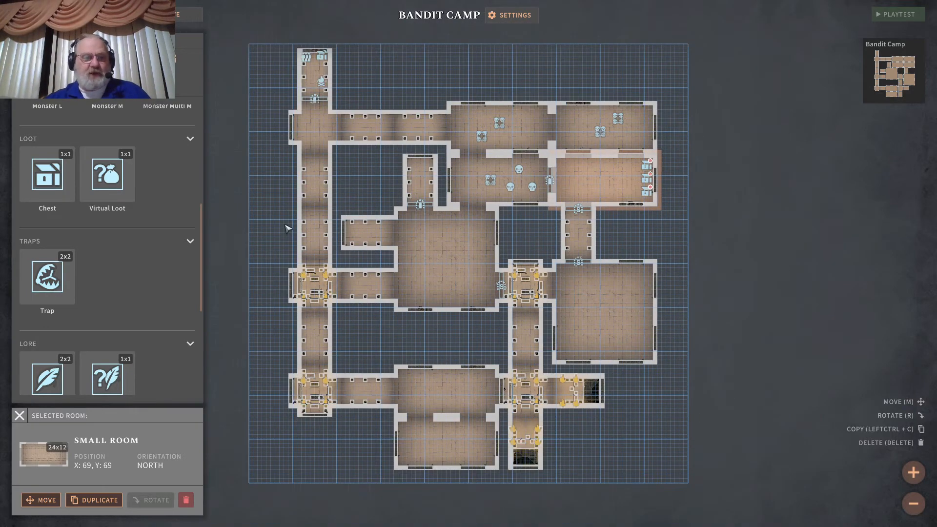
pyautogui.scroll(-5, 161, 317)
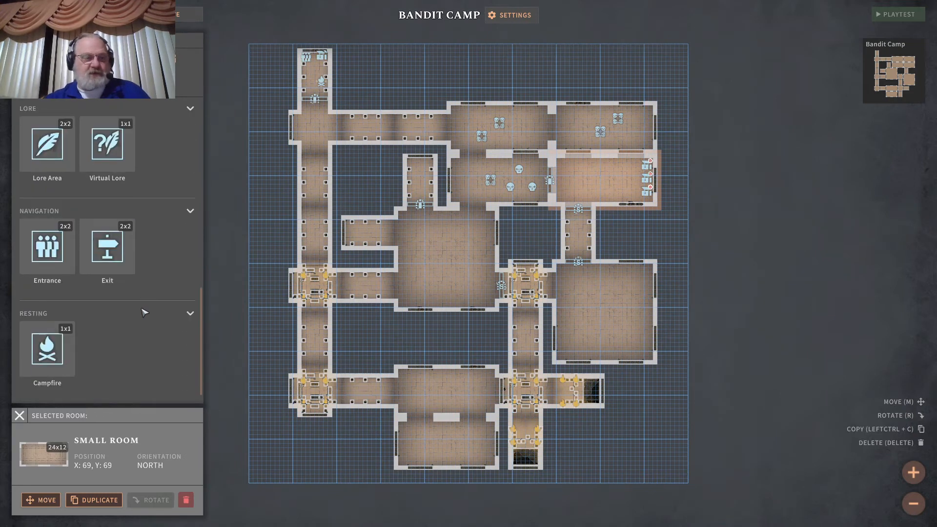
pyautogui.scroll(8, 145, 306)
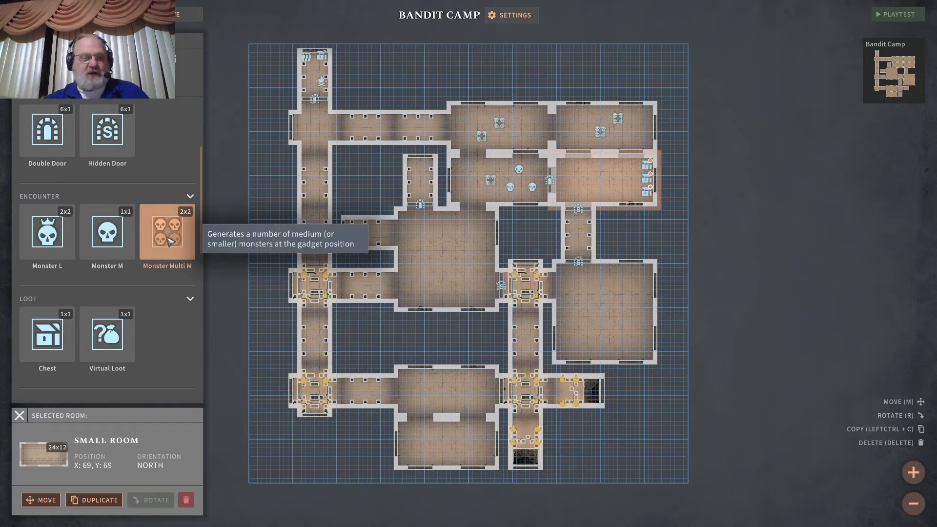
pyautogui.click(169, 241)
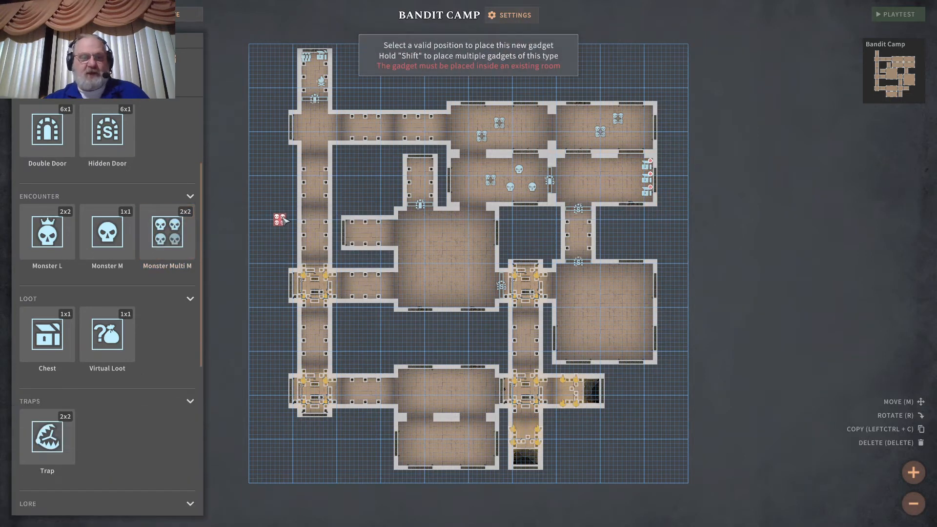
pyautogui.click(317, 191)
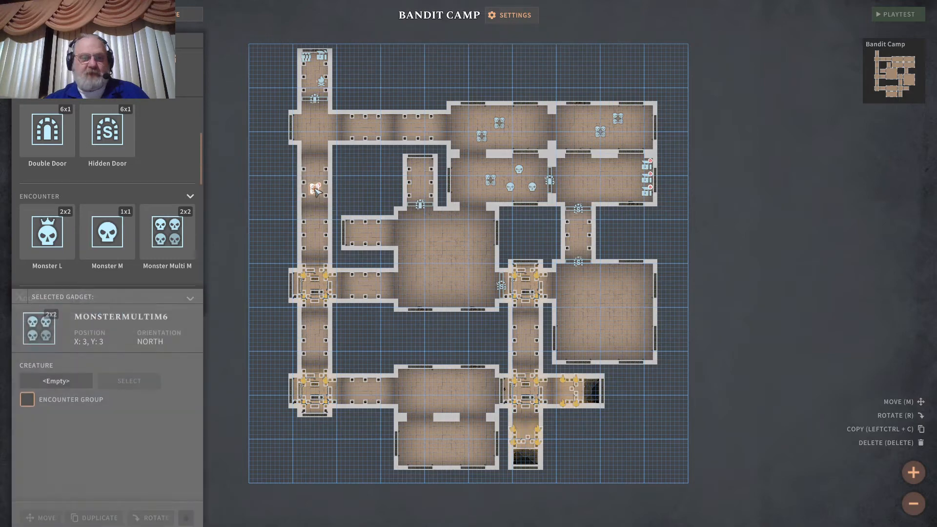
pyautogui.click(147, 363)
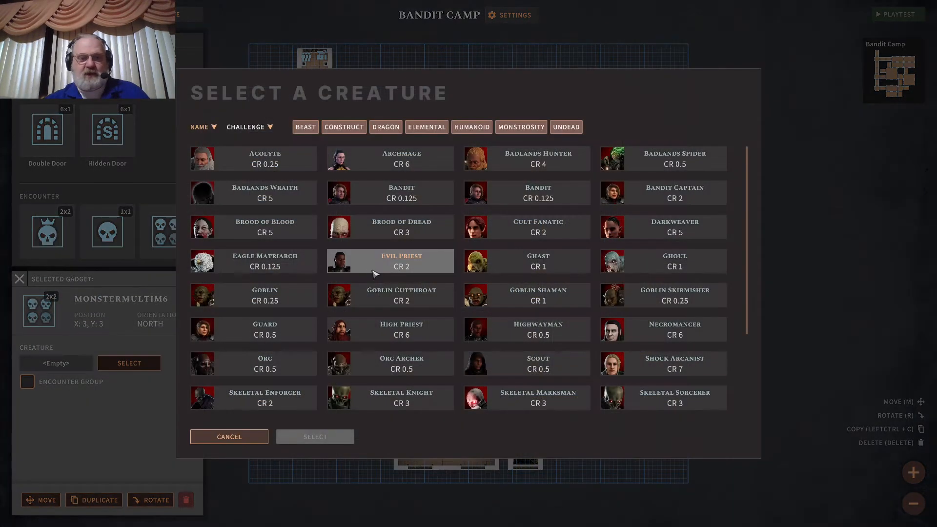
pyautogui.click(409, 195)
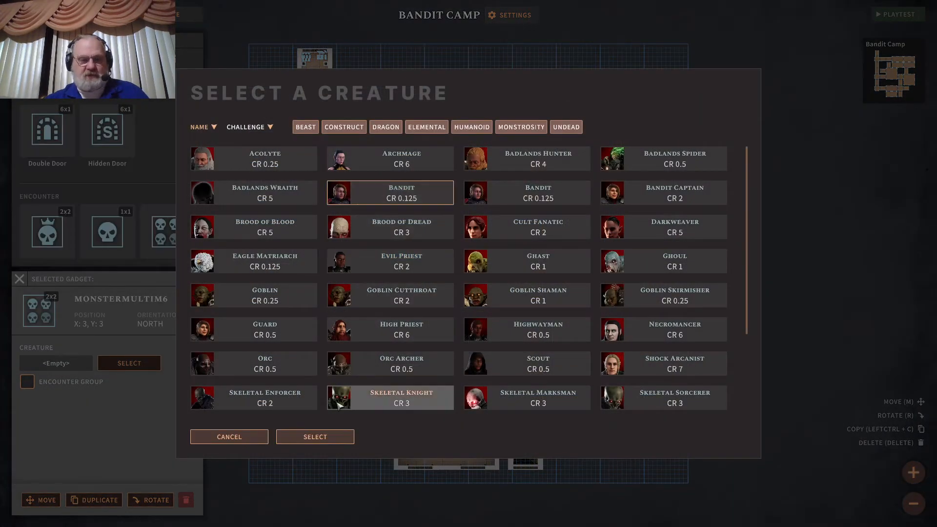
pyautogui.click(320, 437)
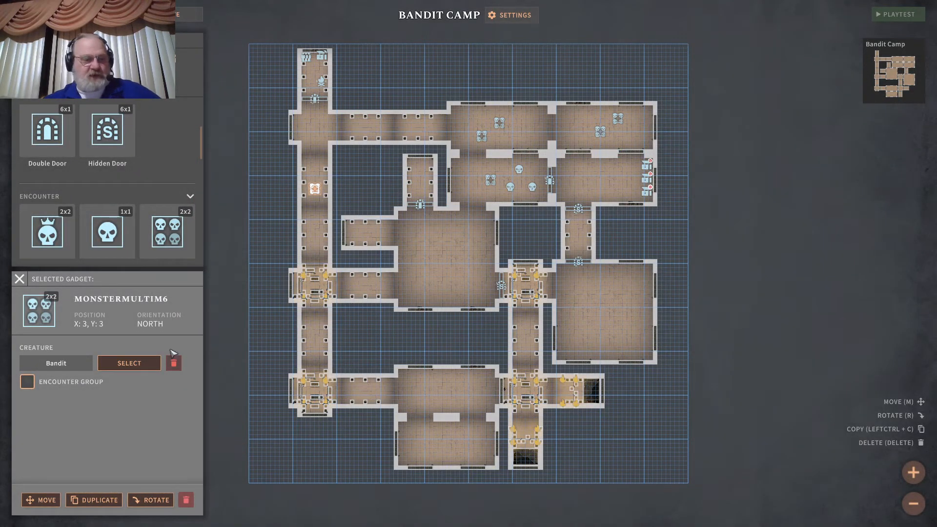
# Duplicate the Bandit multi-monster gadget into the two corridors leading east from the west junctions and the corridor linking those junctions
pyautogui.click(95, 502)
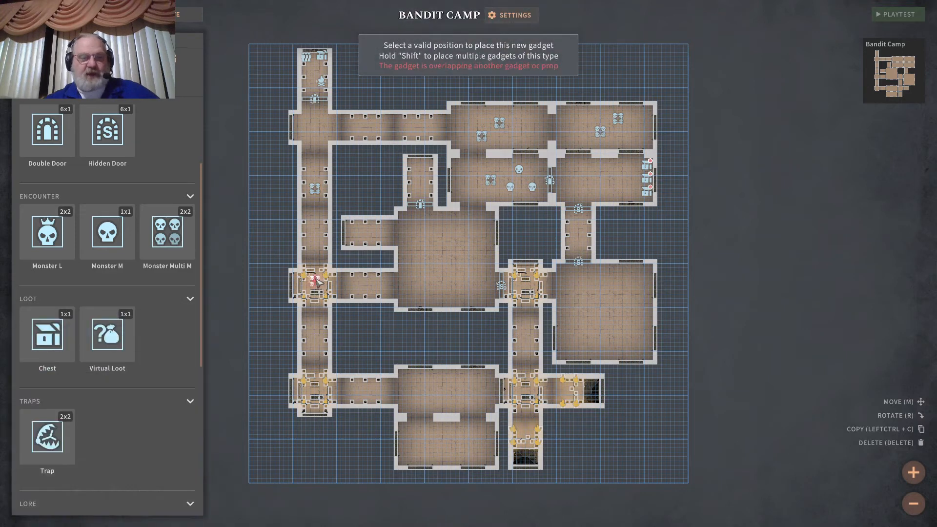
pyautogui.click(358, 287)
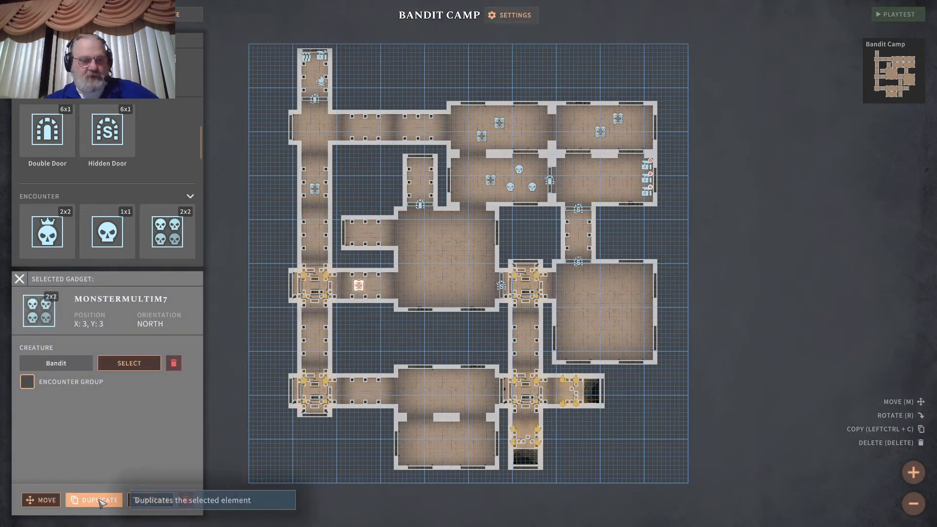
pyautogui.click(98, 500)
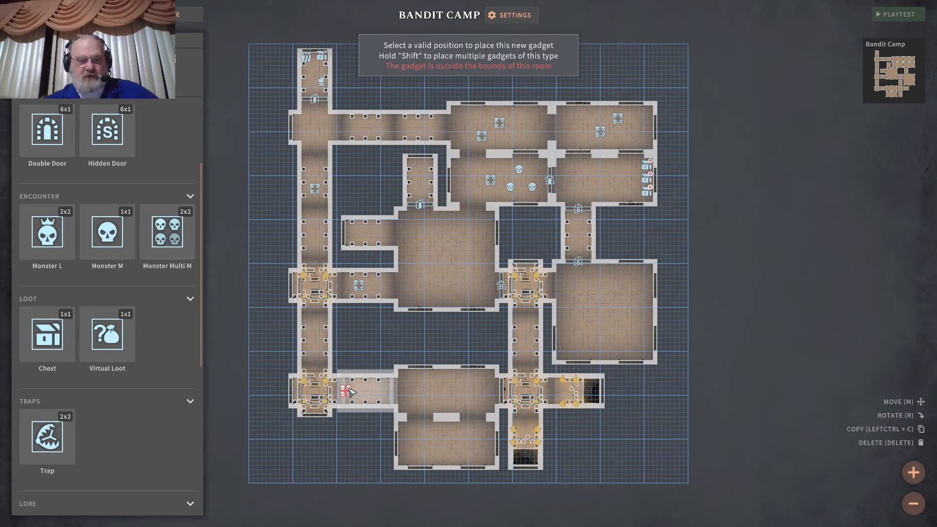
pyautogui.click(349, 394)
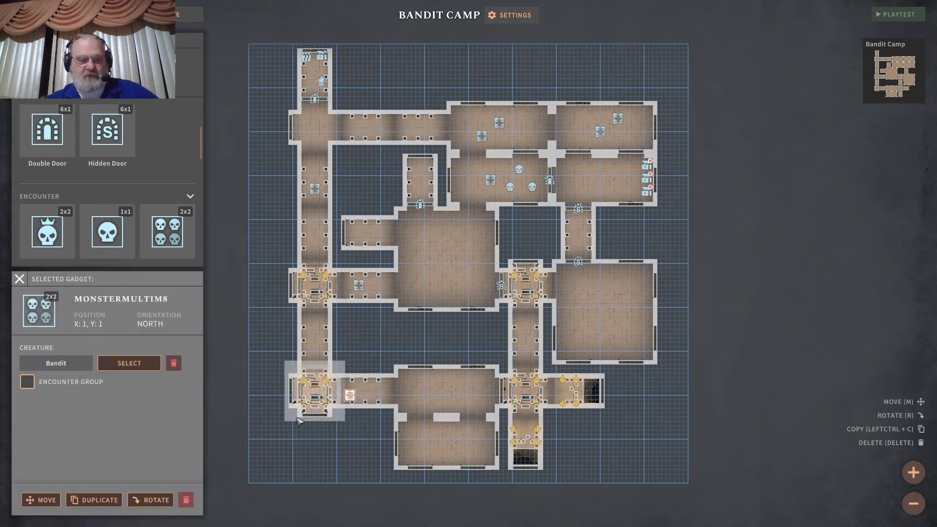
pyautogui.click(110, 500)
pyautogui.click(315, 337)
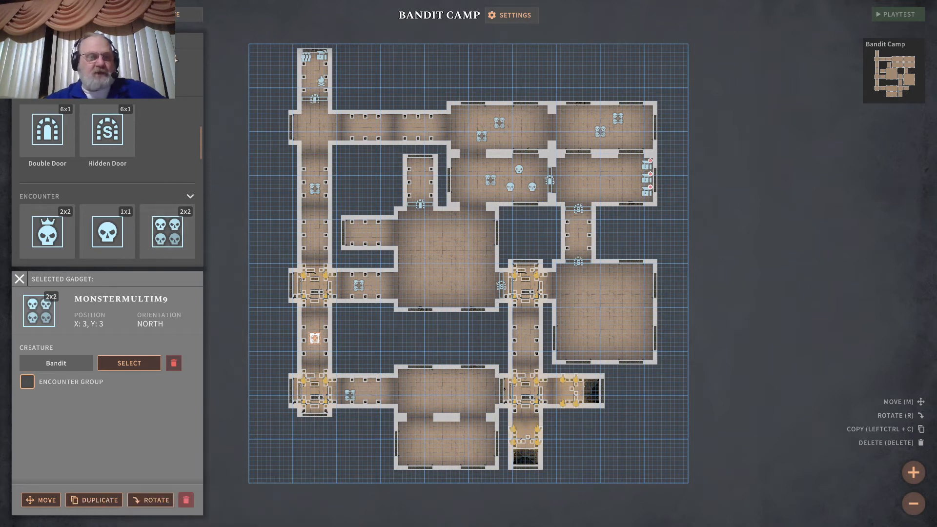
# Place a double door in the opening between the large central room and the Bandit Captain's room to its north
pyautogui.click(61, 119)
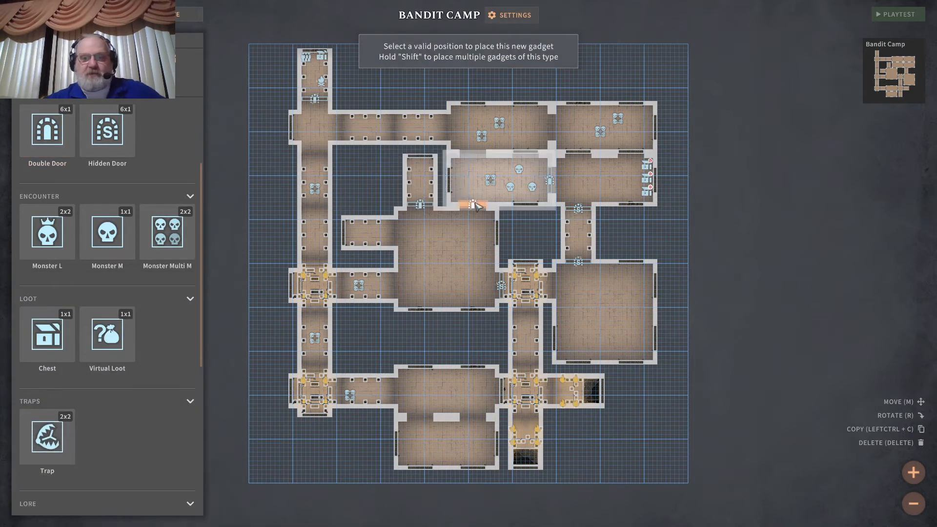
pyautogui.click(476, 207)
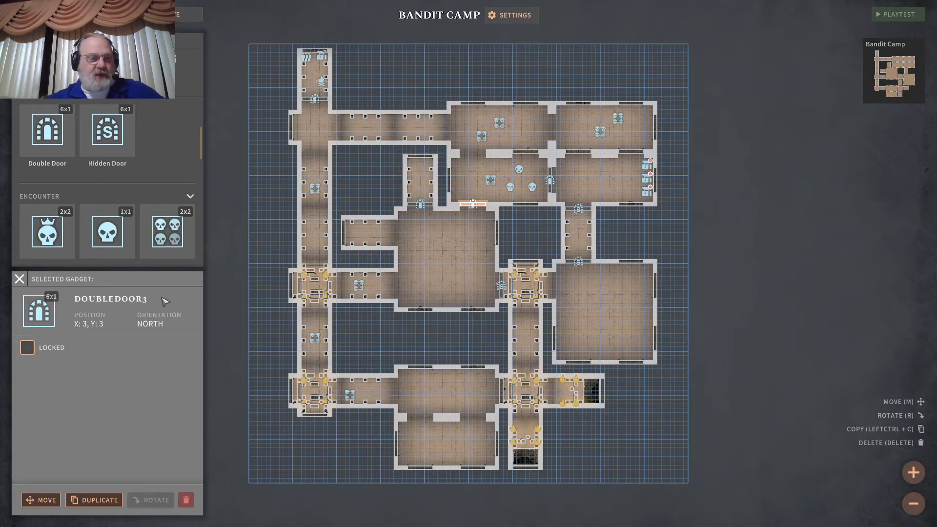
# Place two chests side by side at the north end of the short dead-end corridor above the central room
pyautogui.scroll(1, 170, 114)
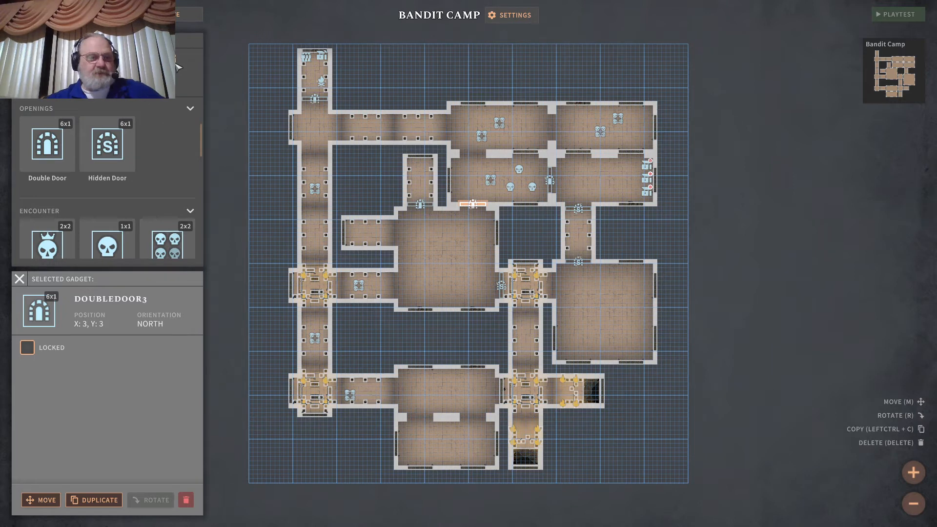
pyautogui.scroll(-8, 161, 175)
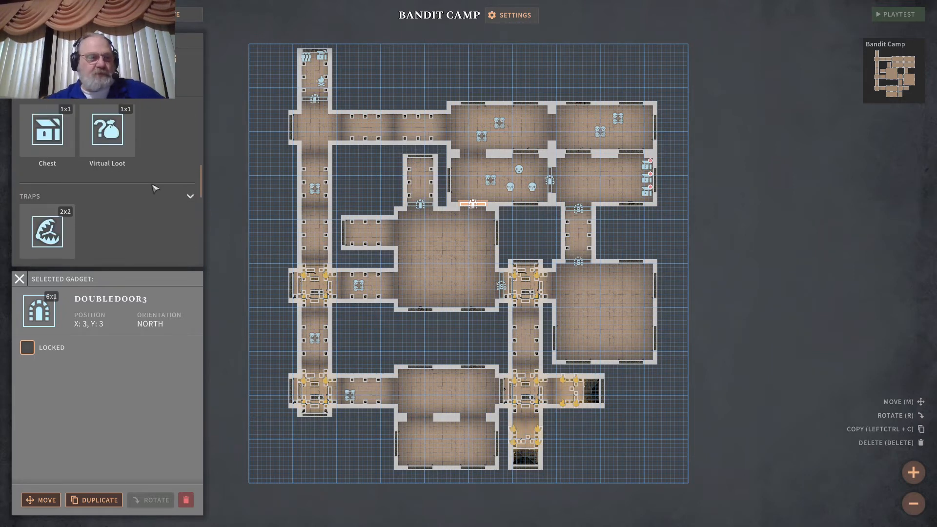
pyautogui.click(44, 129)
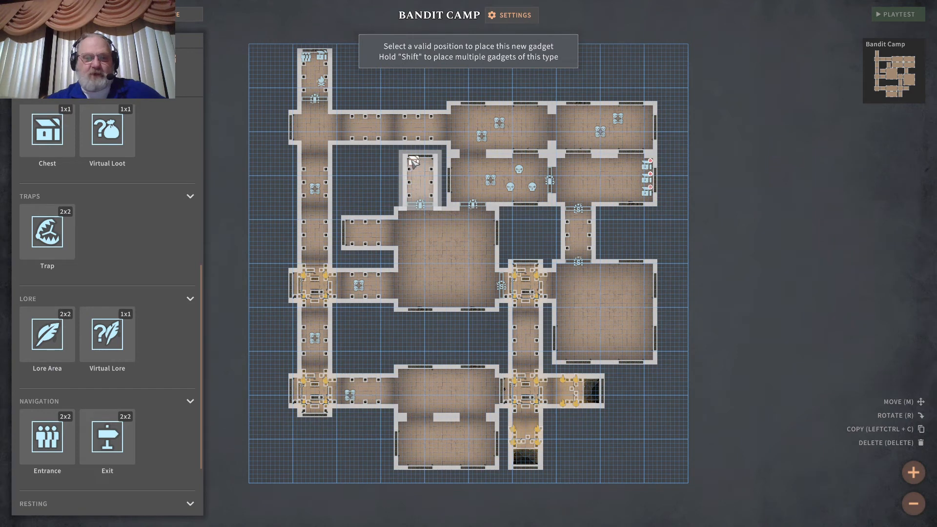
pyautogui.click(414, 162)
pyautogui.click(44, 128)
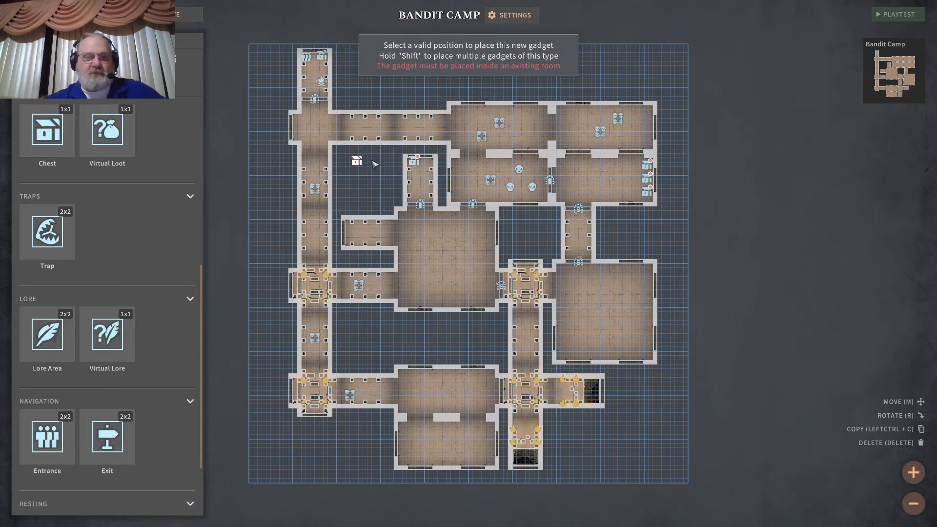
pyautogui.click(426, 163)
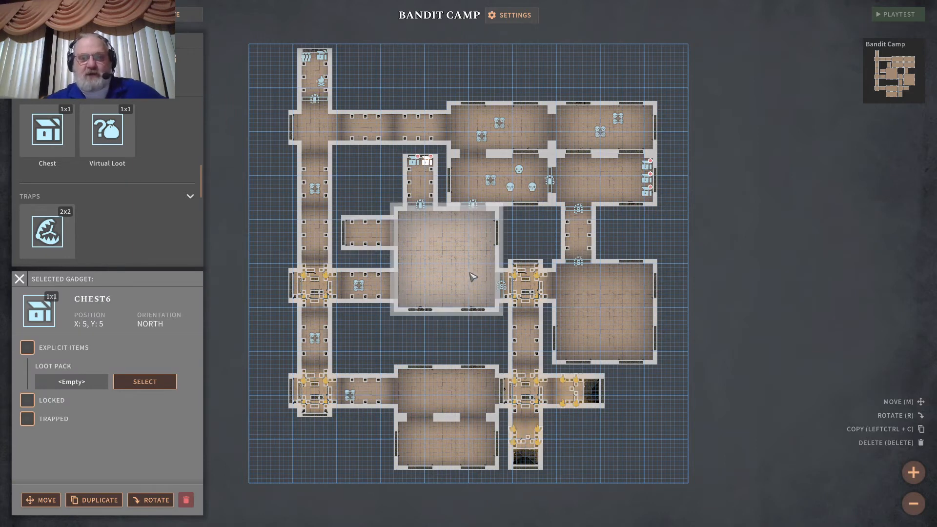
# Place a multi-monster gadget at X 5, Y 5 in the central room and enable its encounter group with index 4
pyautogui.scroll(-5, 125, 229)
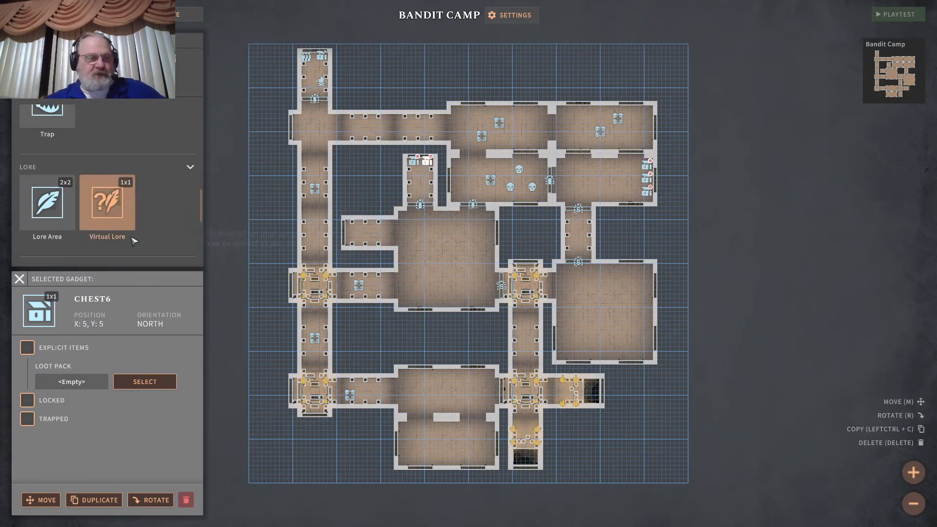
pyautogui.scroll(5, 106, 203)
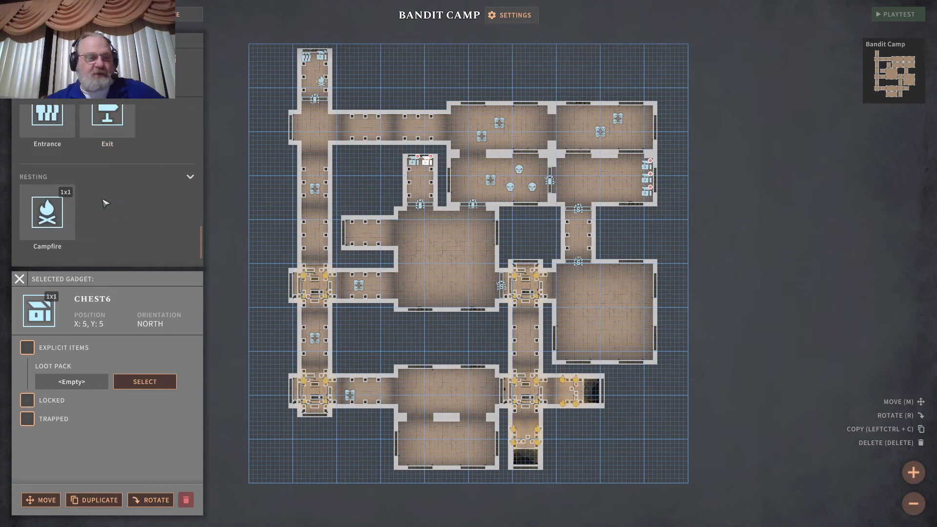
pyautogui.scroll(2, 105, 203)
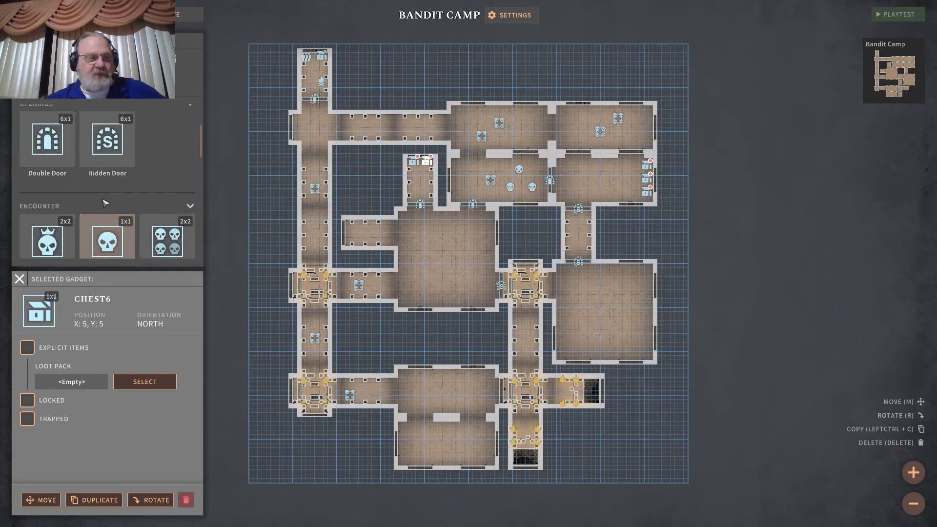
pyautogui.click(166, 246)
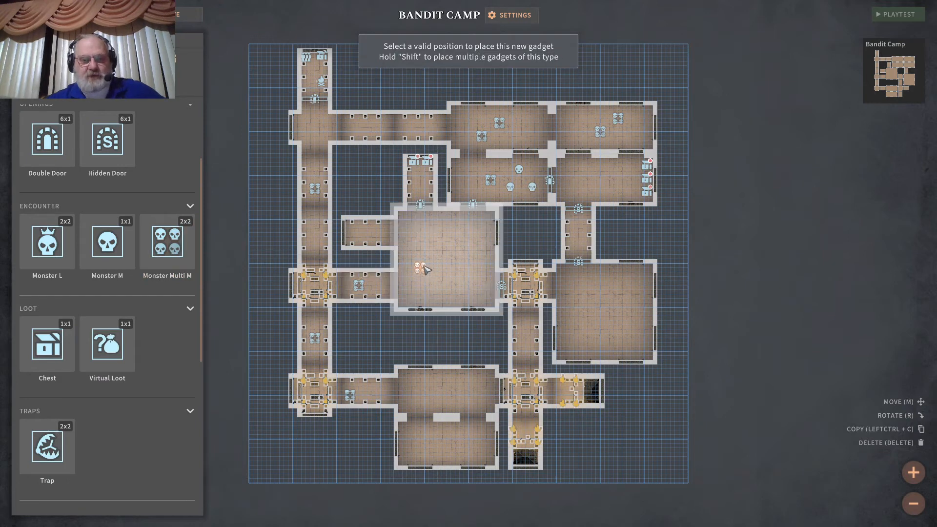
pyautogui.click(422, 272)
pyautogui.click(27, 382)
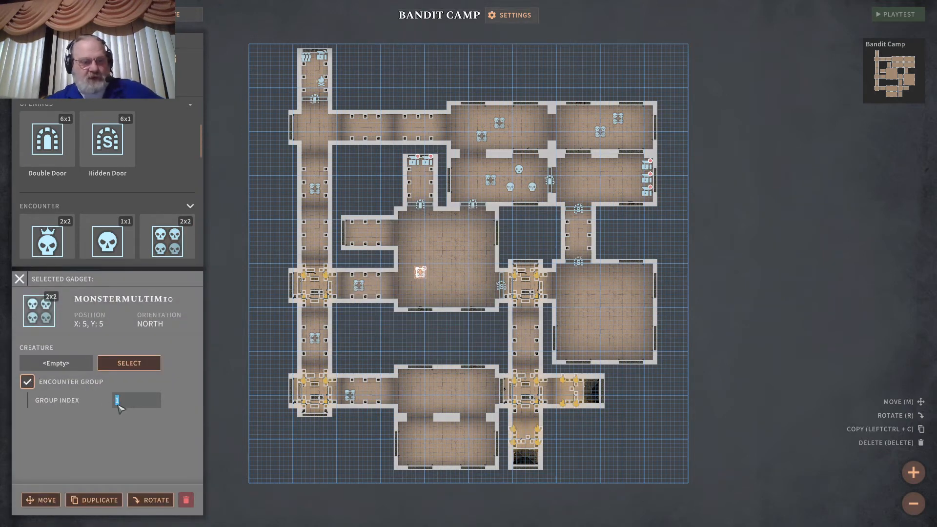
# Duplicate the group 4 multi-monster gadget twice in the central room, near its centre and at X 14, Y 14
pyautogui.click(94, 499)
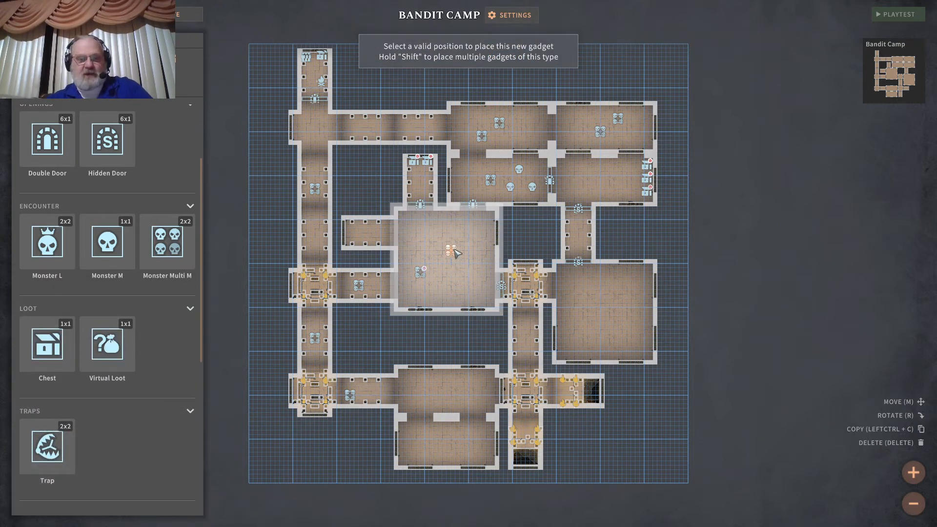
pyautogui.click(453, 251)
pyautogui.click(94, 499)
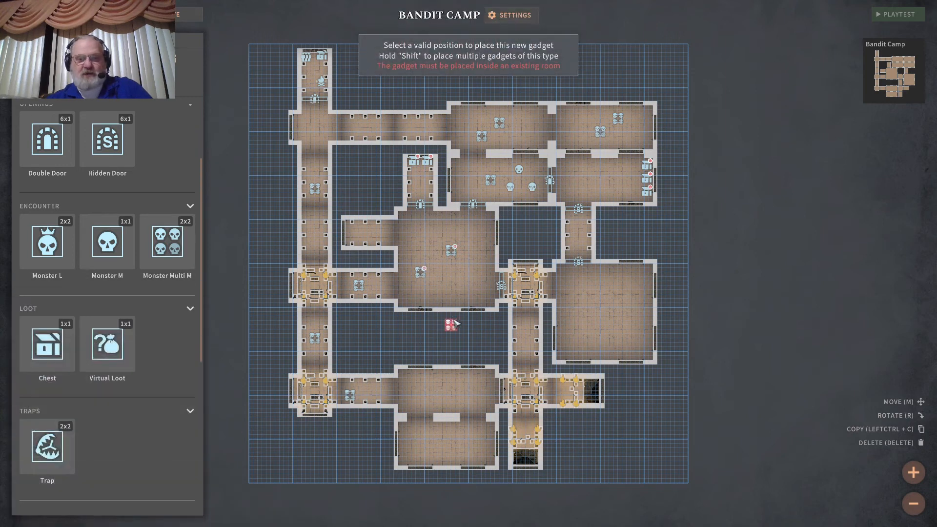
pyautogui.click(464, 286)
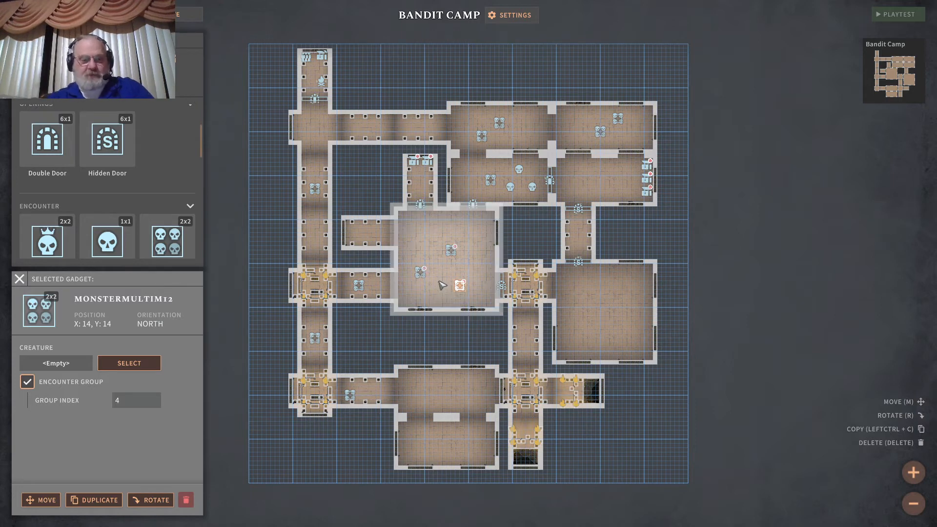
# Move the westernmost multi-monster gadget in the central room to X 18, Y 18 near the north-east corner
pyautogui.click(420, 272)
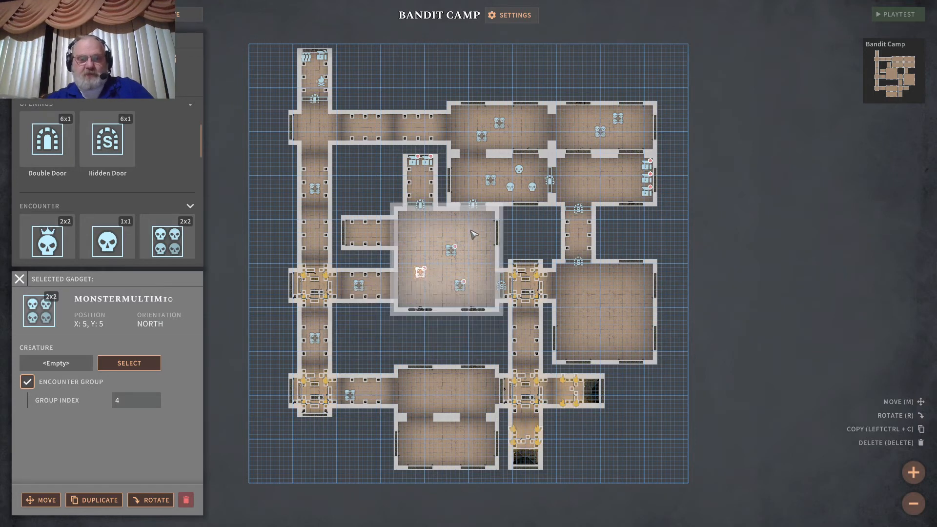
pyautogui.click(41, 500)
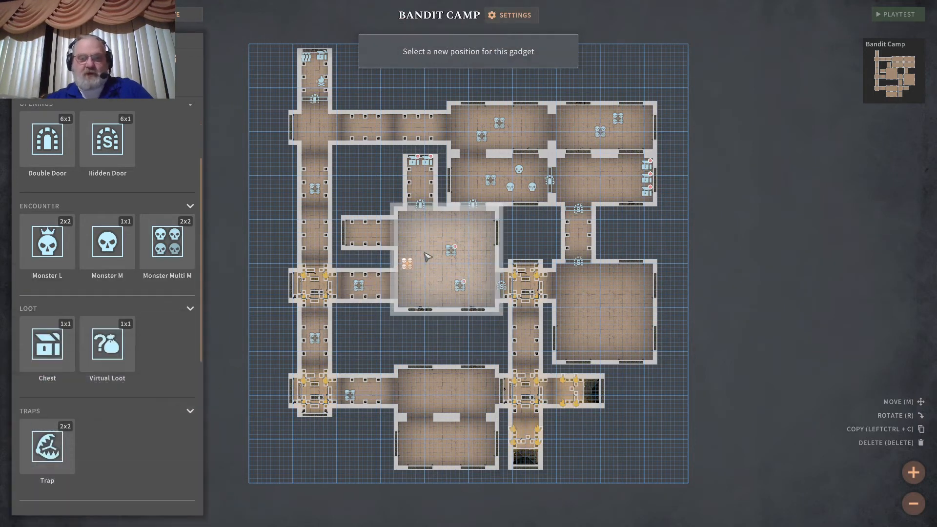
pyautogui.click(480, 228)
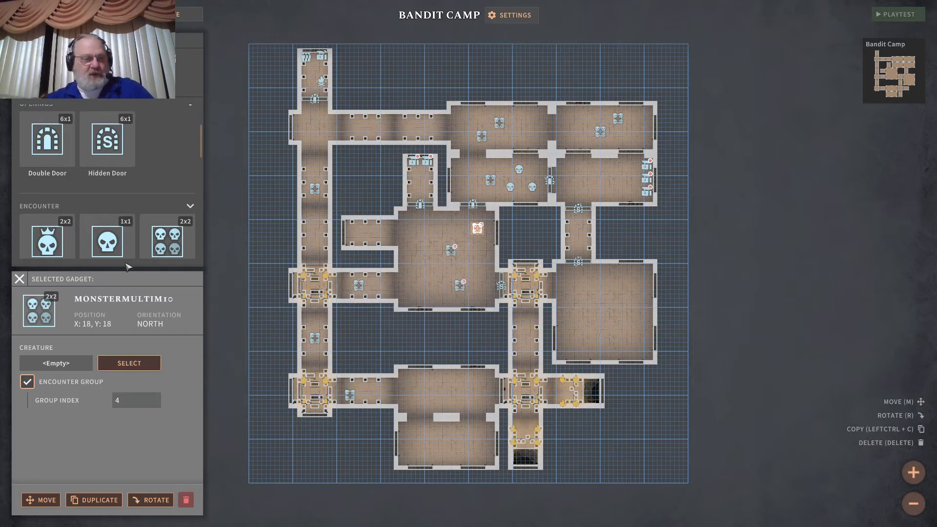
# Place a single monster gadget at X 4, Y 4 in the central room and duplicate it at X 9, Y 9
pyautogui.click(168, 239)
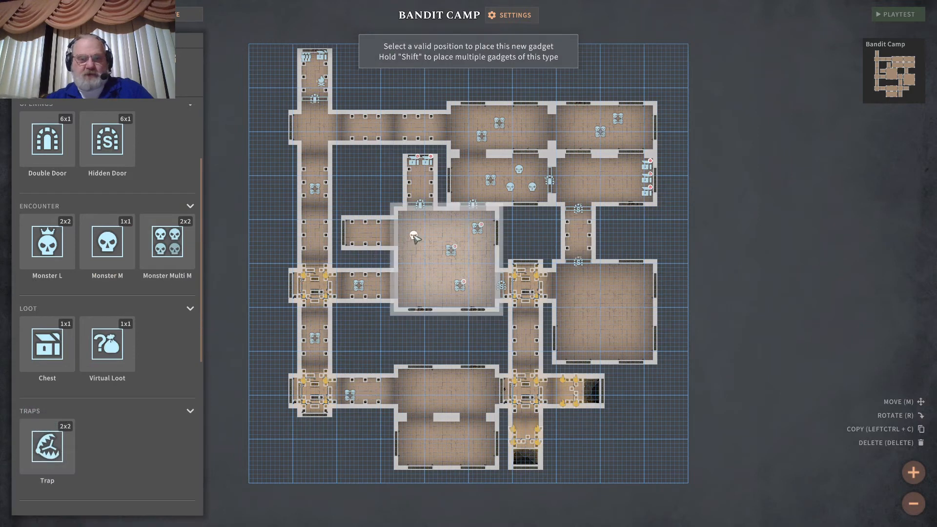
pyautogui.click(414, 237)
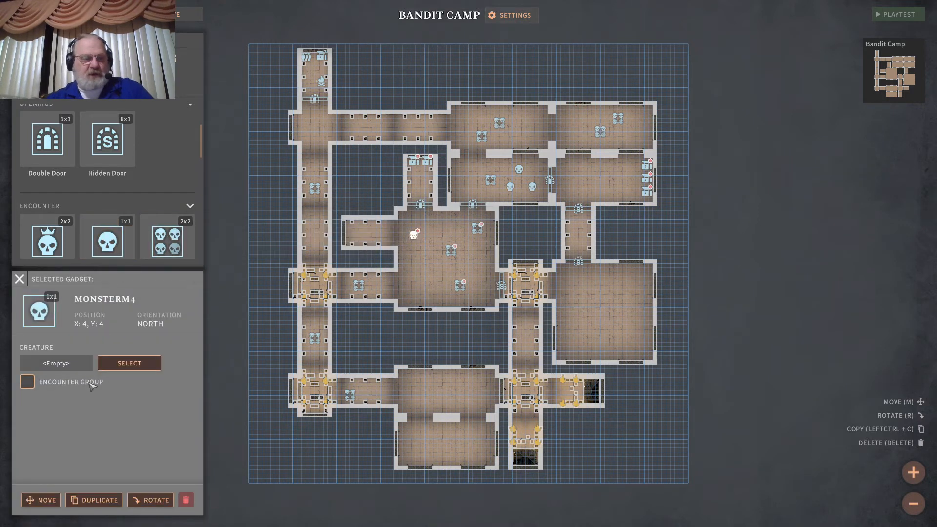
pyautogui.click(94, 500)
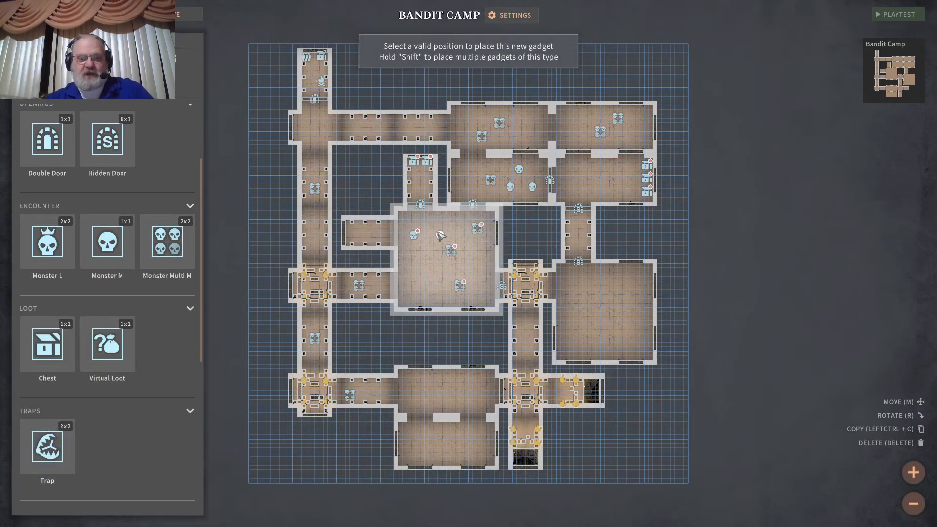
pyautogui.click(436, 237)
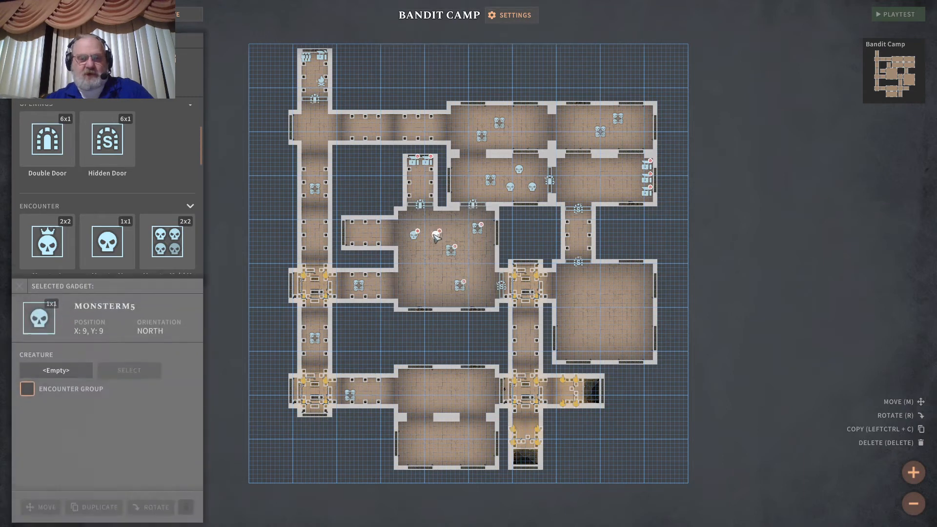
# Enable the encounter group with index 4 on both single monster gadgets in the central room
pyautogui.click(451, 249)
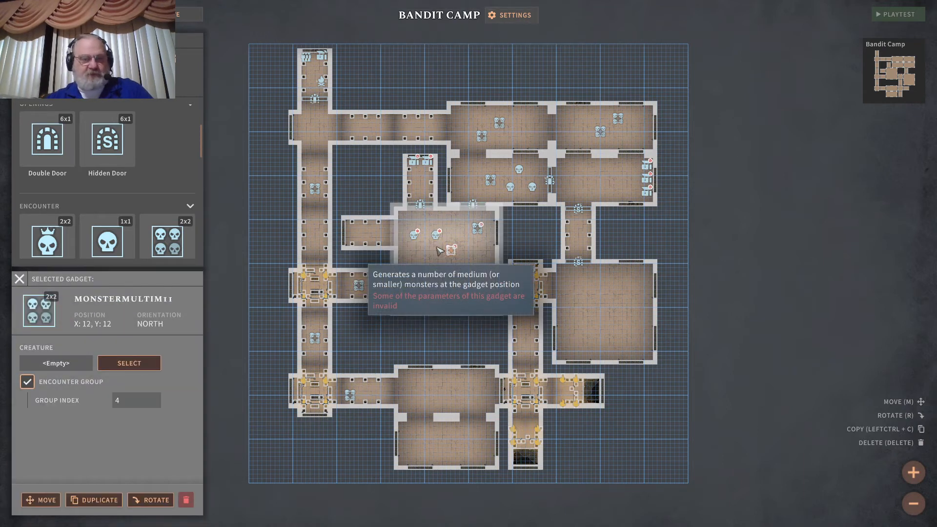
pyautogui.click(417, 236)
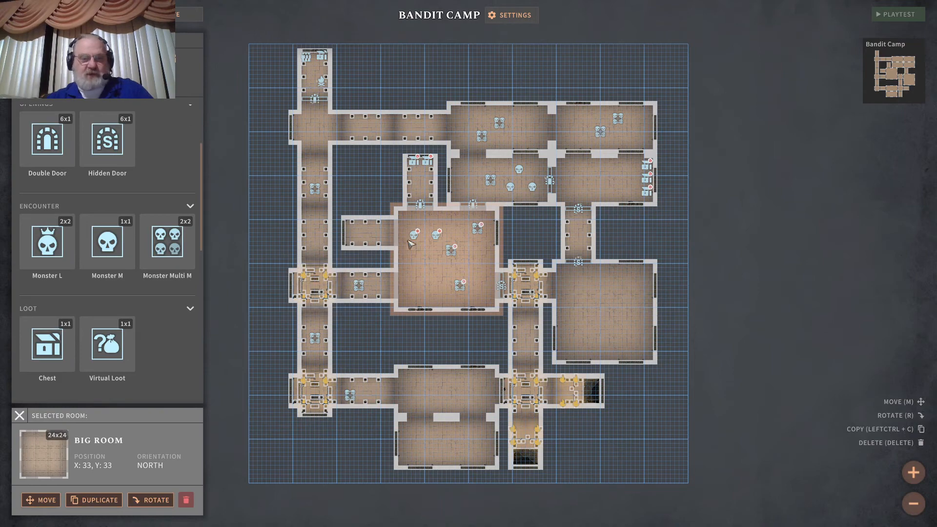
pyautogui.scroll(1, 412, 244)
pyautogui.click(391, 224)
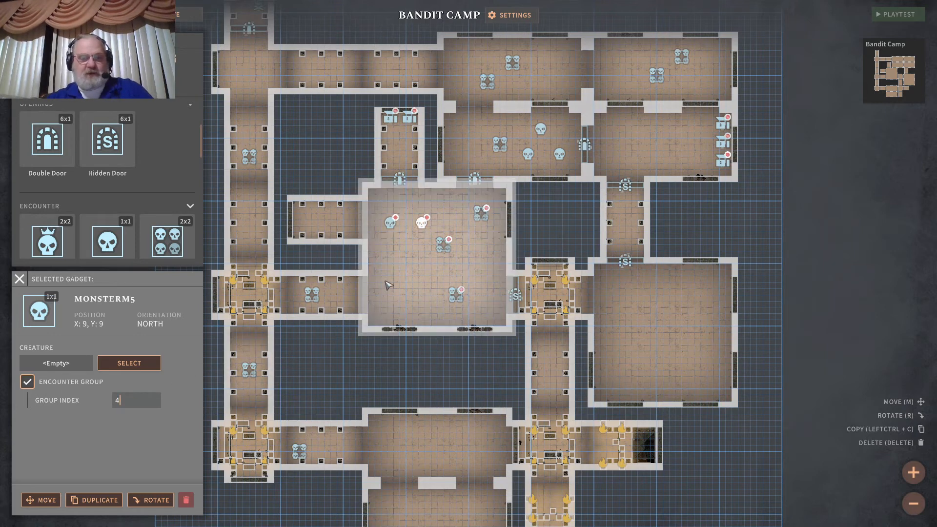
pyautogui.click(416, 274)
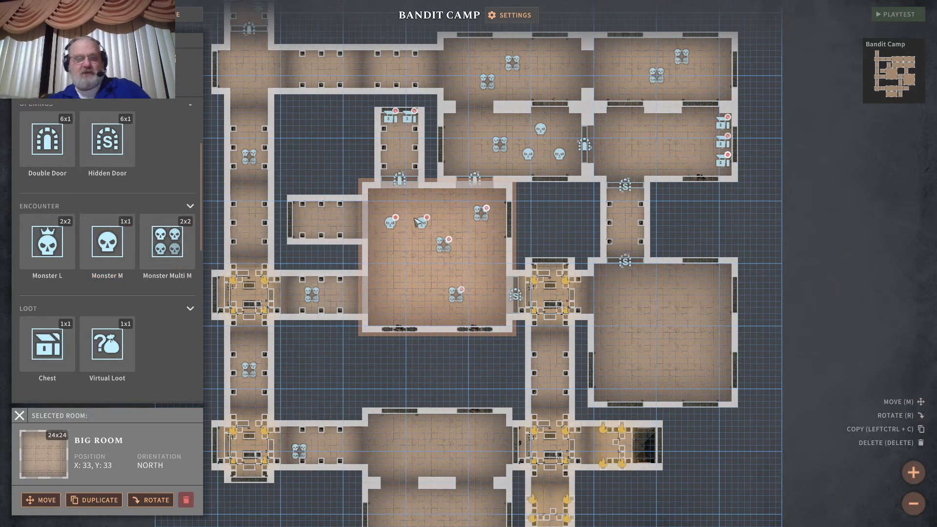
# Assign the Bandit creature to the central room's multi-monster gadgets at X 12, Y 12 and X 14, Y 14
pyautogui.click(445, 244)
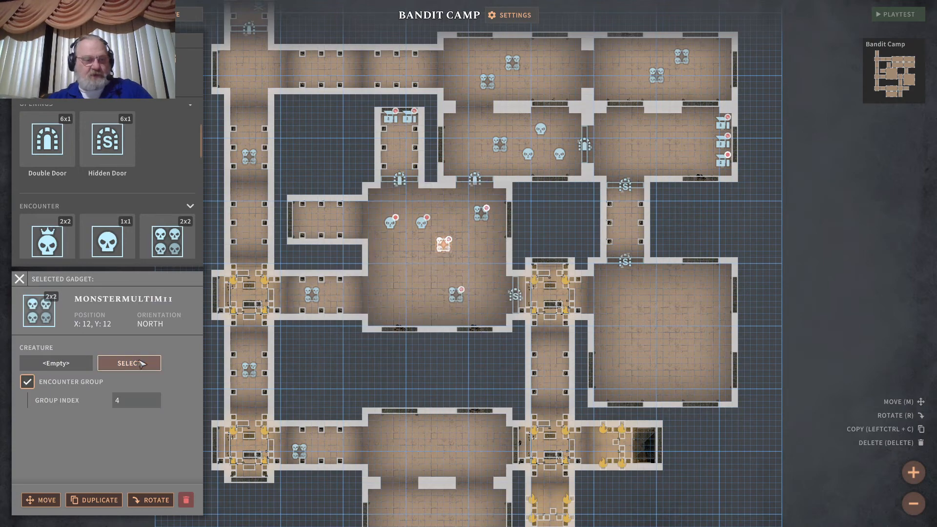
pyautogui.click(142, 364)
pyautogui.click(424, 200)
pyautogui.click(315, 436)
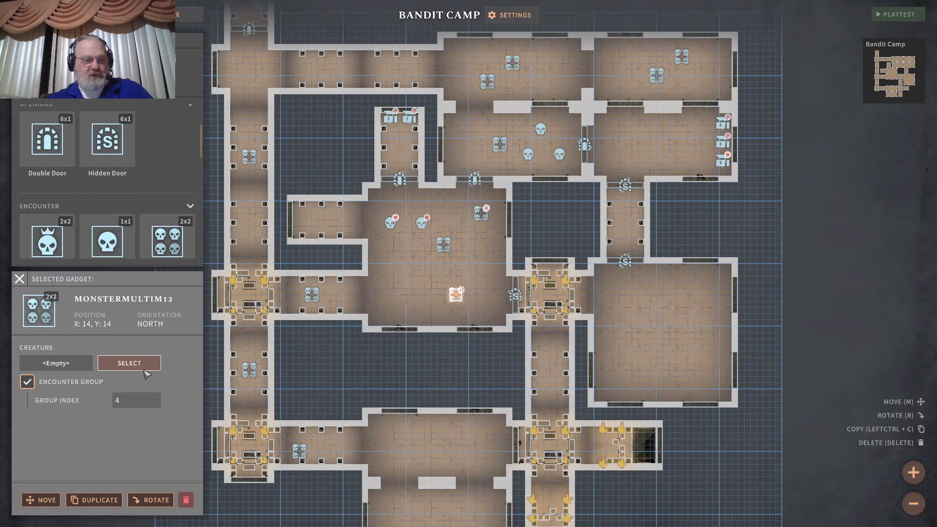
pyautogui.click(129, 363)
pyautogui.click(425, 191)
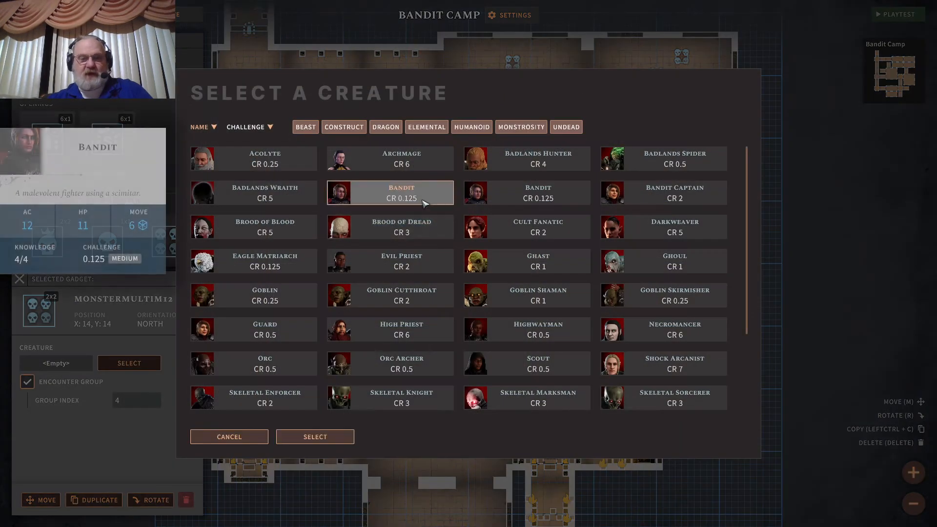
pyautogui.click(333, 436)
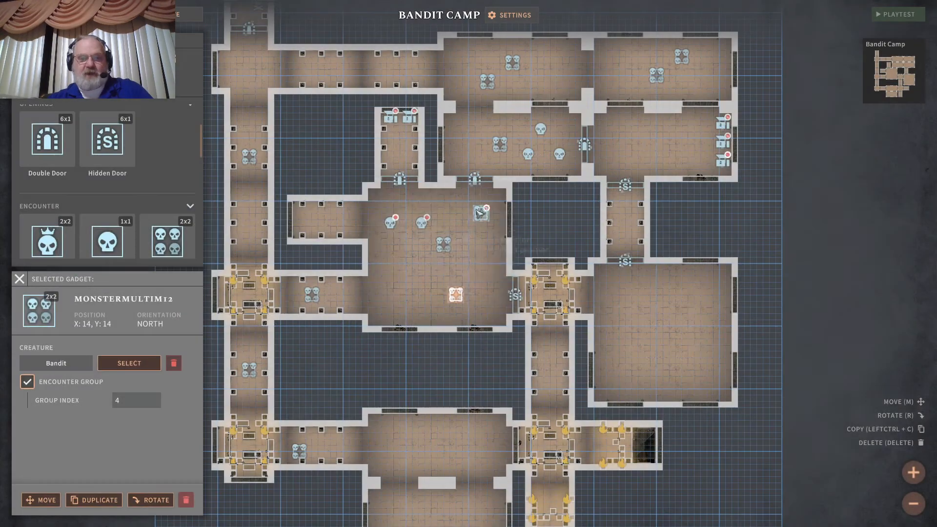
# Assign the Bandit creature to the multi-monster gadget at X 18, Y 18 near the central room's north-east corner
pyautogui.click(481, 213)
pyautogui.click(128, 363)
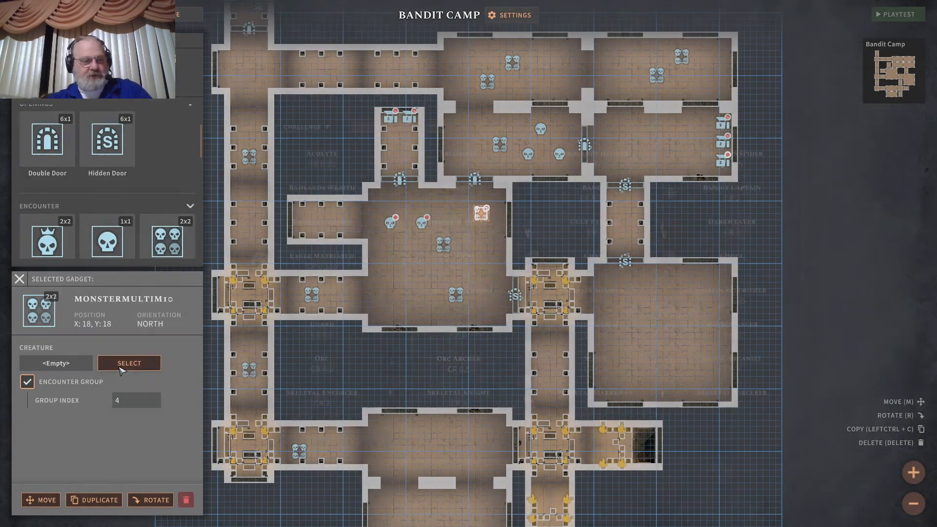
pyautogui.click(417, 198)
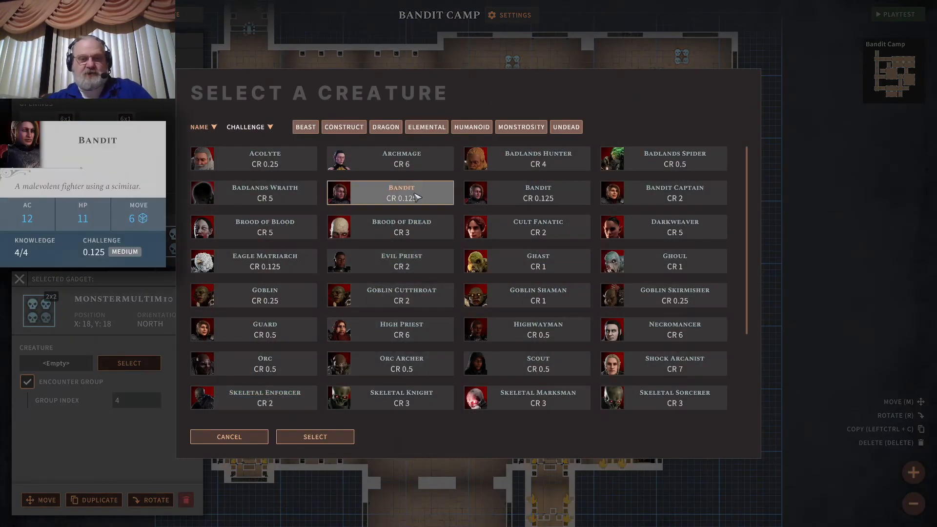
pyautogui.click(315, 436)
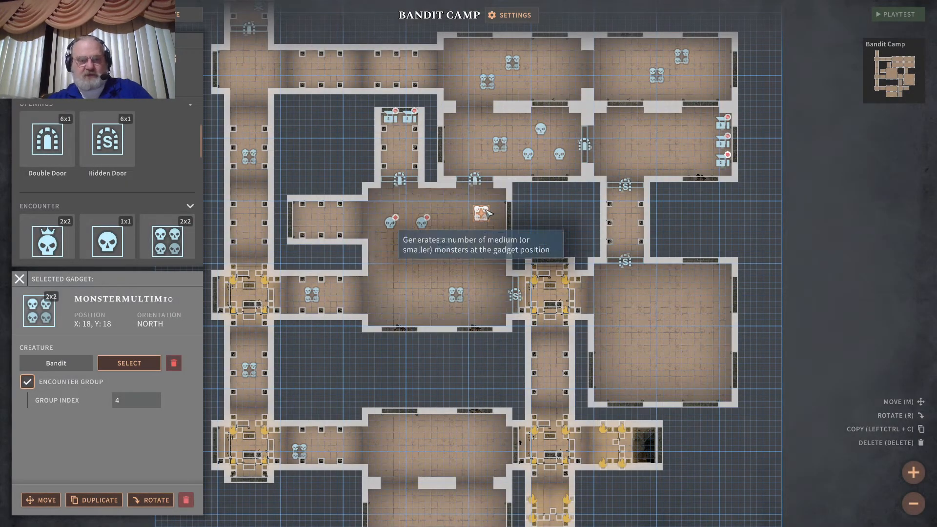
# Assign the Highwayman creature to the single monster gadget at X 9, Y 9 in the central room
pyautogui.click(423, 224)
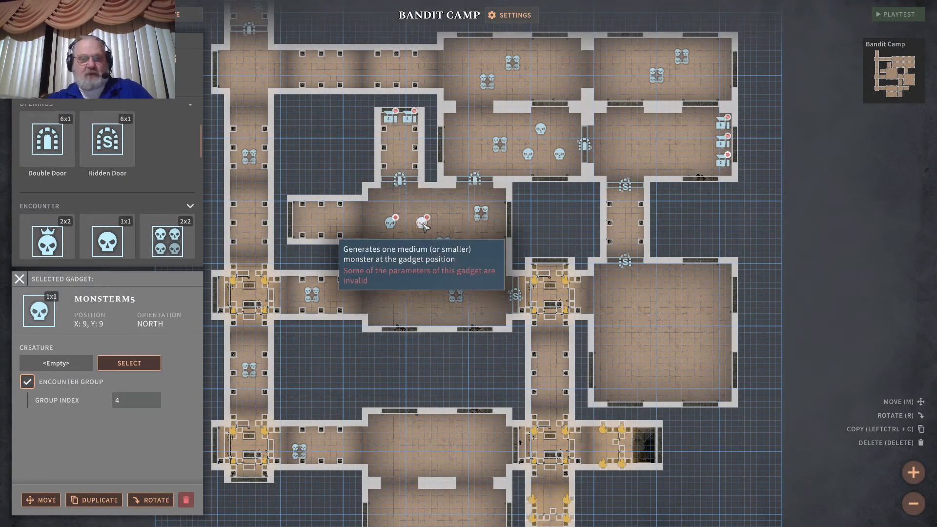
pyautogui.click(131, 366)
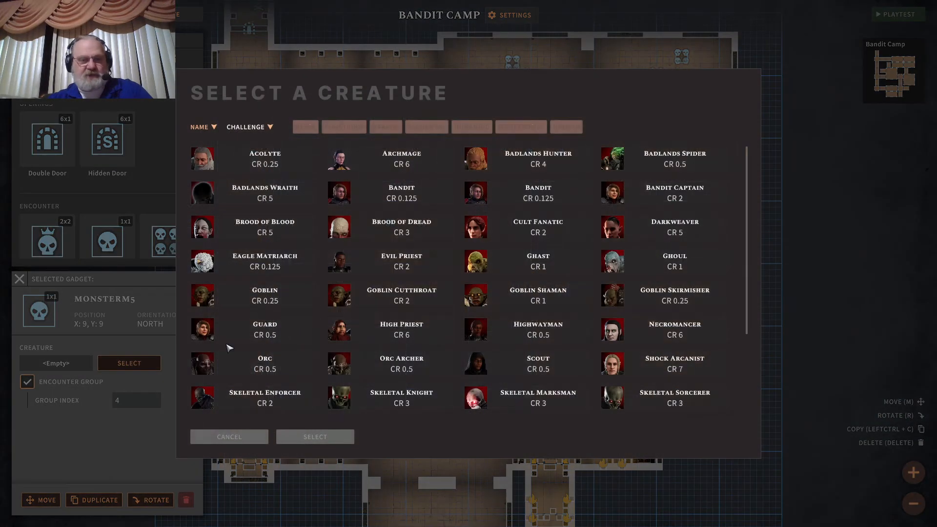
pyautogui.moveTo(536, 230)
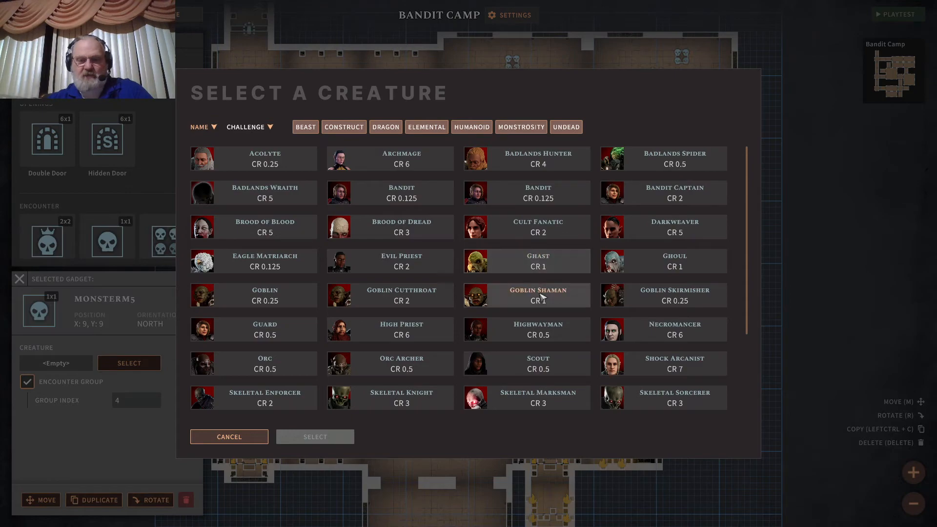
pyautogui.click(537, 329)
pyautogui.click(344, 438)
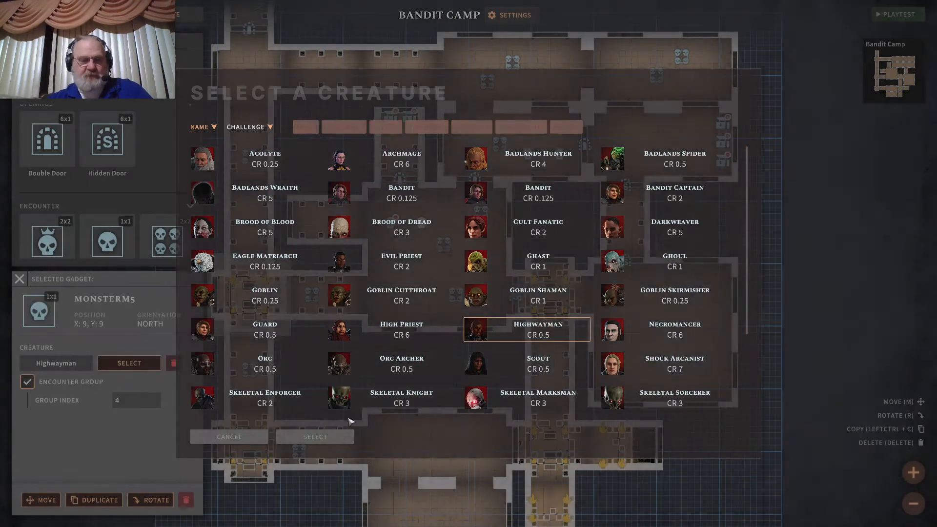
# Assign the Highwayman creature to the single monster gadget at X 4, Y 4 in the central room
pyautogui.click(386, 229)
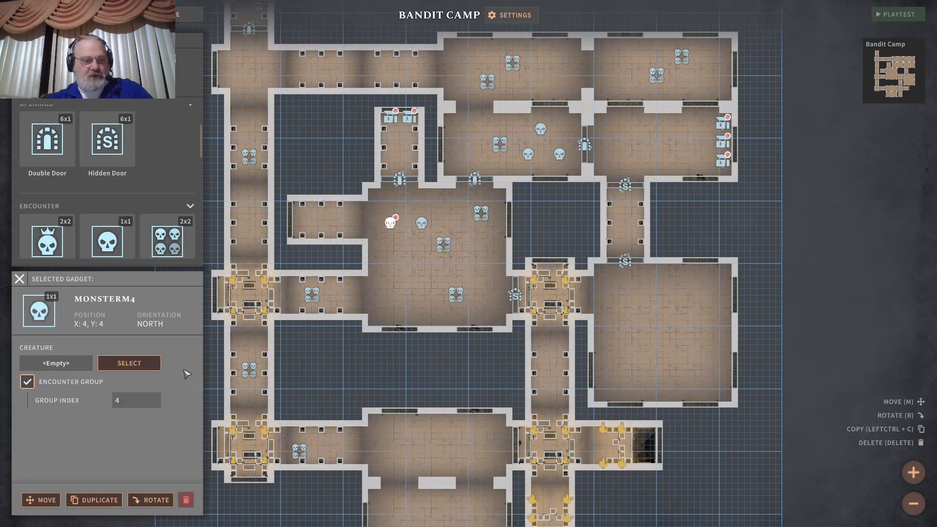
pyautogui.click(133, 365)
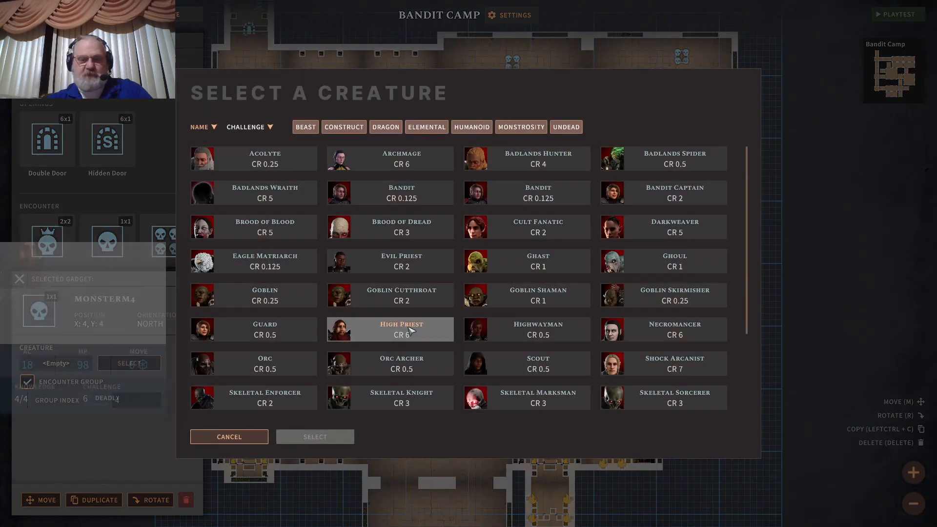
pyautogui.moveTo(510, 358)
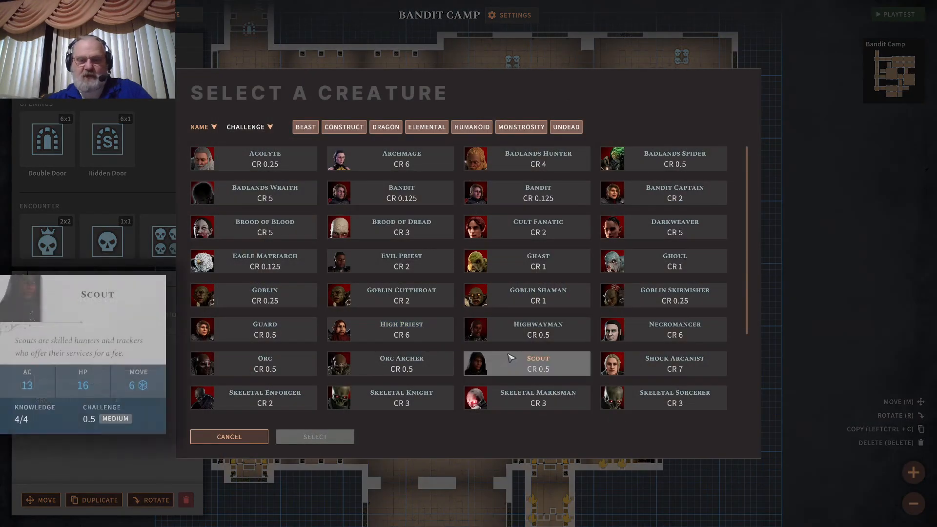
pyautogui.click(535, 337)
pyautogui.click(307, 436)
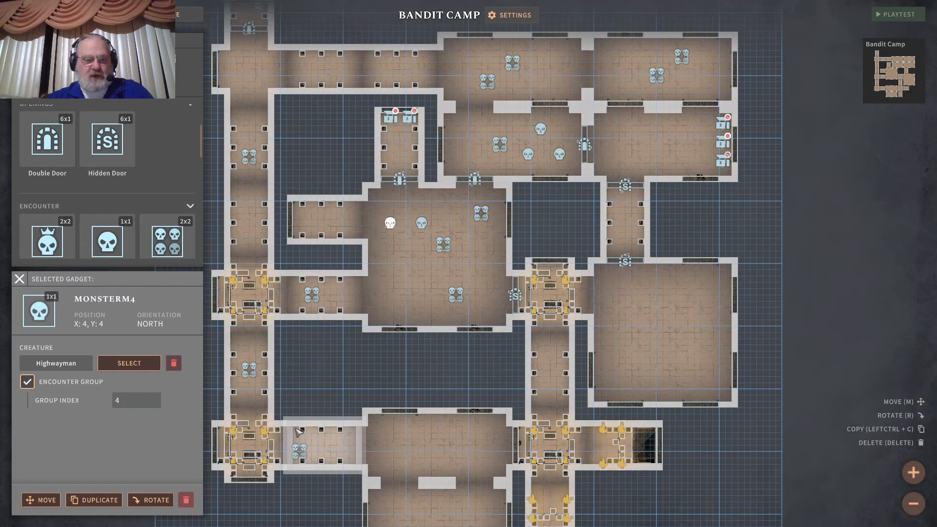
# Place a single monster gadget at X 7, Y 7 in the southern room's north half, with encounter group 5 and the Highwayman creature
pyautogui.scroll(-2, 472, 411)
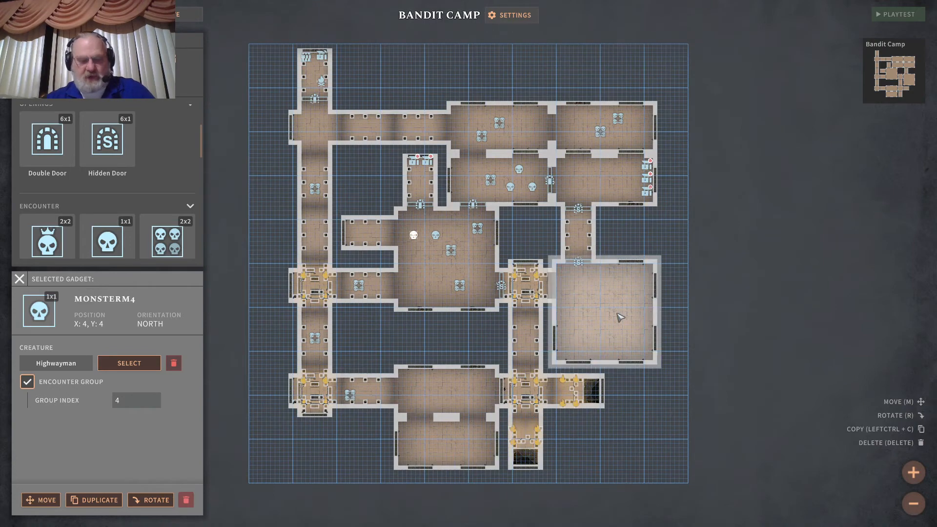
pyautogui.press('s')
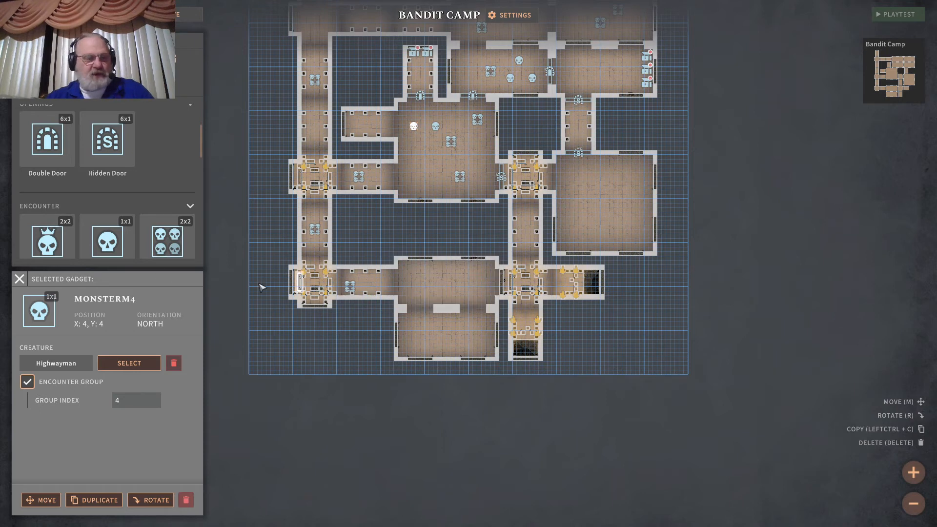
pyautogui.hotkey('ctrl', 'c')
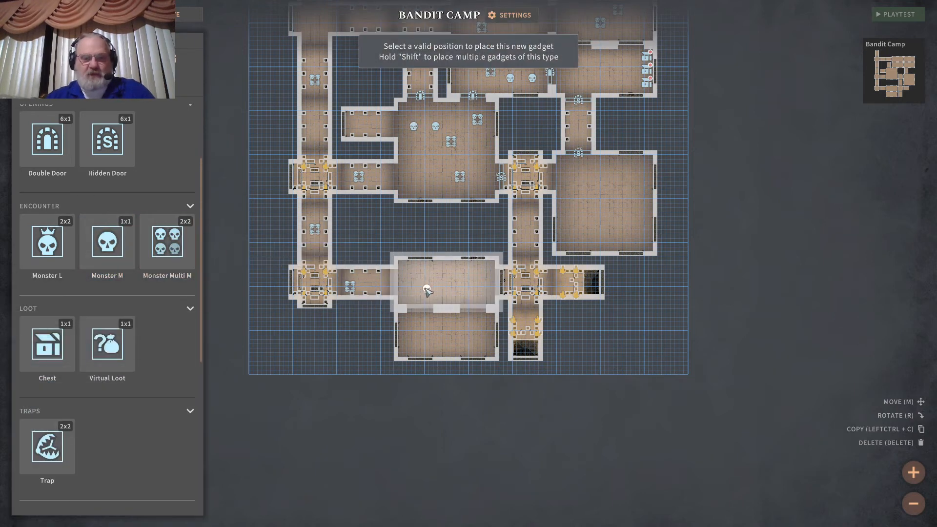
pyautogui.click(427, 290)
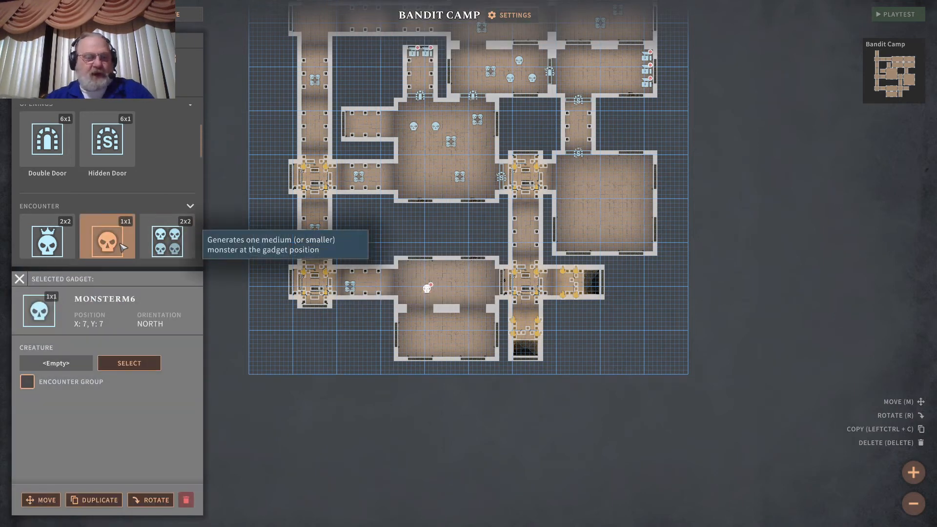
pyautogui.click(130, 363)
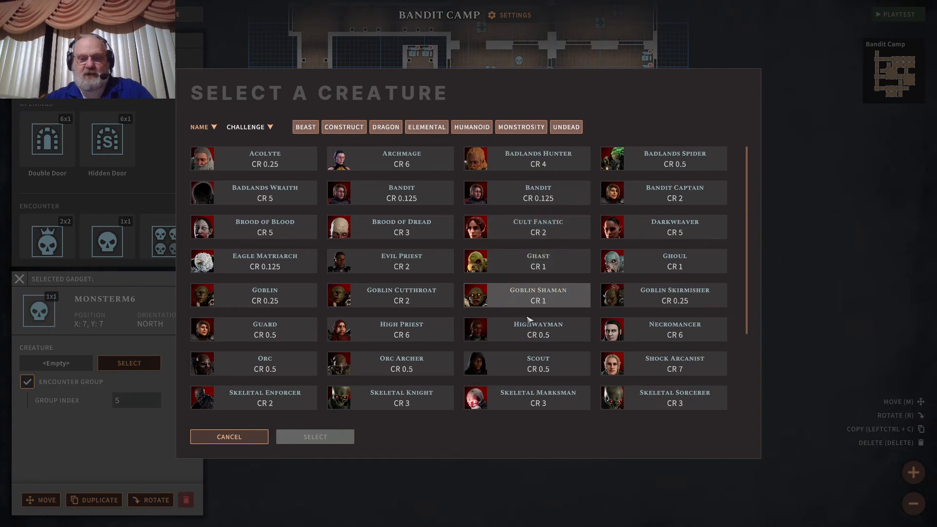
pyautogui.click(528, 326)
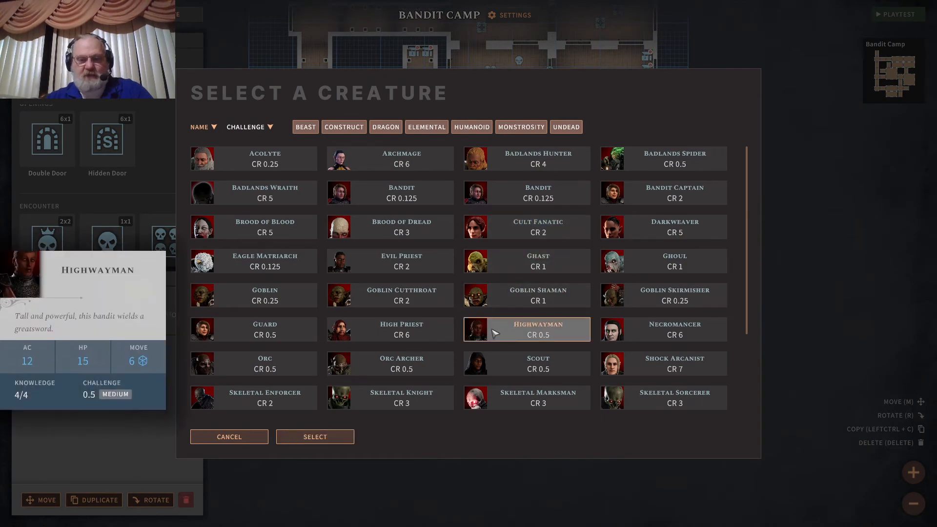
pyautogui.click(326, 437)
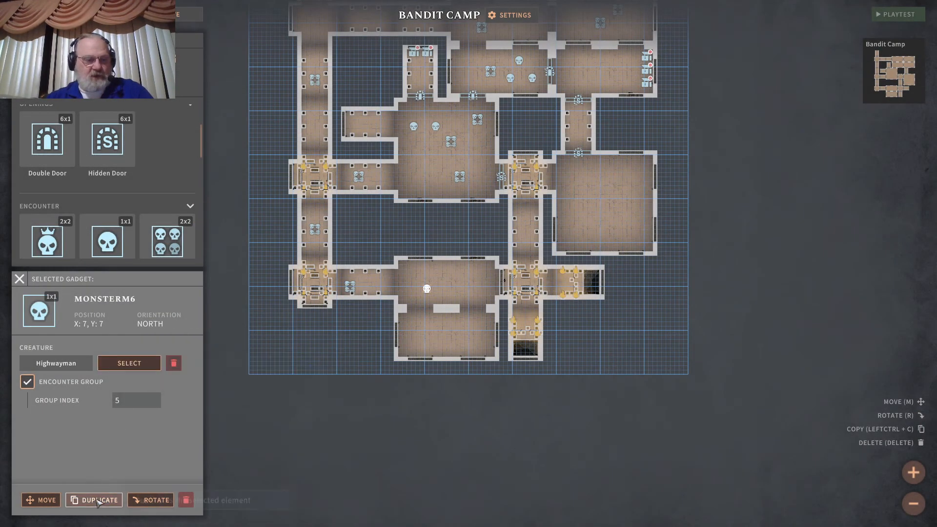
# Duplicate the group 5 Highwayman gadget four times around it in the southern room, at X 9, X 11 and twice at X 12
pyautogui.click(97, 501)
pyautogui.click(436, 277)
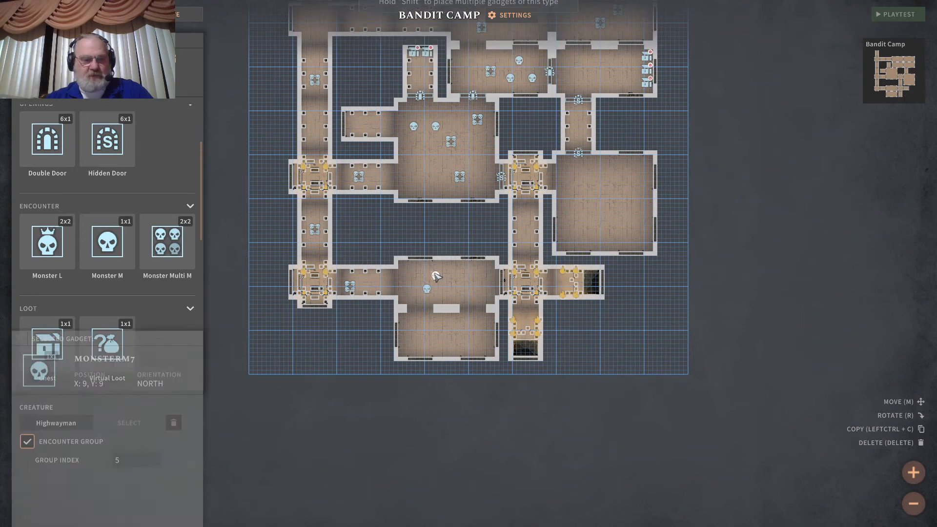
pyautogui.click(100, 498)
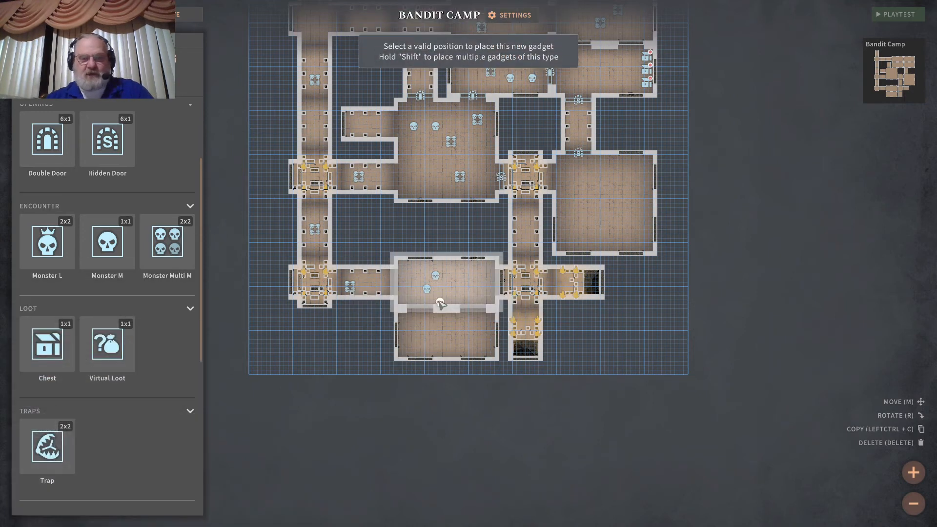
pyautogui.click(444, 293)
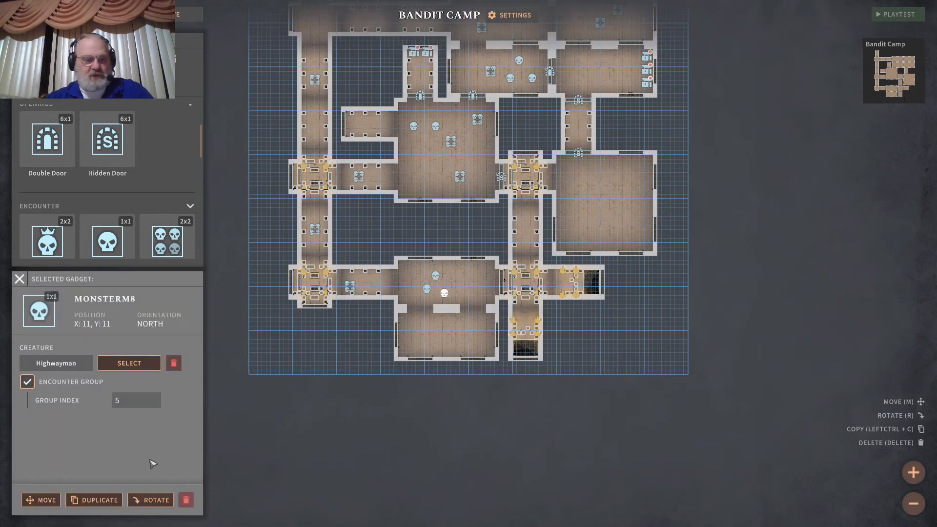
pyautogui.click(100, 498)
pyautogui.click(449, 281)
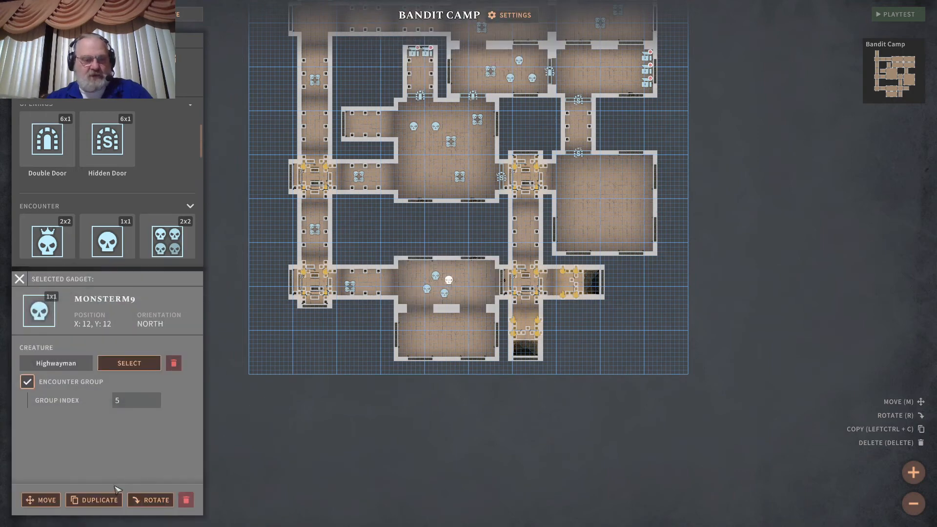
pyautogui.click(100, 499)
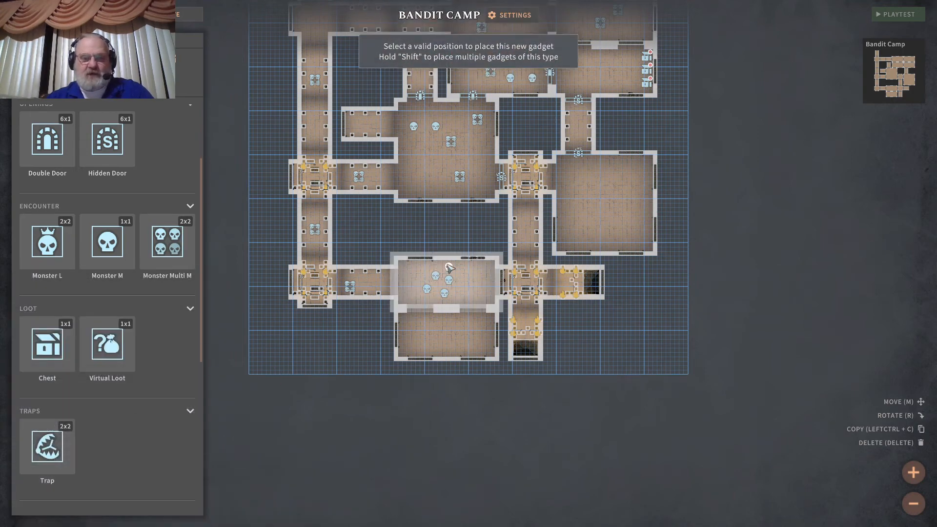
pyautogui.click(449, 267)
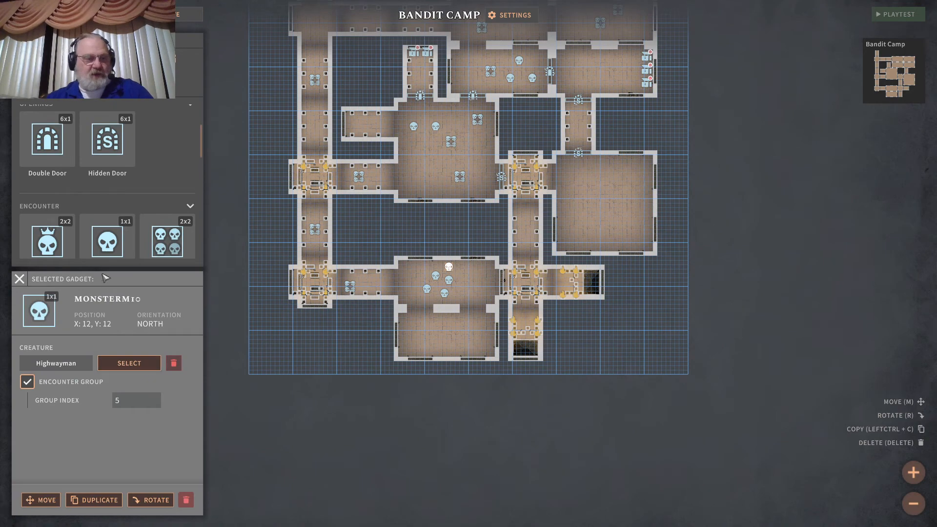
# Place a single monster gadget at X 17, Y 17 in the southern room's north half and assign it the Bandit Captain creature
pyautogui.click(107, 242)
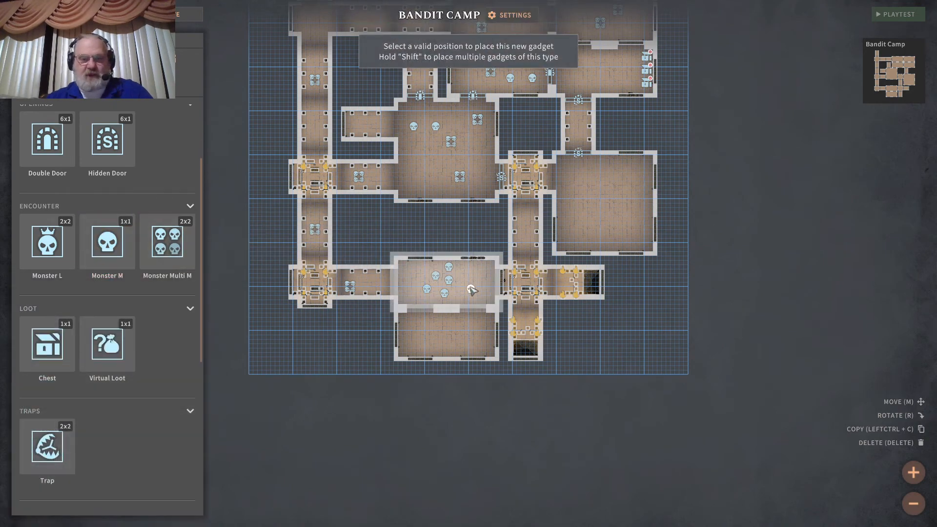
pyautogui.click(471, 289)
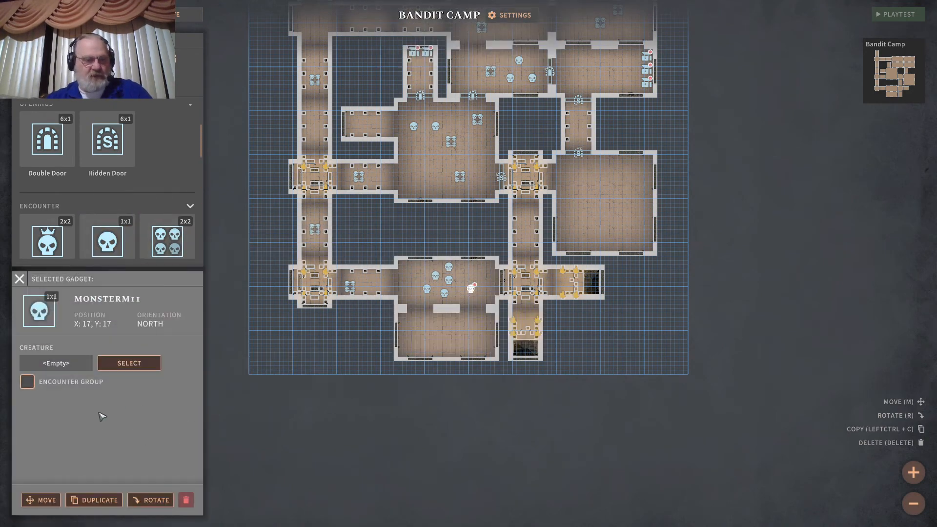
pyautogui.click(129, 363)
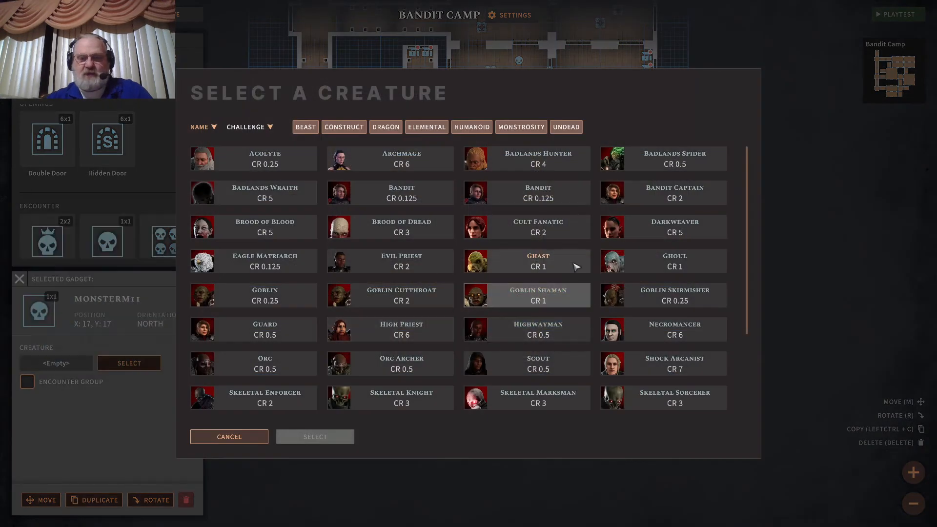
pyautogui.click(673, 193)
pyautogui.click(333, 436)
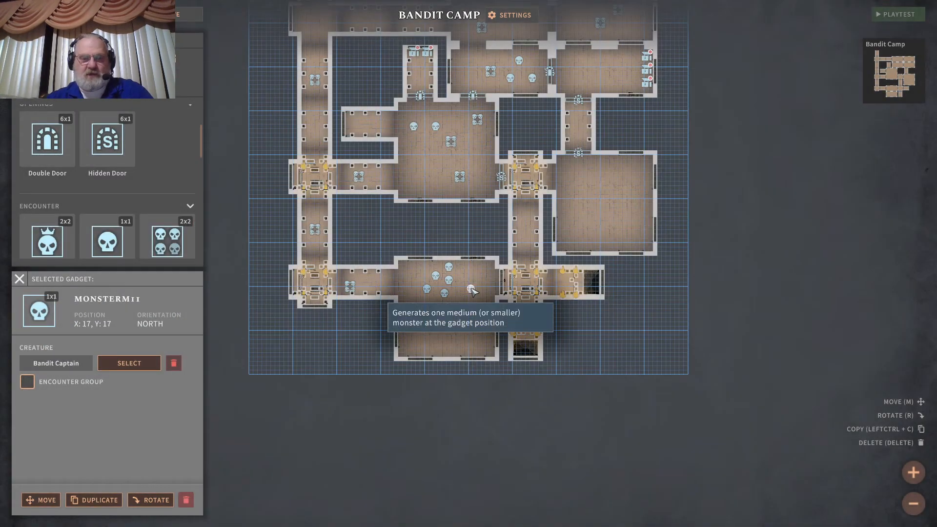
# Check the encounter group of the Highwayman gadget at X 9, Y 9, and put the southern room's Bandit Captain in encounter group 5
pyautogui.click(439, 279)
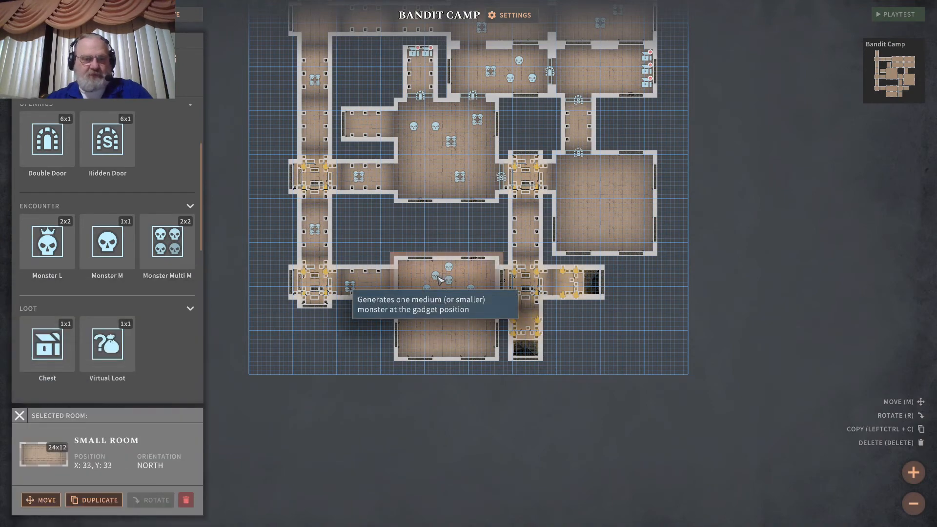
pyautogui.scroll(1, 439, 279)
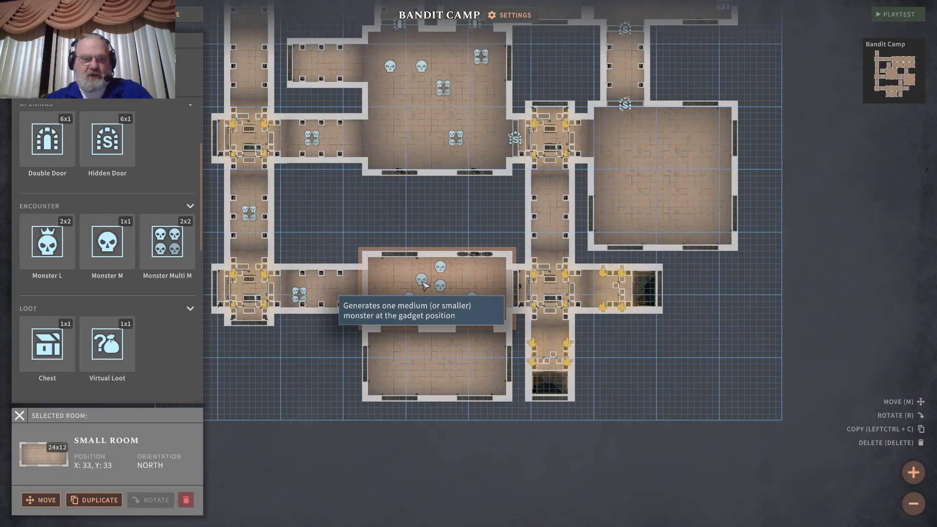
pyautogui.click(422, 283)
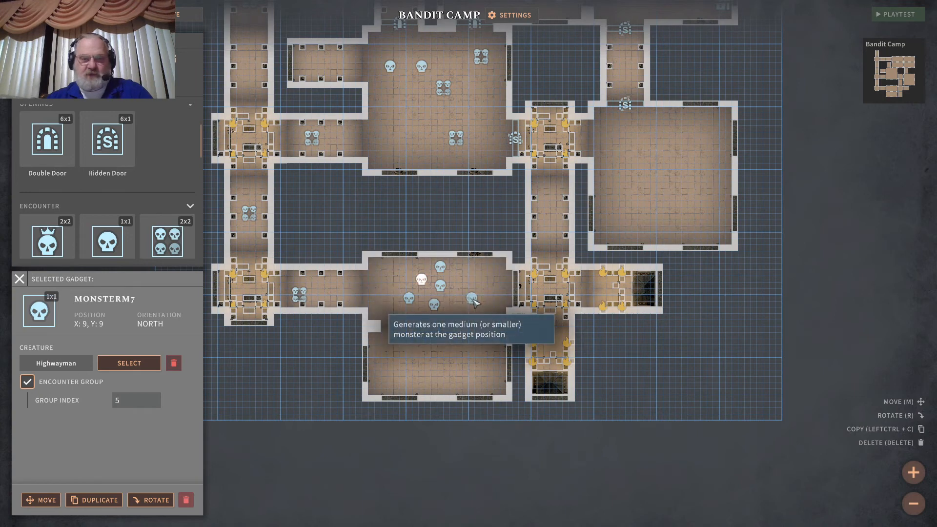
pyautogui.click(472, 299)
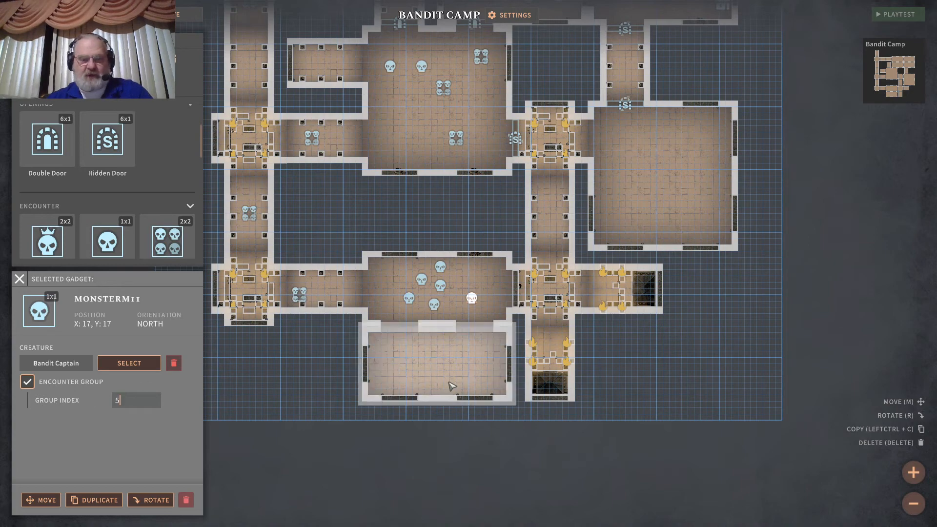
pyautogui.scroll(-1, 457, 380)
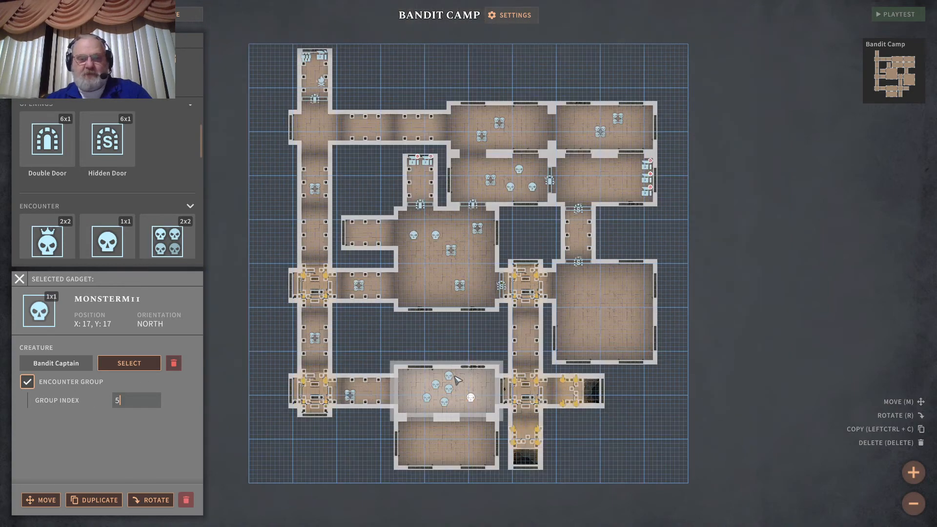
# Place a single monster gadget at X 14, Y 14 in the large eastern room, with the Warlord creature and encounter group 6
pyautogui.click(444, 443)
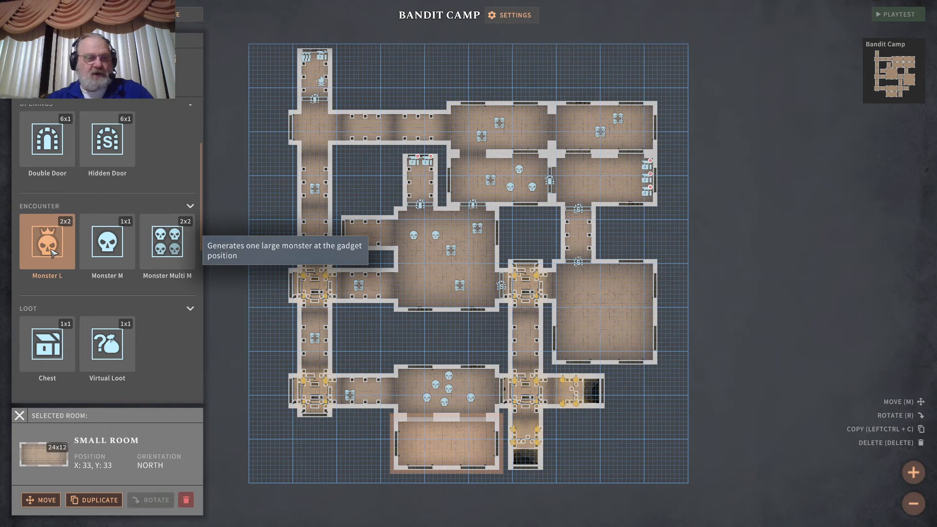
pyautogui.click(108, 249)
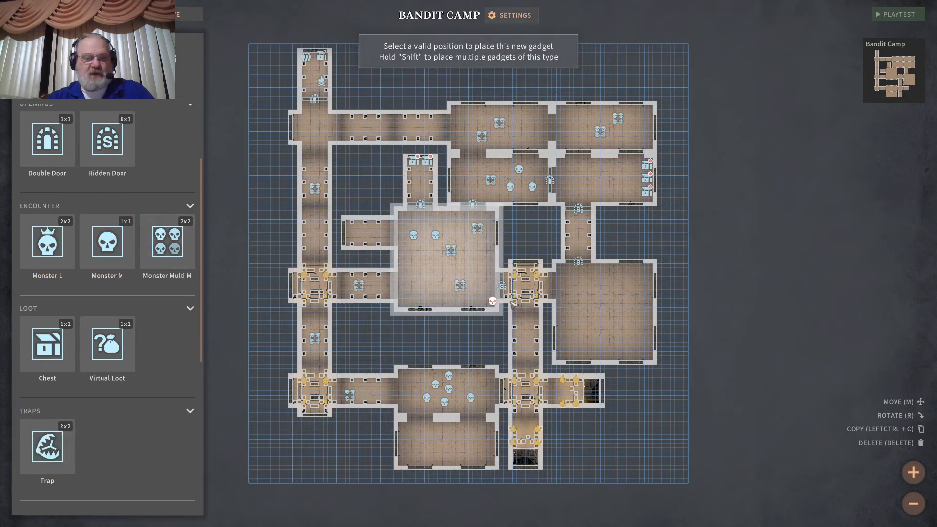
pyautogui.click(617, 306)
pyautogui.click(129, 363)
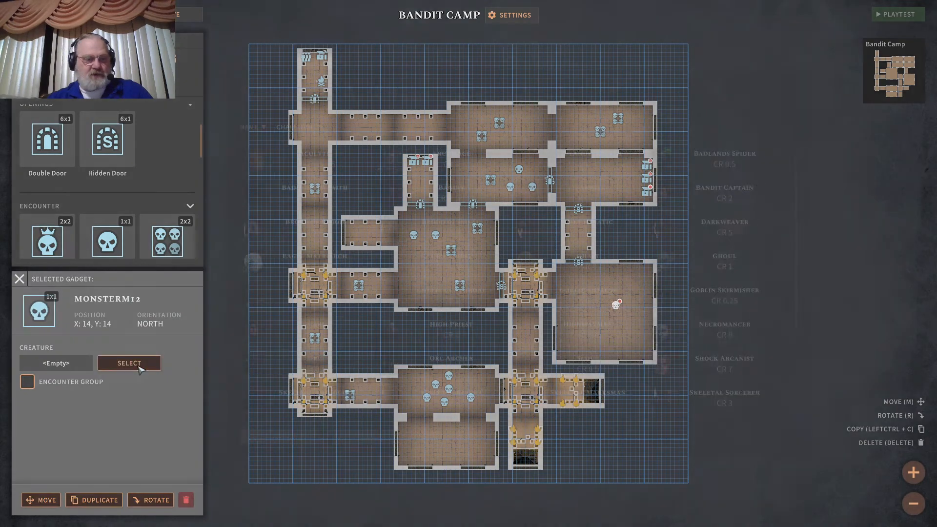
pyautogui.scroll(-4, 467, 299)
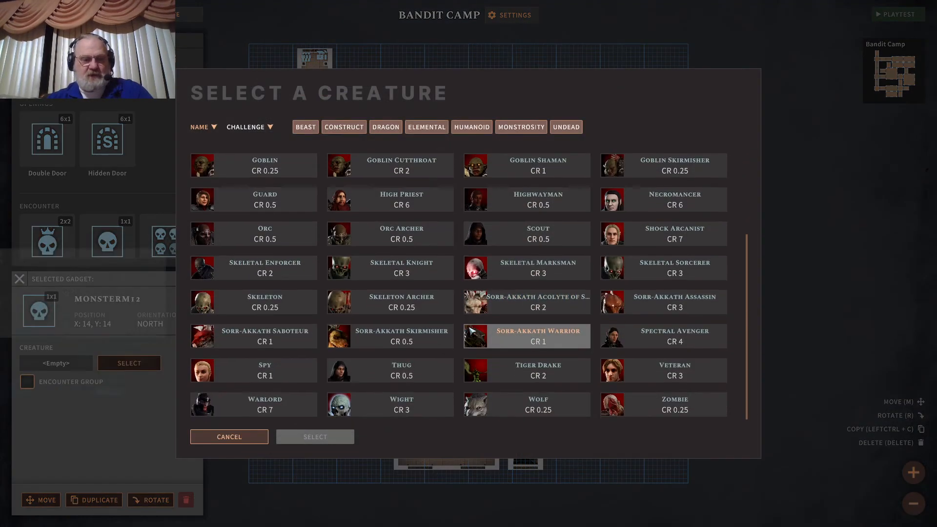
pyautogui.moveTo(337, 409)
pyautogui.click(302, 401)
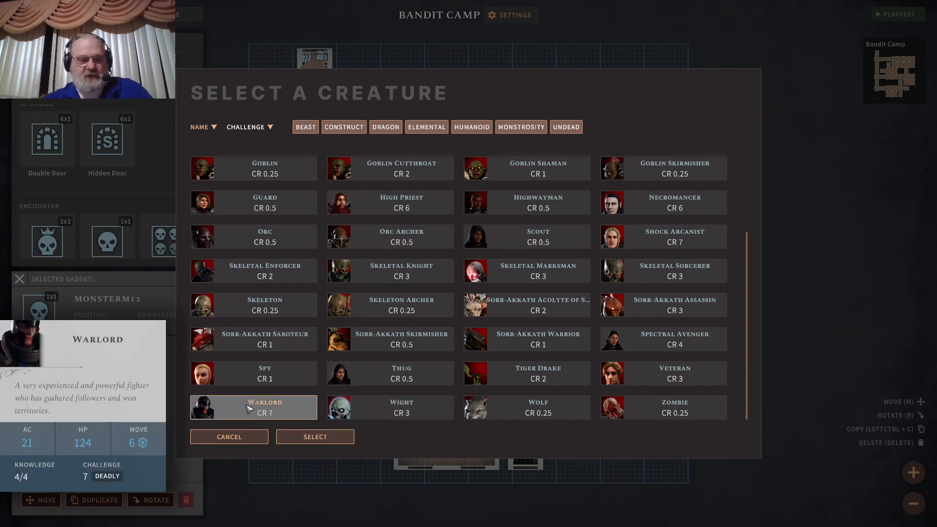
pyautogui.click(331, 437)
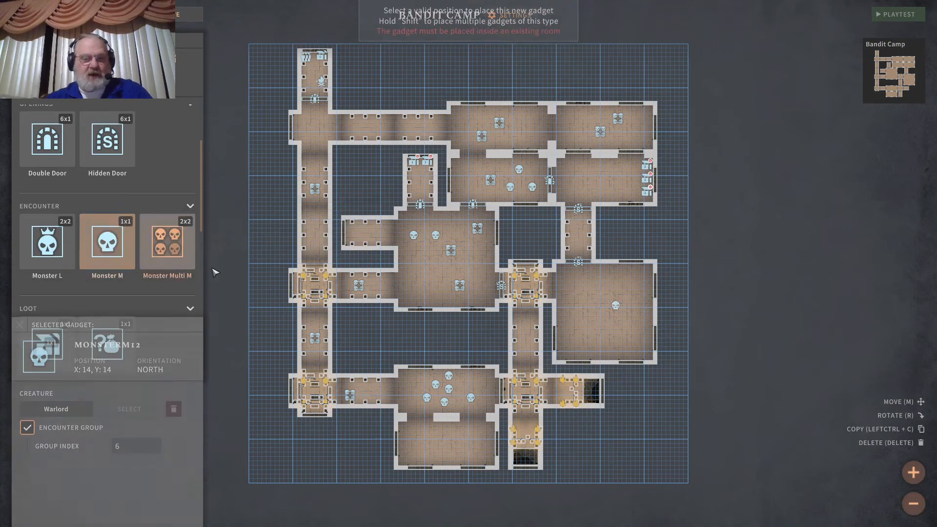
# Place a Bandit Captain gadget in encounter group 6 at X 8, Y 8 in the large eastern room and duplicate it at X 7, Y 7
pyautogui.click(107, 241)
pyautogui.click(590, 296)
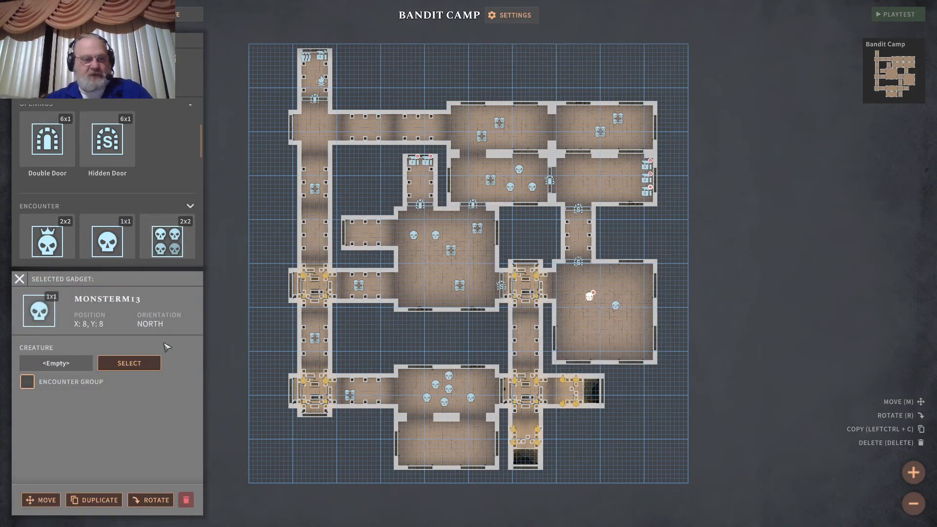
pyautogui.click(128, 362)
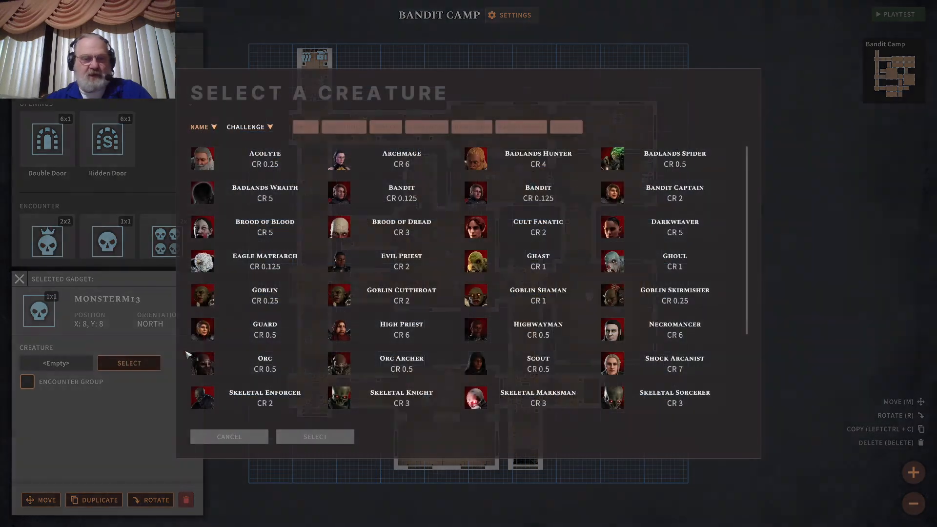
pyautogui.click(657, 193)
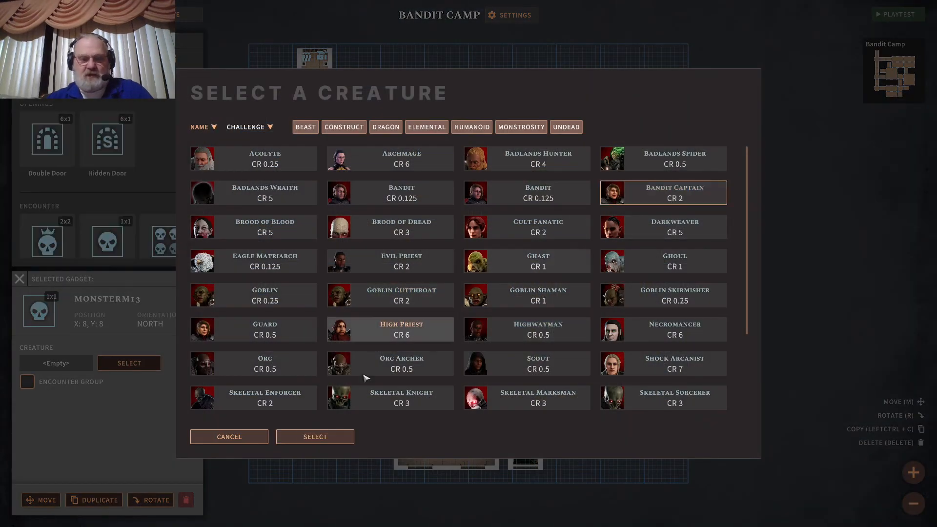
pyautogui.click(283, 434)
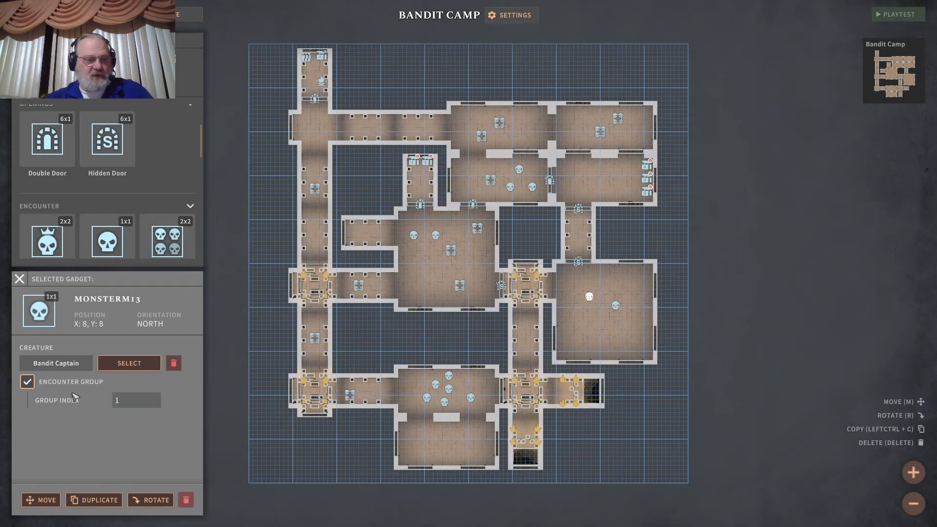
pyautogui.click(118, 401)
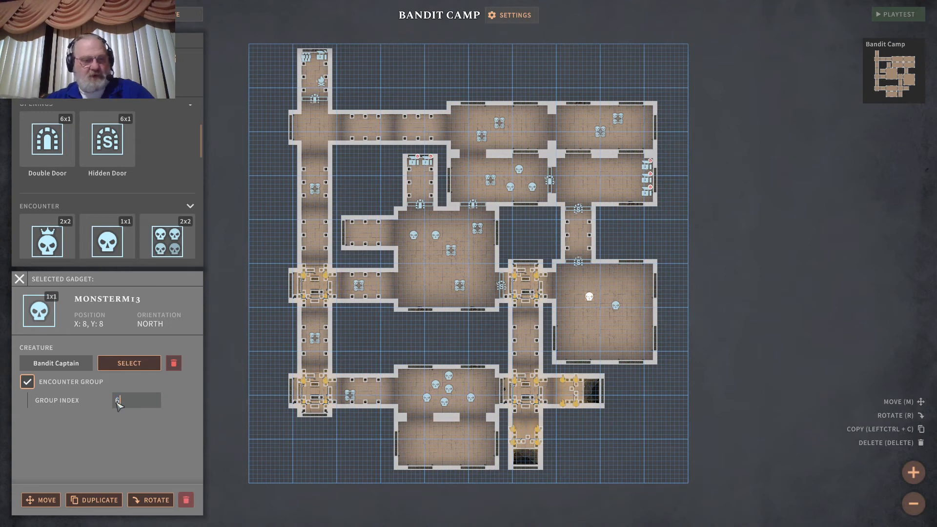
pyautogui.click(96, 500)
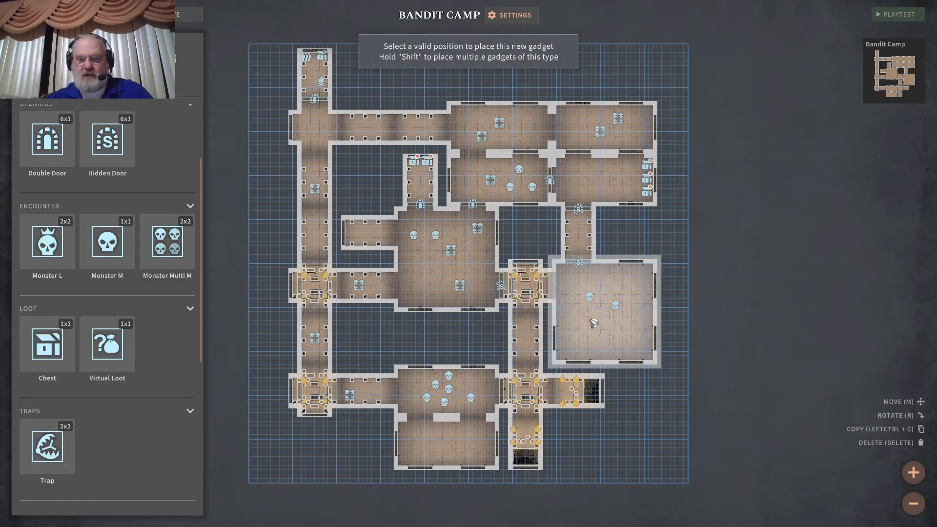
pyautogui.click(585, 315)
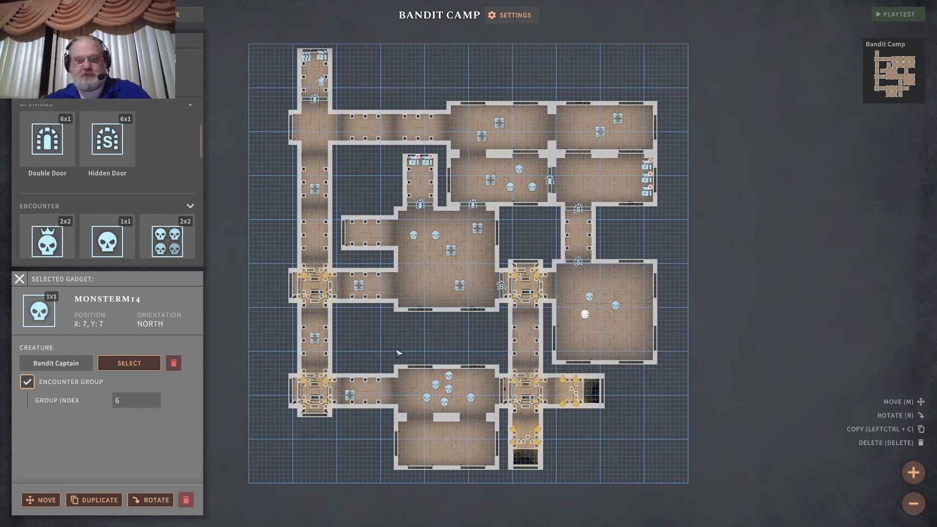
# Place a multi-monster gadget at X 3, Y 3 in the large eastern room, with encounter group 6 and the second listed Bandit creature
pyautogui.click(168, 243)
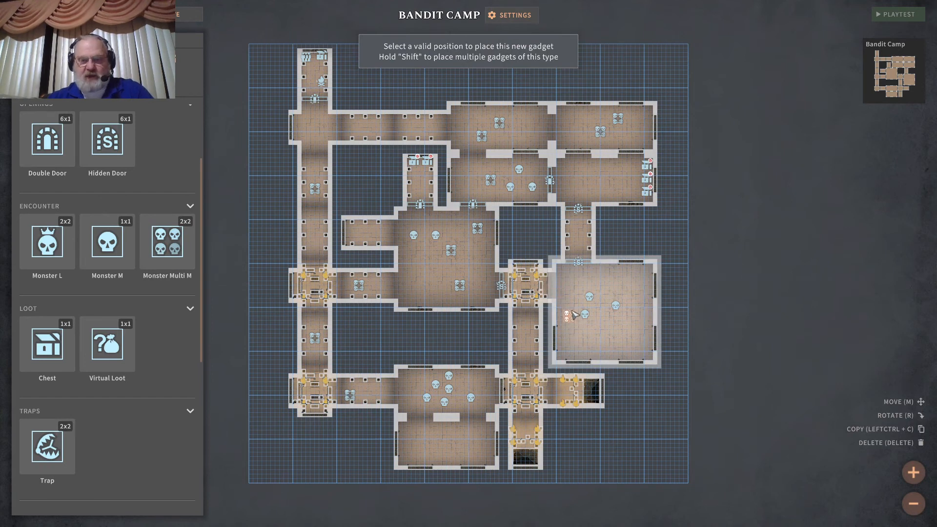
pyautogui.click(573, 313)
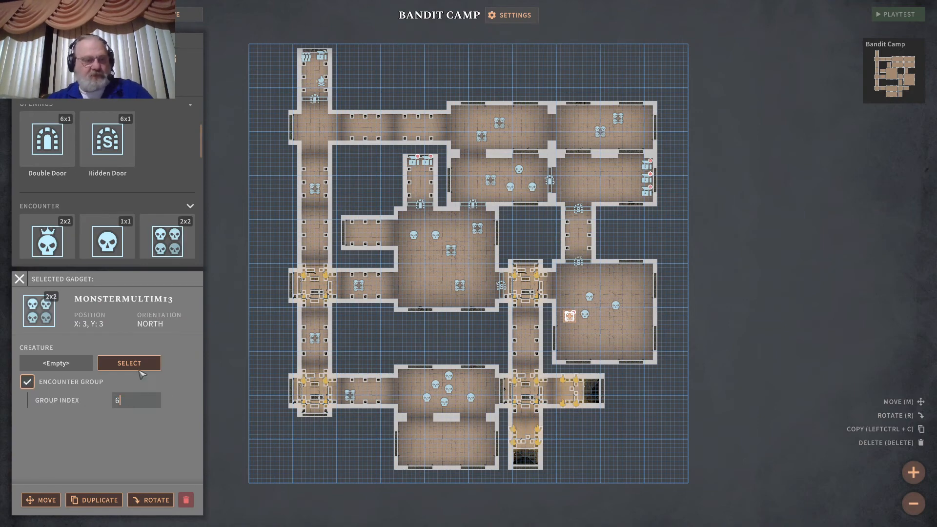
pyautogui.click(133, 363)
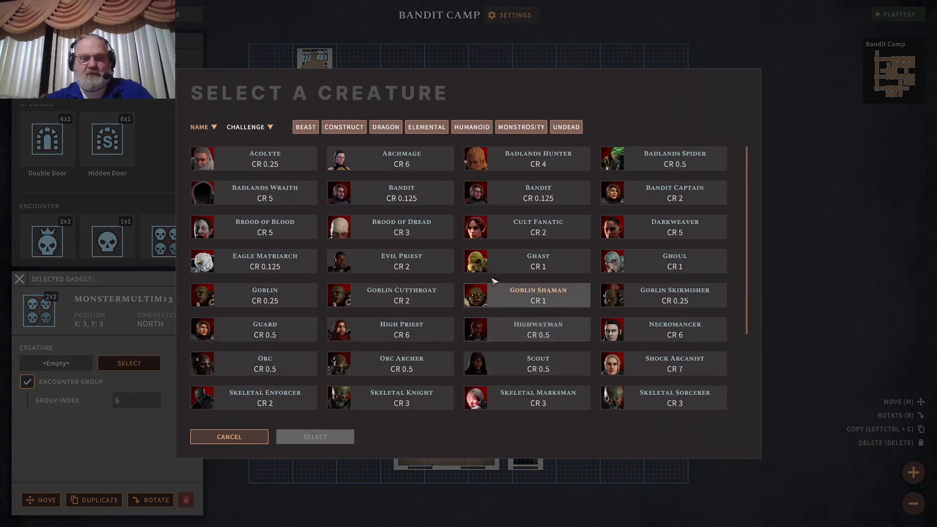
pyautogui.click(539, 199)
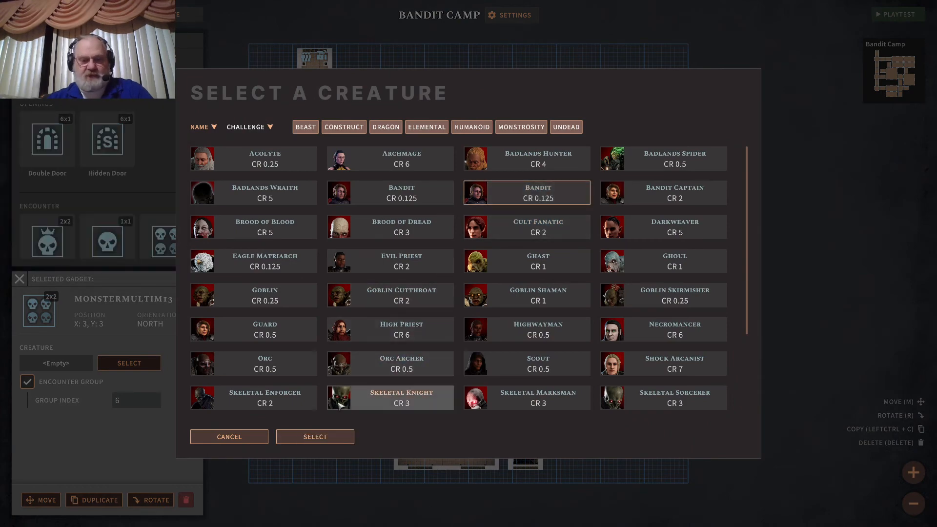
pyautogui.click(315, 437)
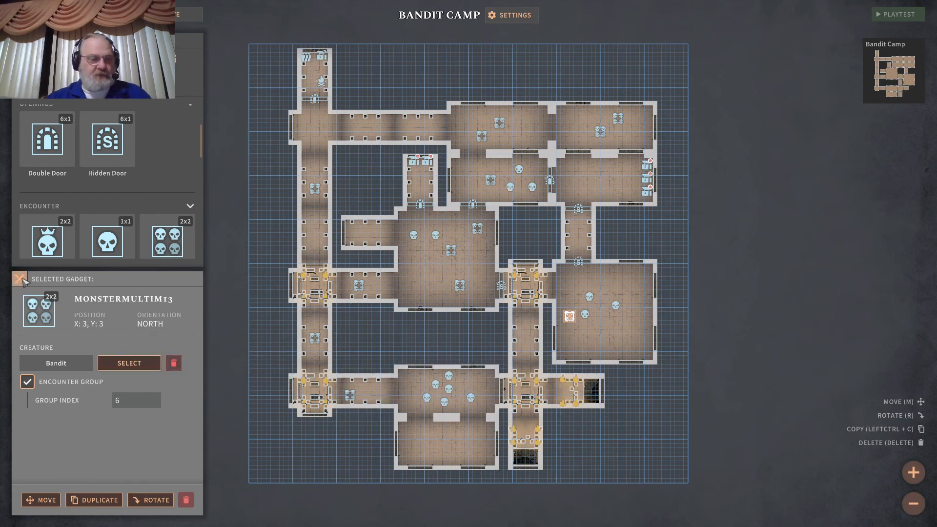
# Place a multi-monster gadget at X 3, Y 3 in the southeastern vertical corridor, with the first listed Bandit creature and encounter group 7
pyautogui.click(168, 241)
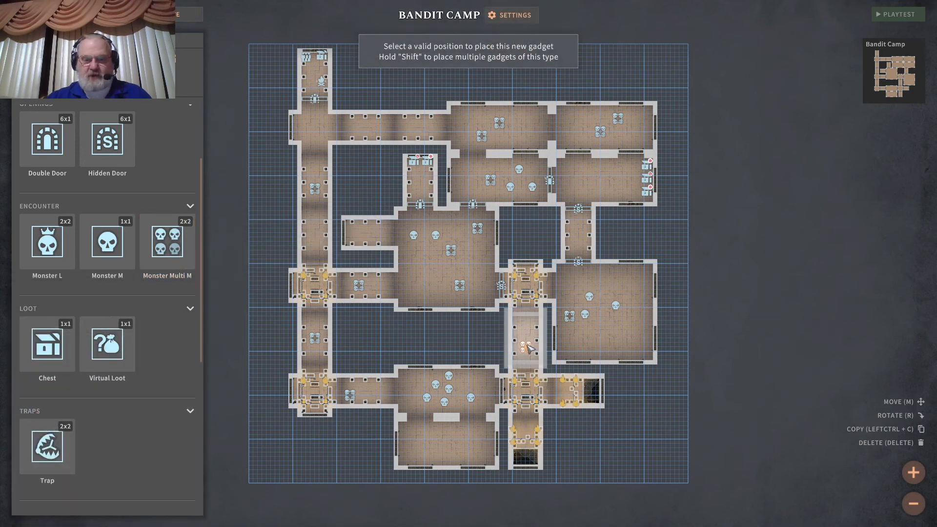
pyautogui.click(529, 349)
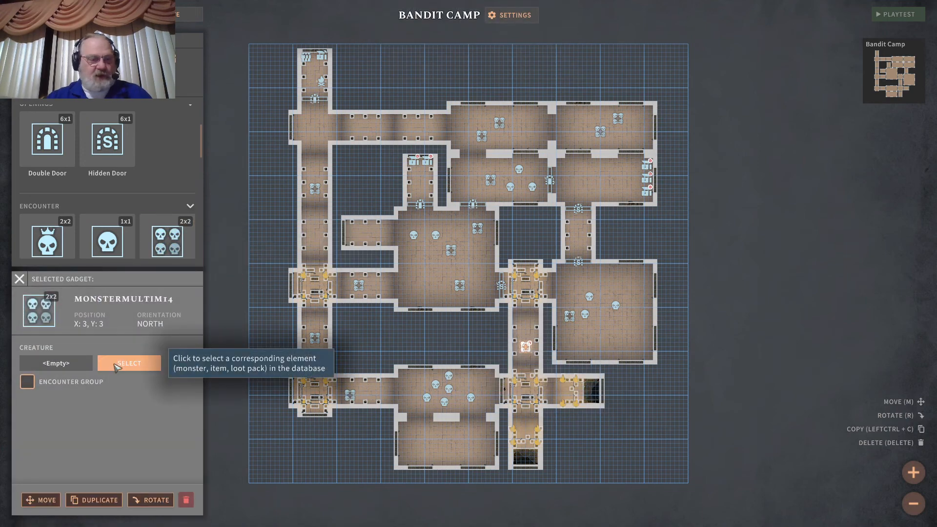
pyautogui.click(130, 363)
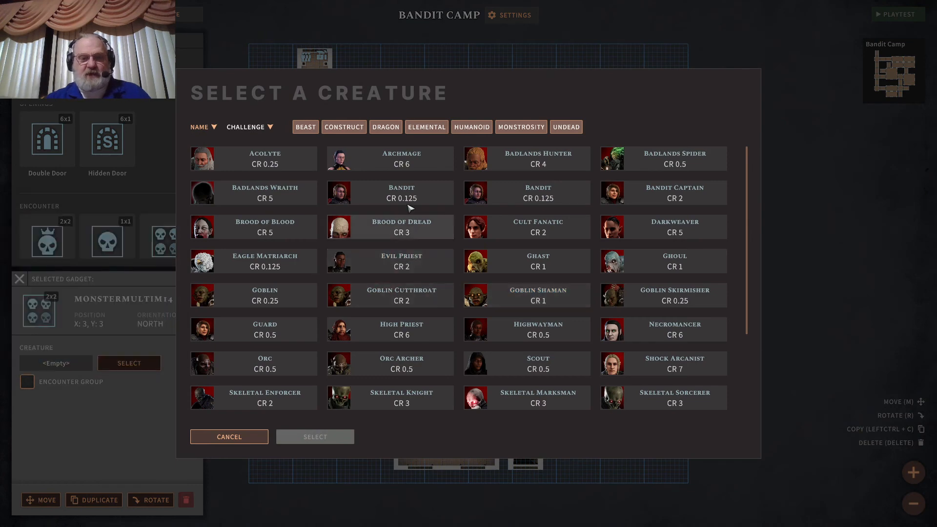
pyautogui.click(408, 198)
pyautogui.click(314, 437)
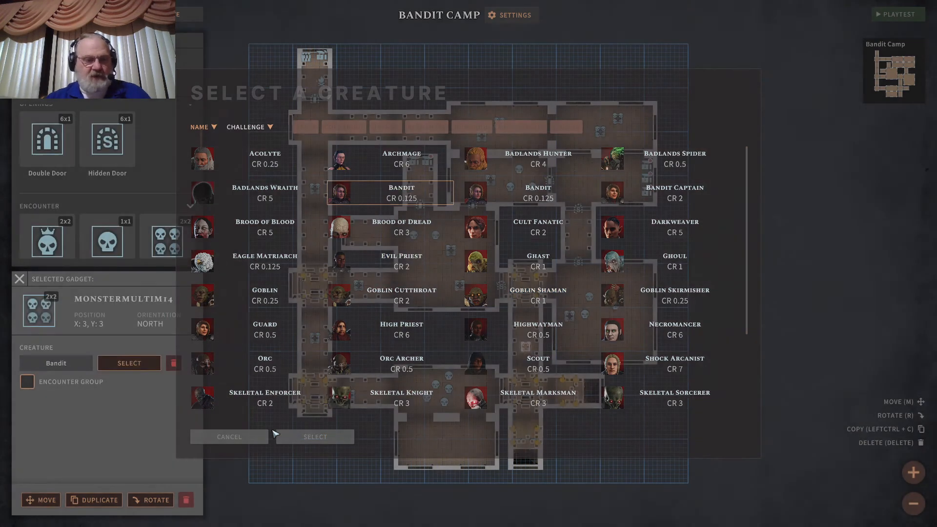
pyautogui.click(27, 382)
pyautogui.click(119, 404)
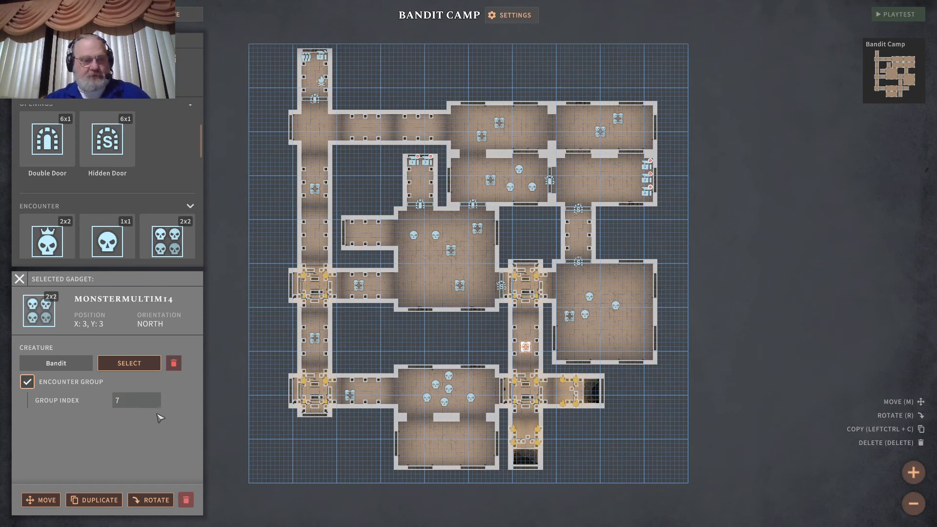
# Place a single monster gadget at X 3, Y 3 in the southeastern vertical corridor, with the Bandit Captain creature and encounter group 7
pyautogui.click(107, 243)
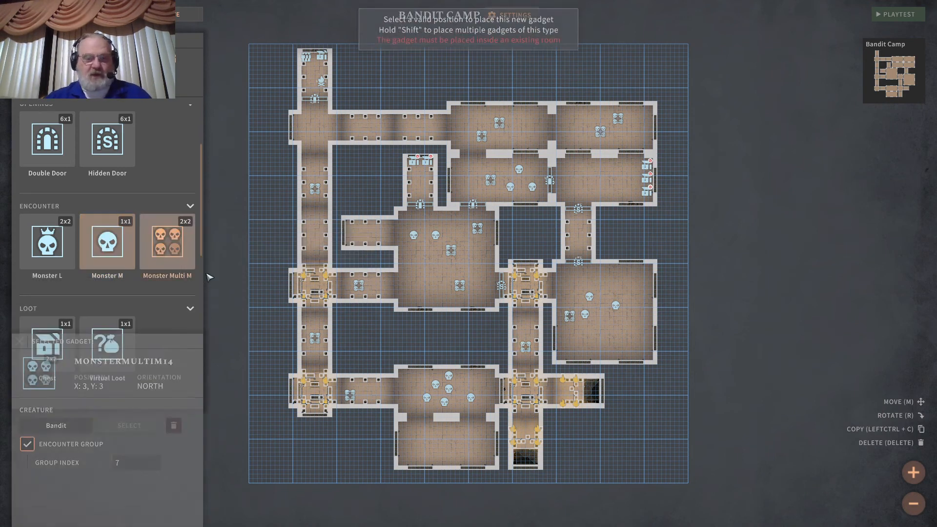
pyautogui.click(522, 333)
pyautogui.click(129, 363)
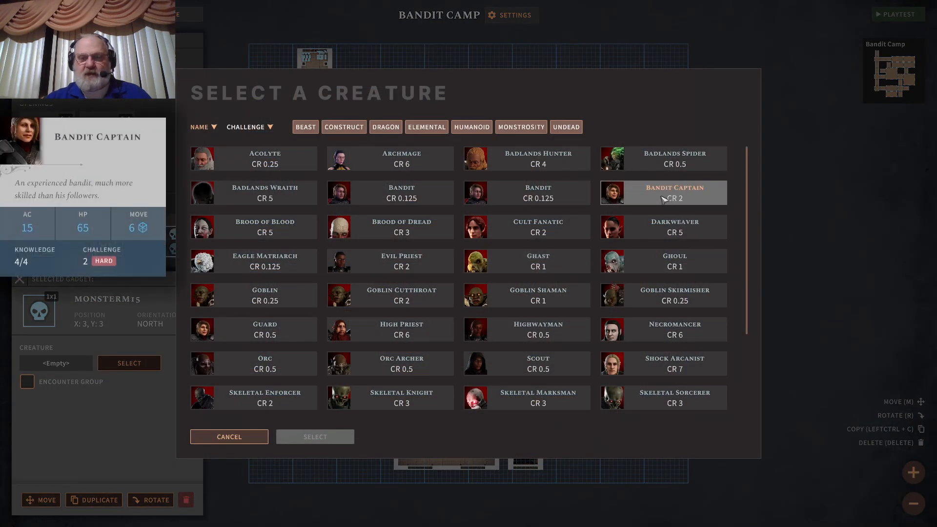
pyautogui.click(664, 199)
pyautogui.click(315, 436)
pyautogui.click(30, 384)
pyautogui.click(119, 403)
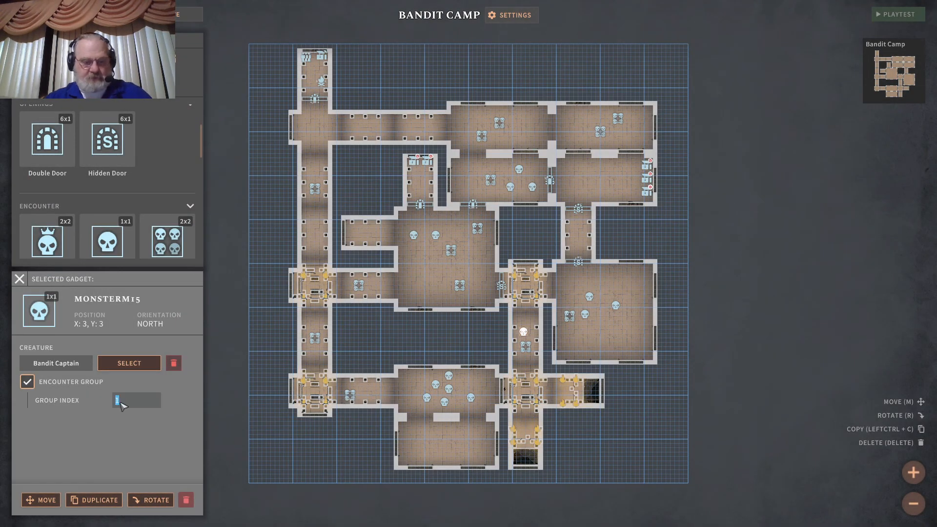
pyautogui.write('7')
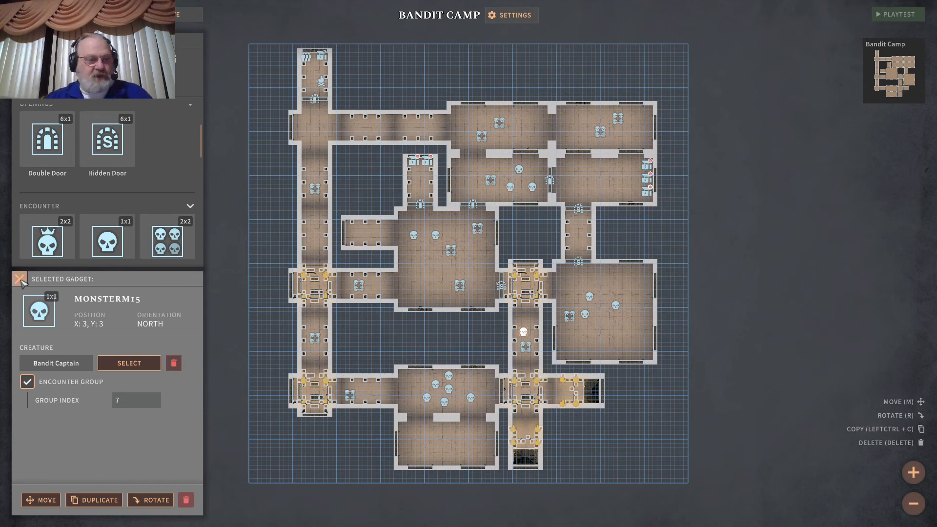
# Look through the available decoration props, from barriers and furniture to ornaments, obstacles and structures, with the central big room selected
pyautogui.click(438, 287)
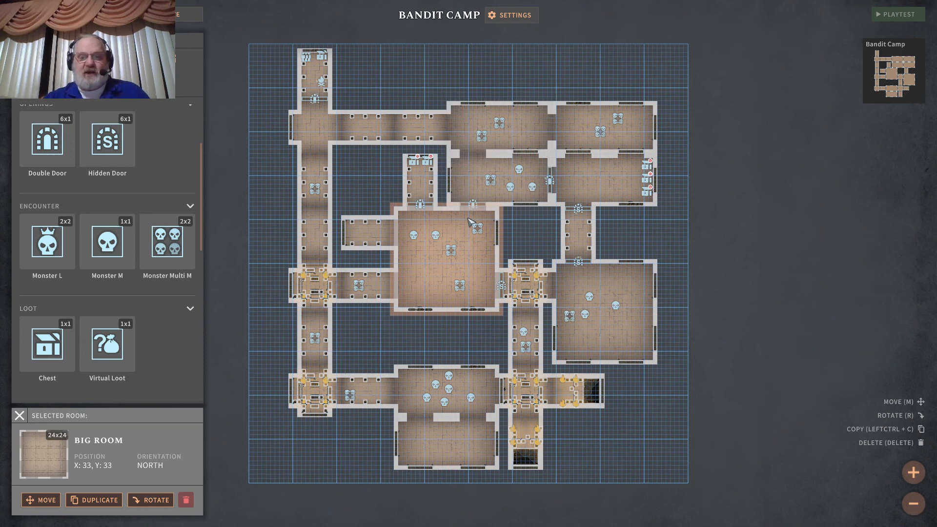
pyautogui.scroll(-6, 135, 217)
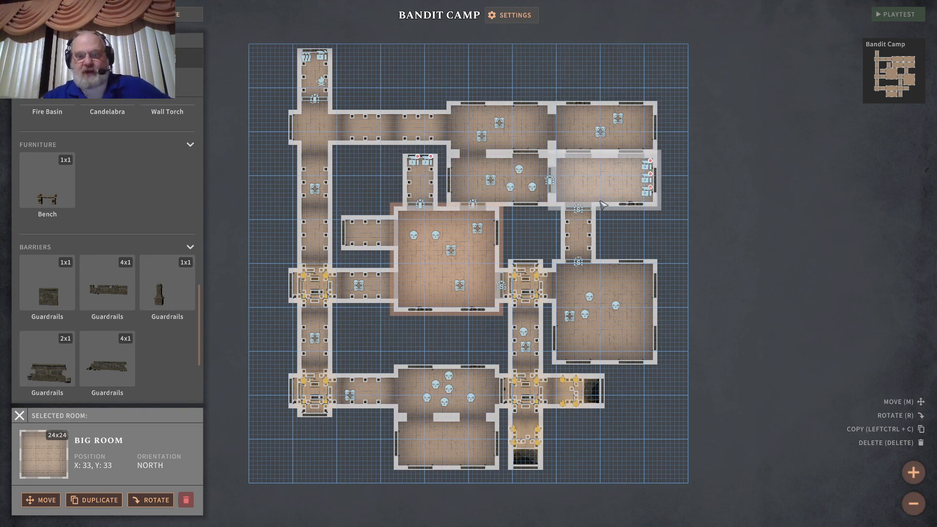
pyautogui.moveTo(459, 255)
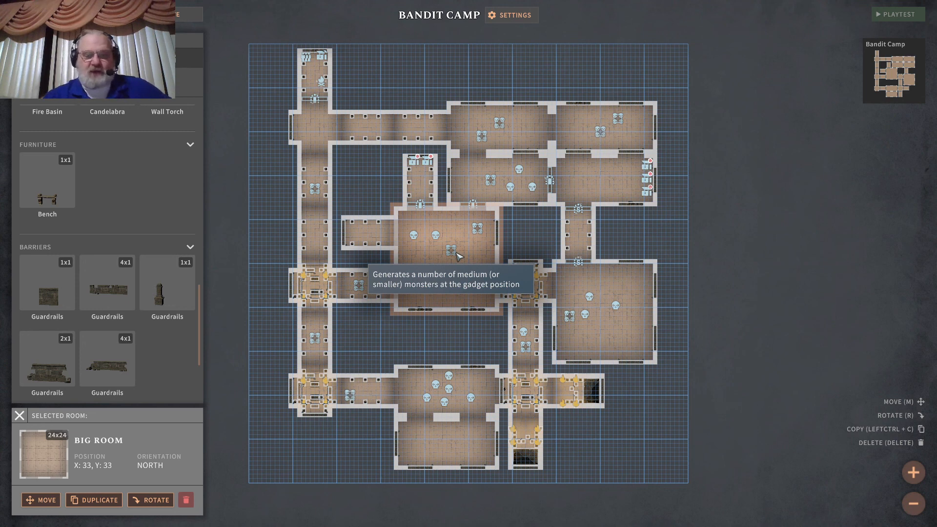
pyautogui.moveTo(149, 121)
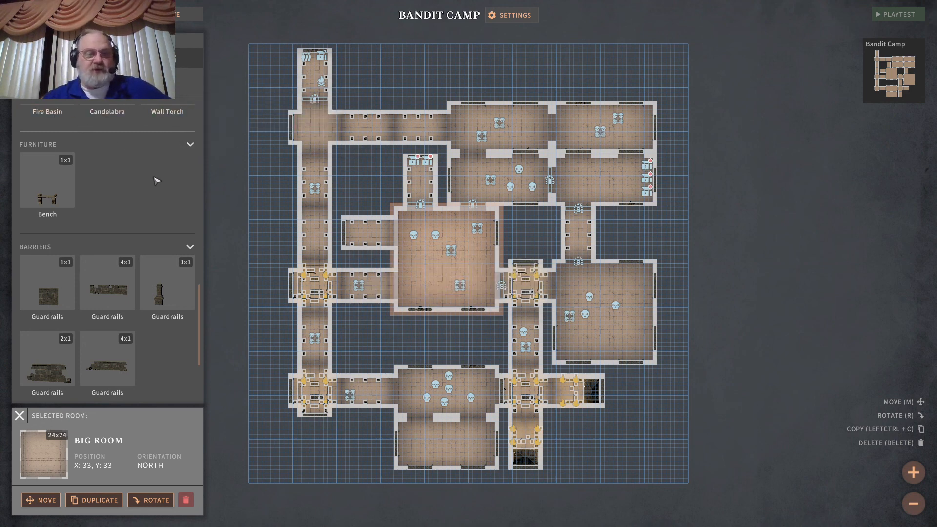
pyautogui.scroll(2, 156, 179)
pyautogui.scroll(3, 156, 182)
pyautogui.moveTo(171, 251)
pyautogui.scroll(5, 161, 263)
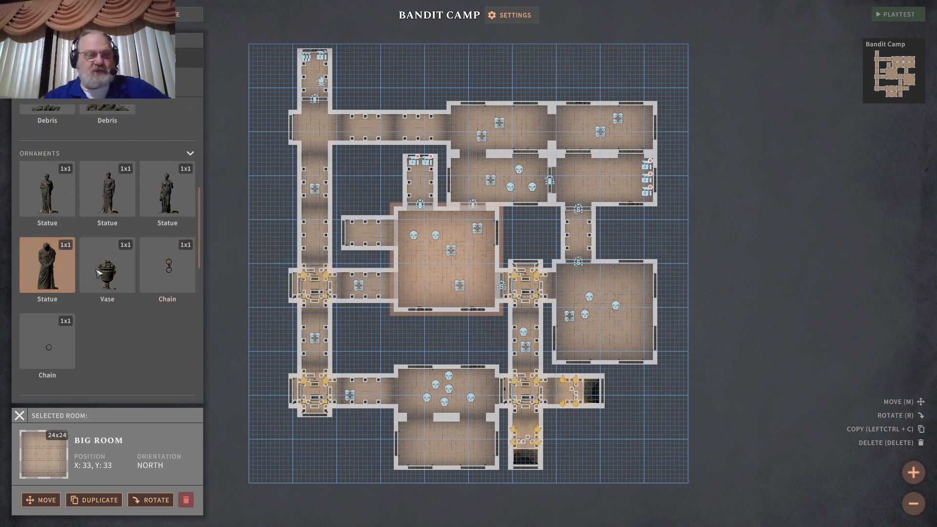
pyautogui.scroll(4, 137, 264)
pyautogui.moveTo(125, 230)
pyautogui.scroll(1, 126, 230)
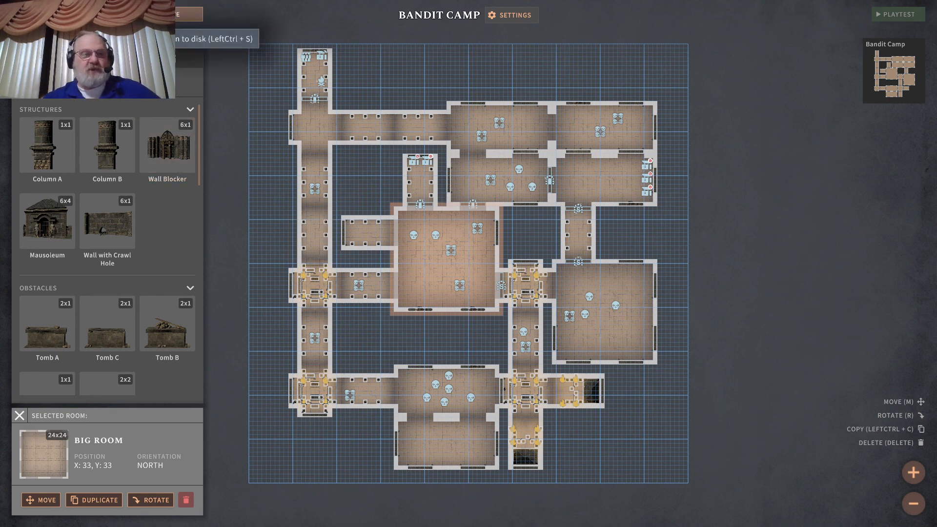
# Save the Bandit Camp dungeon to disk
pyautogui.click(205, 16)
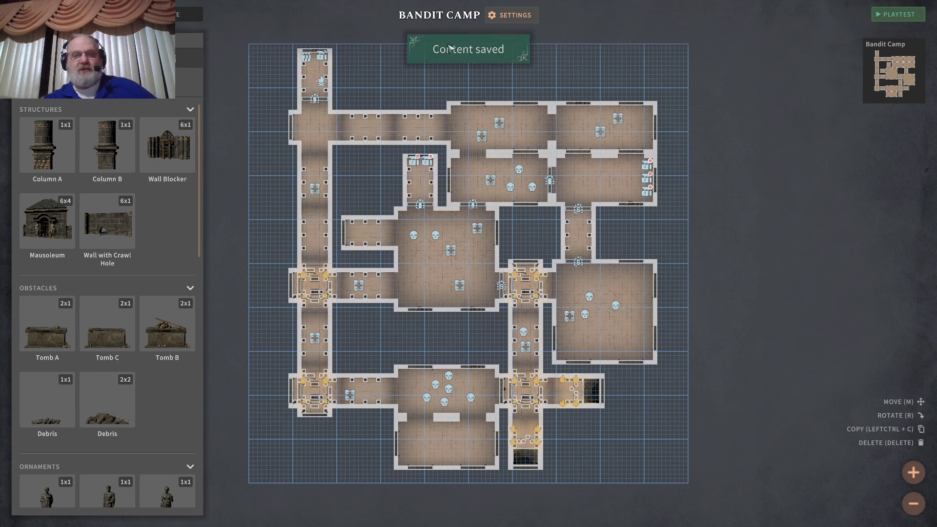